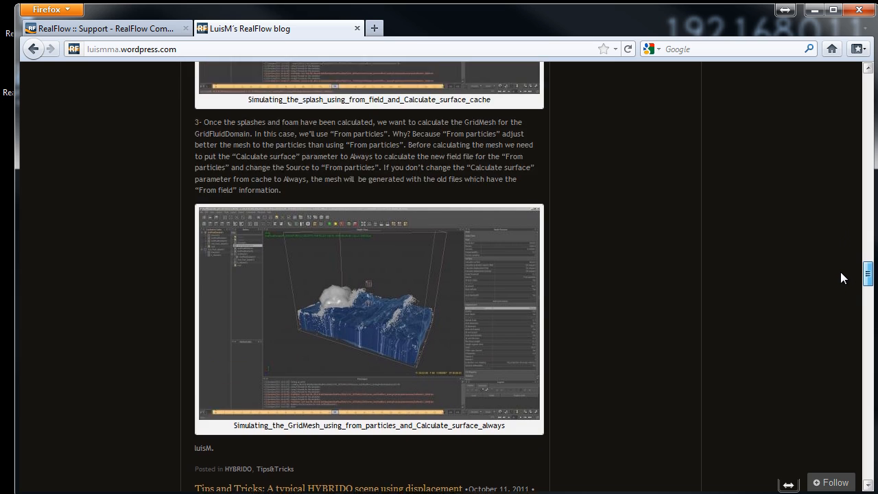
- Skim the RealFlow tips posts on the blog, minimize the browser and switch to the Nodes_test scene in RealFlow
scroll(844, 206, "up", 15)
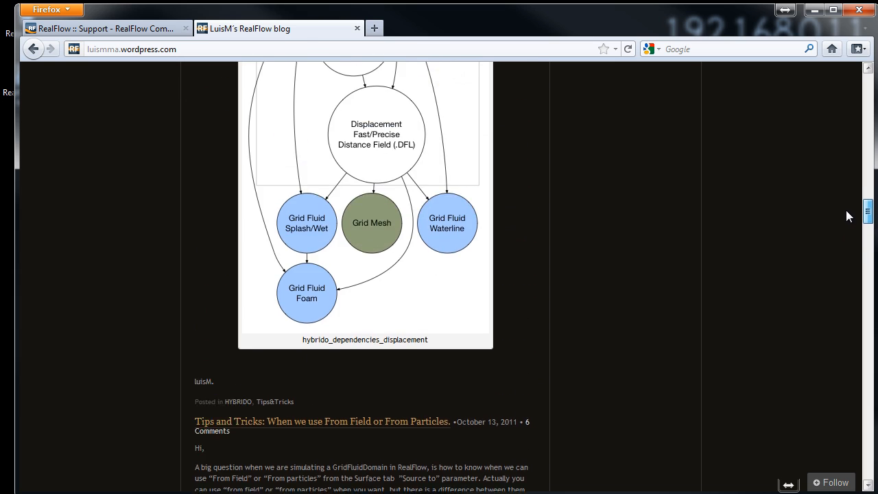
scroll(829, 137, "up", 15)
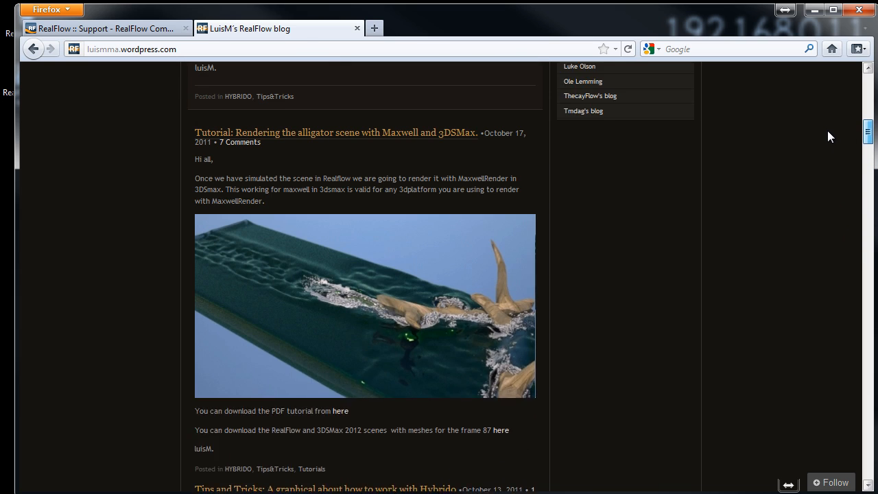
scroll(825, 100, "up", 5)
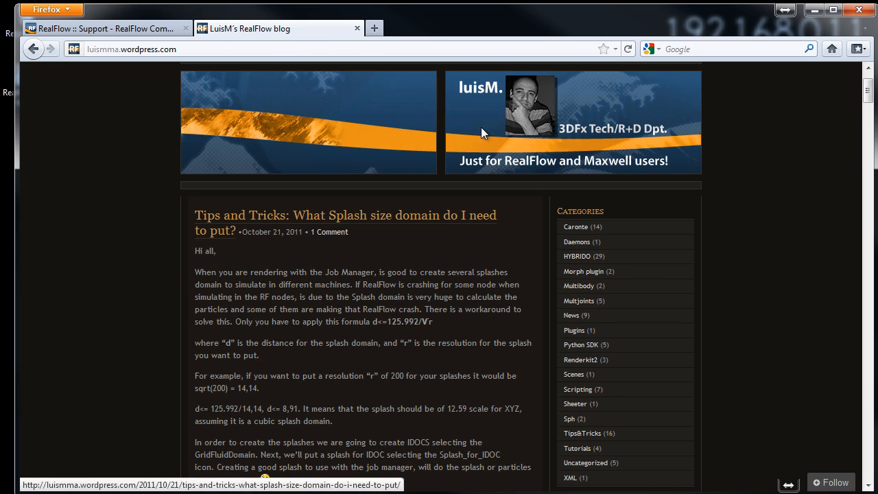
left_click(817, 12)
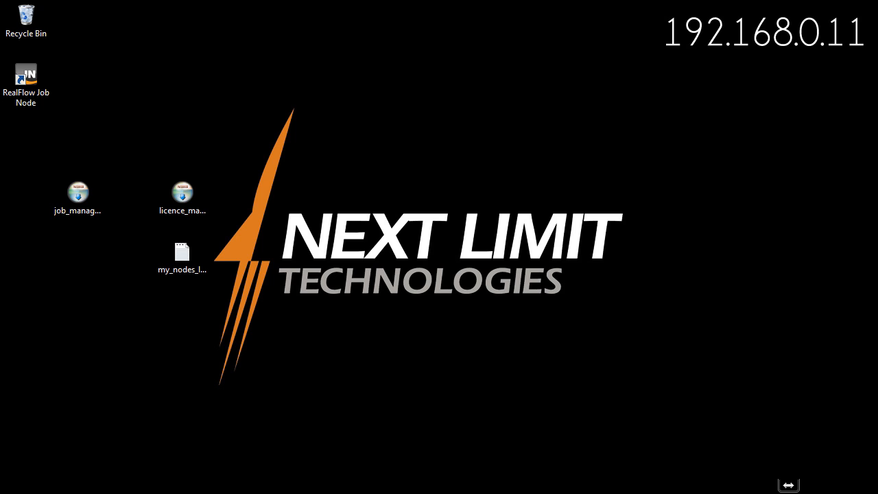
left_click(363, 493)
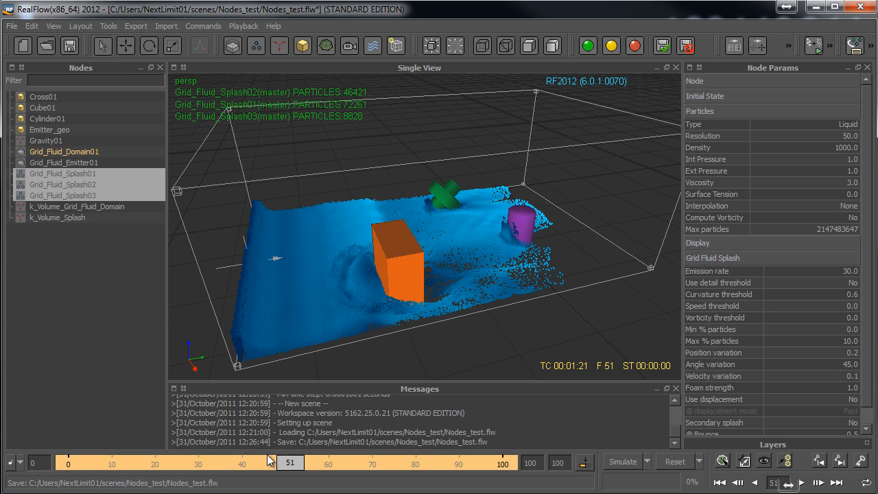
- Scrub through the fluid simulation to review the flow around the objects, ending at frame 0
left_click_drag(288, 465, 155, 474)
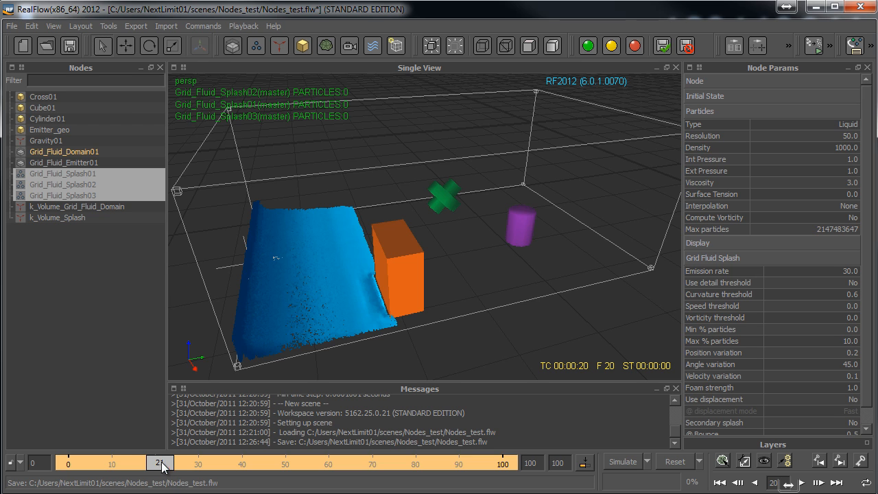
left_click_drag(163, 467, 273, 467)
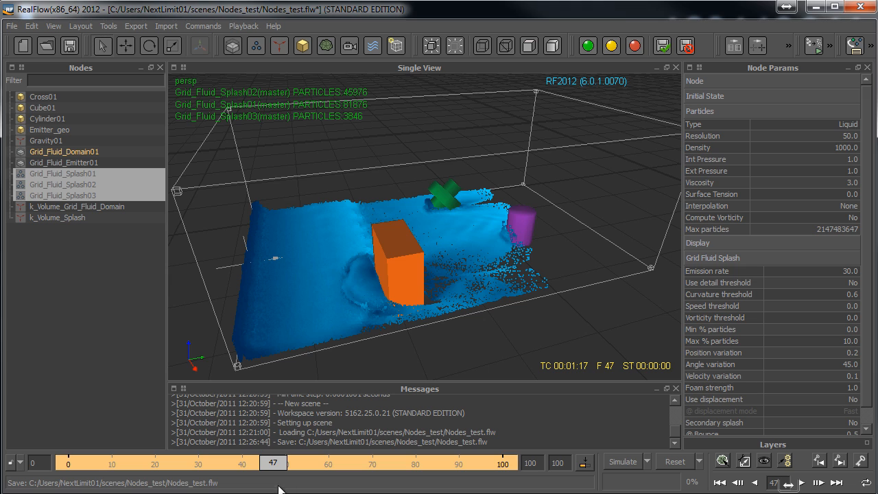
left_click_drag(275, 467, 50, 467)
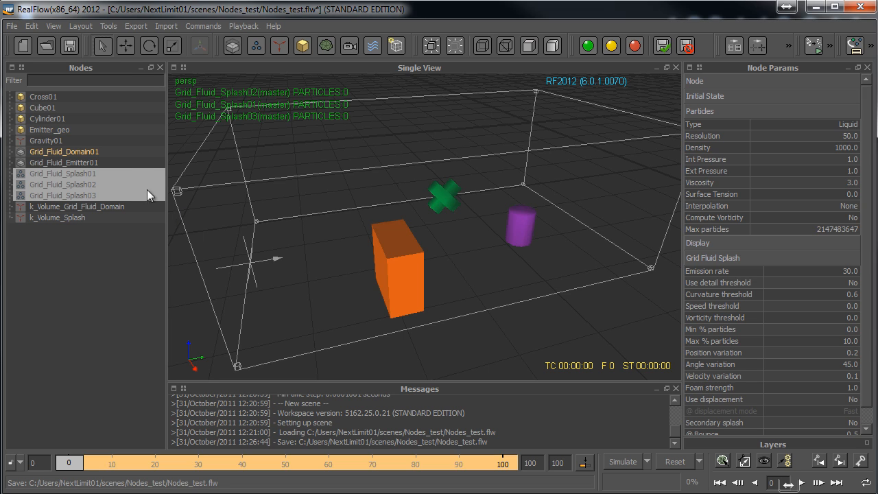
- Show the three selected Grid_Fluid_Splash nodes in the viewport and view the simulation at frame 63, closing the preview video
left_click(436, 50)
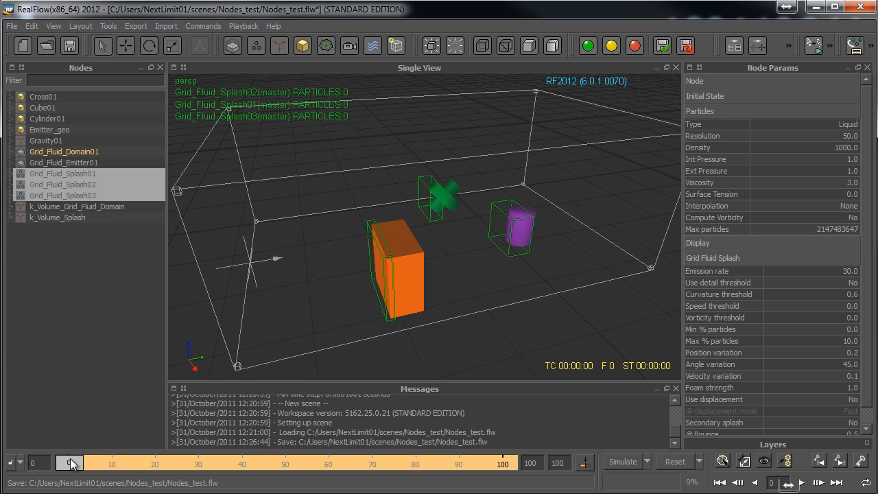
left_click_drag(72, 465, 343, 466)
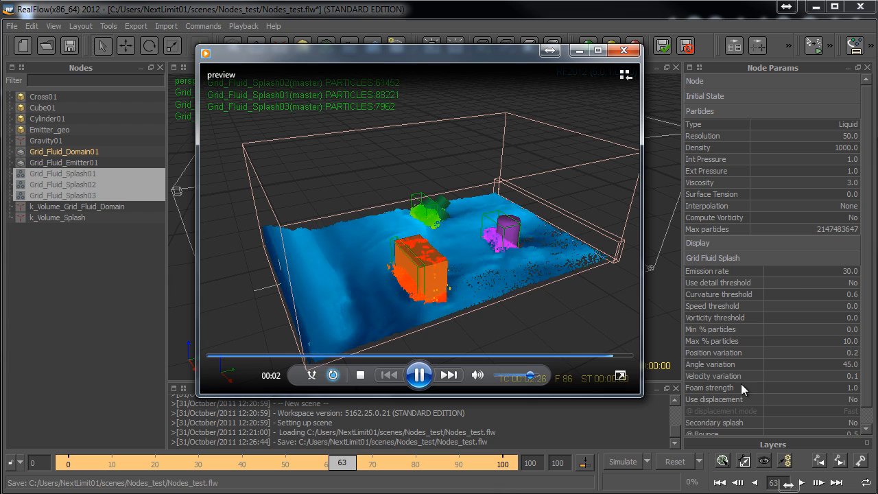
left_click(624, 50)
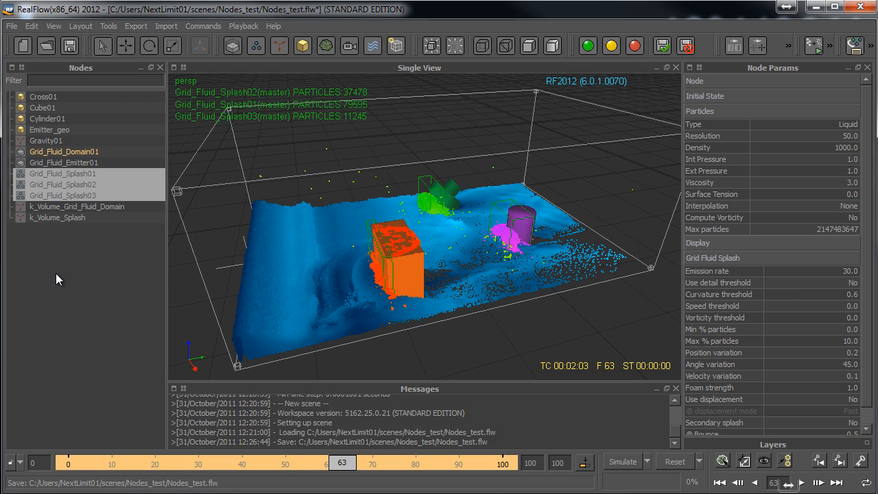
- Clear the node selection and create three new single IDOC nodes in the scene
left_click(106, 279)
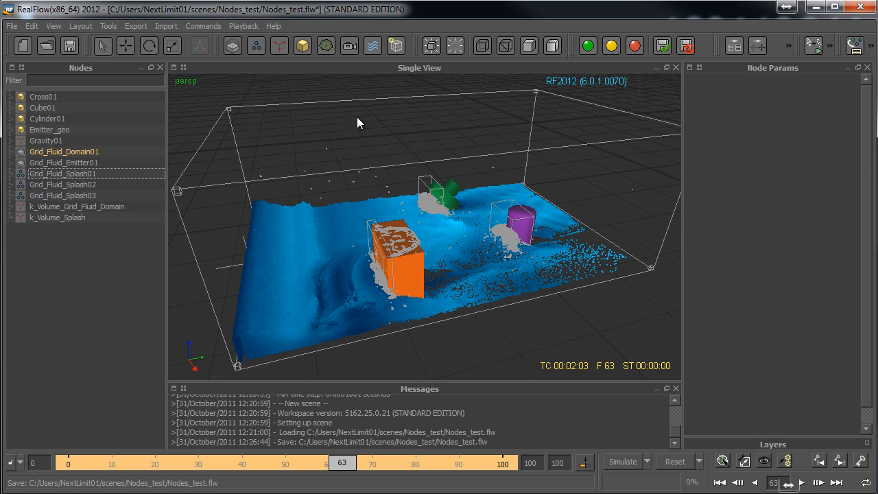
left_click(401, 48)
left_click(411, 68)
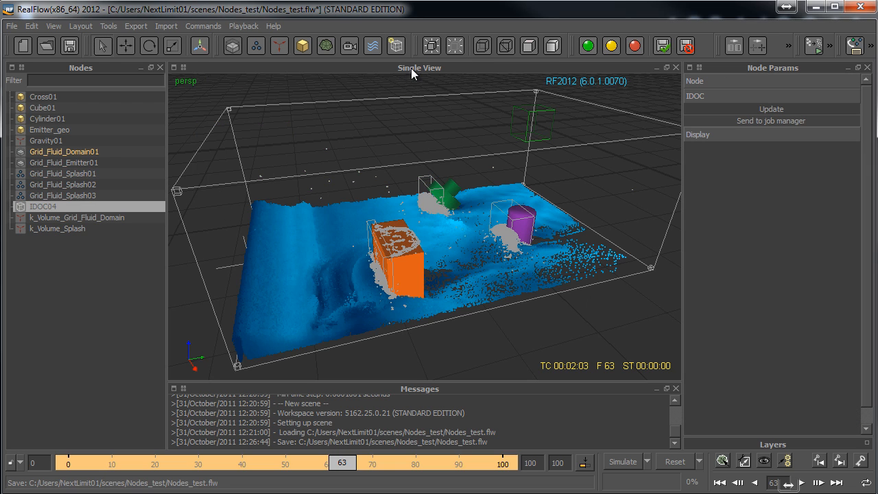
left_click(397, 46)
left_click(415, 60)
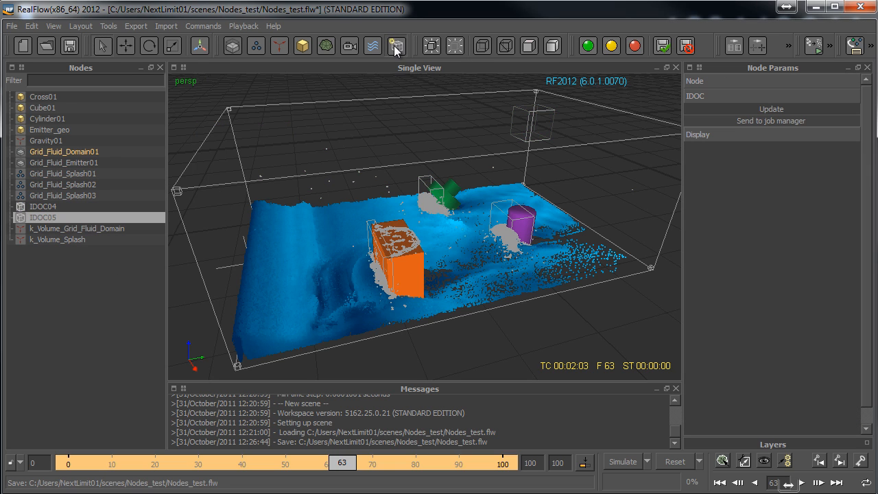
left_click(397, 47)
left_click(419, 60)
left_click(73, 318)
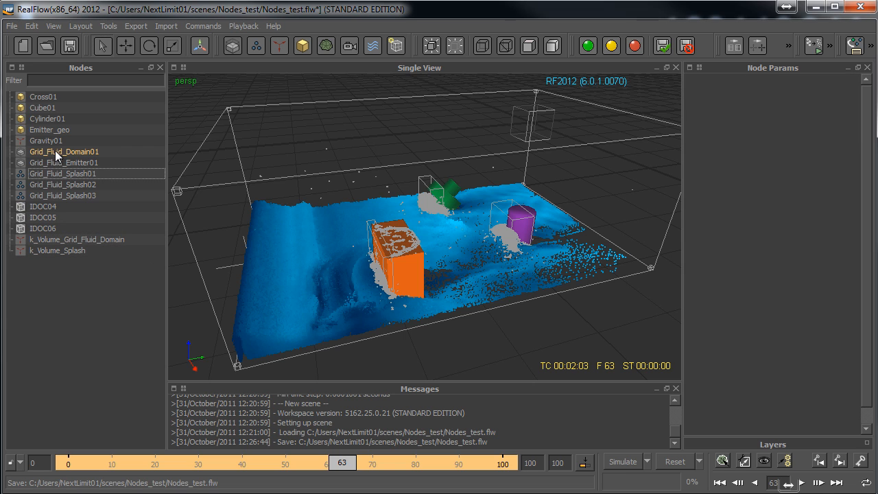
- Assign Grid_Fluid_Splash01 to IDOC04, Grid_Fluid_Splash02 to IDOC05 and Grid_Fluid_Splash03 to IDOC06, and expand the IDOCs to show their contents
left_click(61, 173)
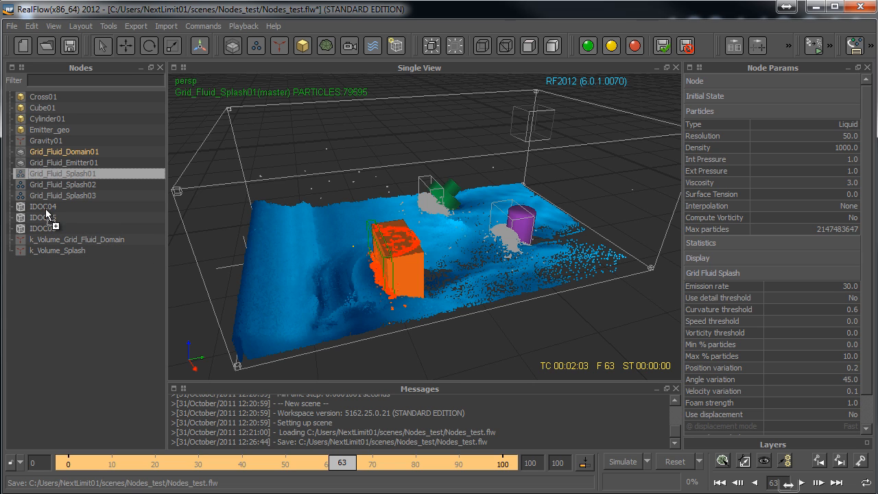
left_click(76, 187)
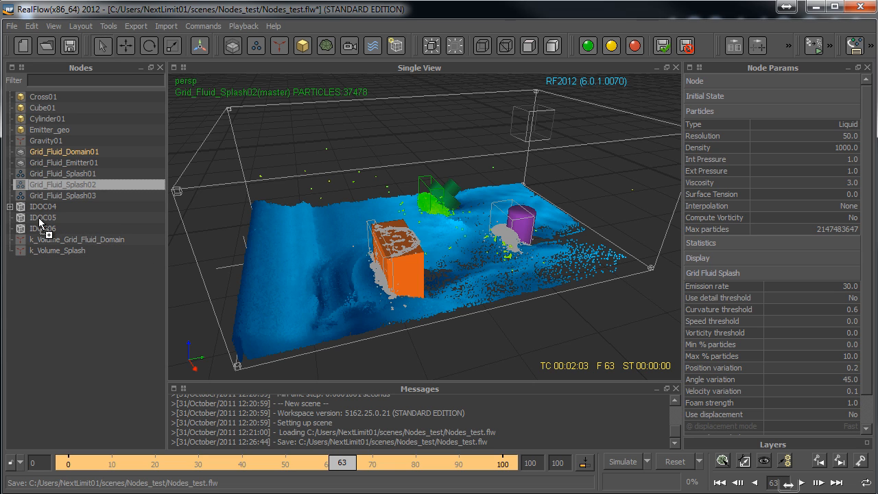
left_click(61, 196)
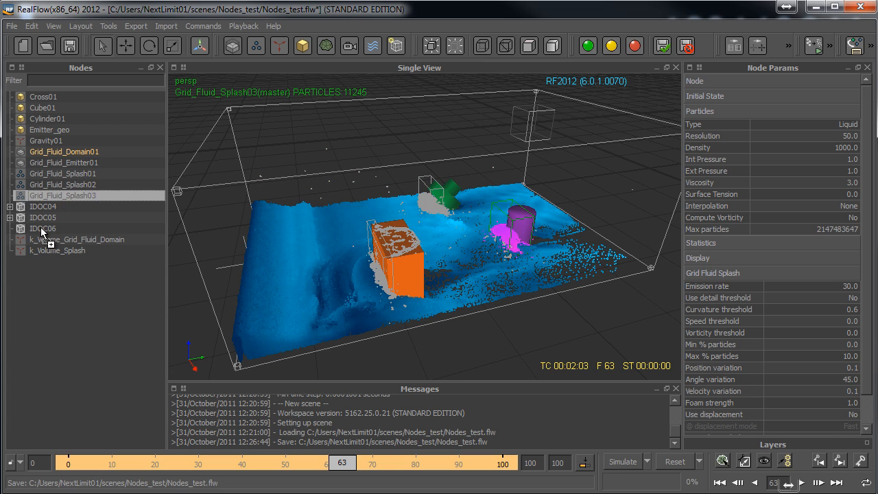
left_click_drag(42, 232, 42, 230)
left_click(9, 228)
left_click(10, 218)
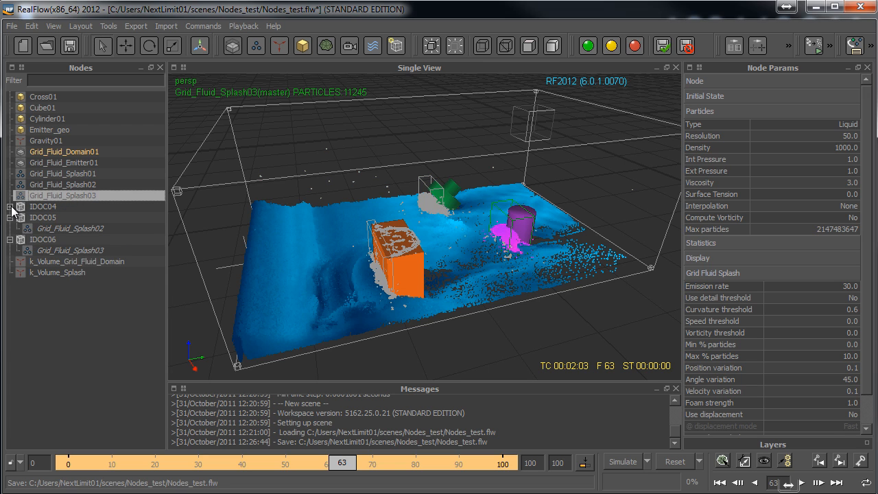
left_click(10, 206)
- Set all three IDOC nodes, IDOC04 to IDOC06, to inactive
left_click(39, 205)
left_click(43, 228, "ctrl")
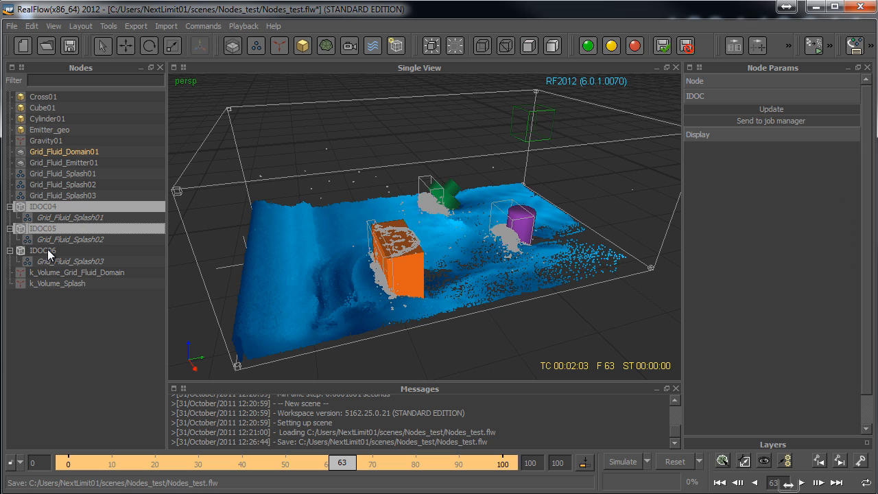
left_click(48, 249, "ctrl")
left_click(635, 46)
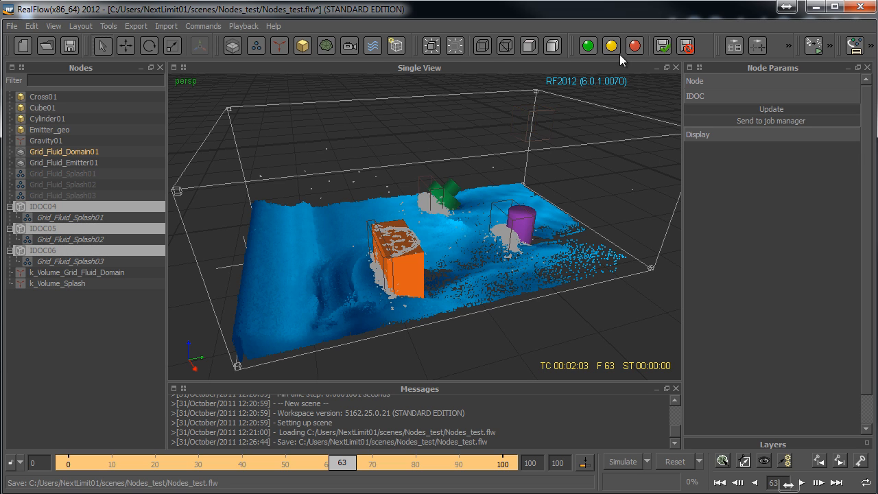
left_click(97, 356)
- Set only IDOC04 back to active and clear the selection
left_click(54, 210)
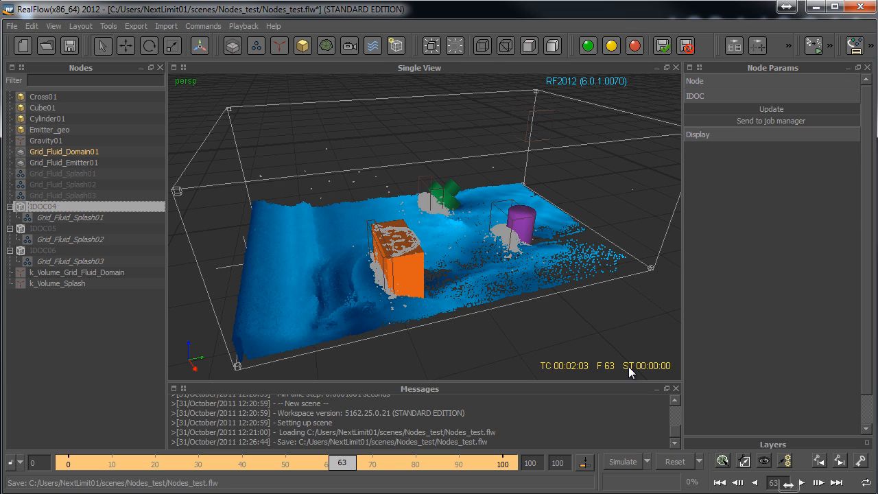
left_click(588, 45)
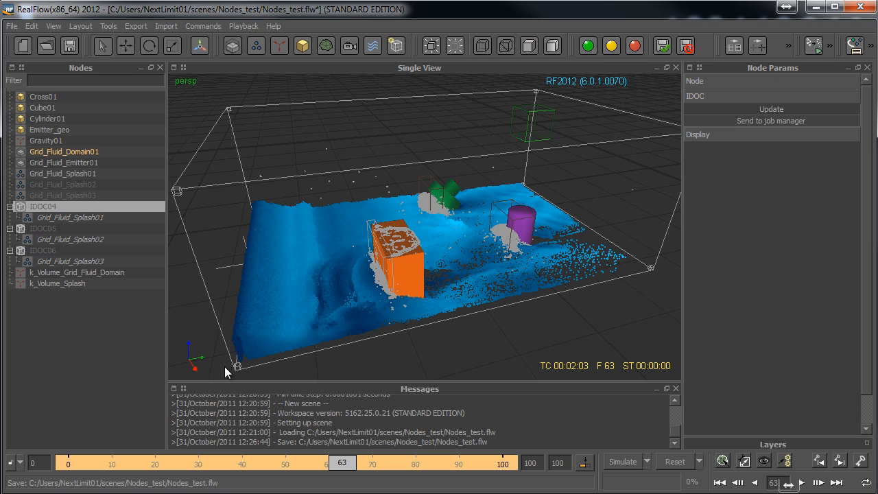
left_click(58, 340)
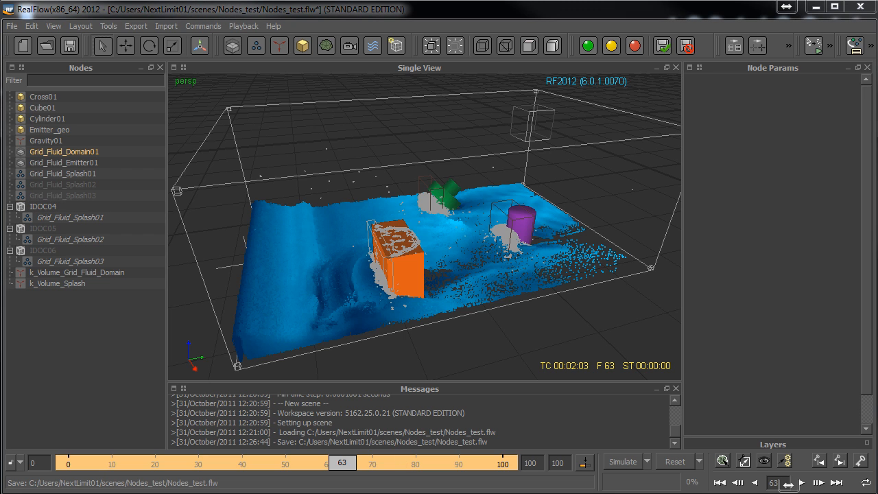
- Switch to Job Manager in the browser and examine the new job form's file path, IDOC name and workgroup or node options
left_click_drag(877, 179, 499, 62)
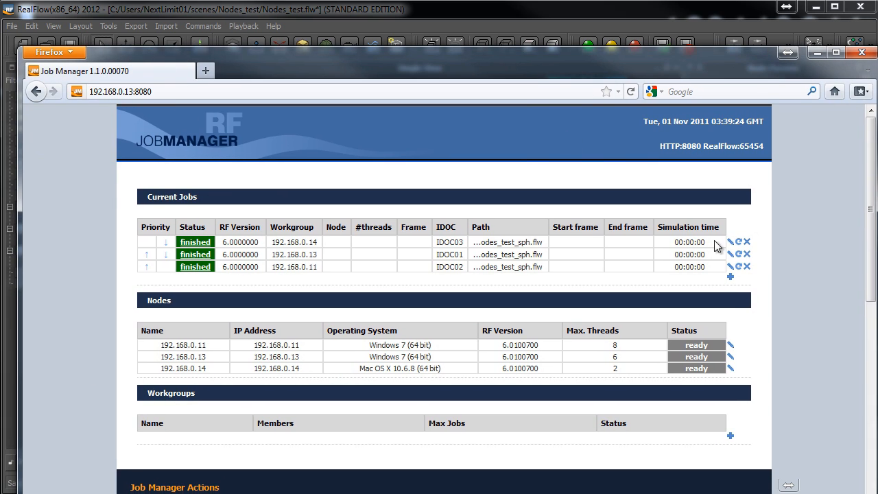
left_click(731, 277)
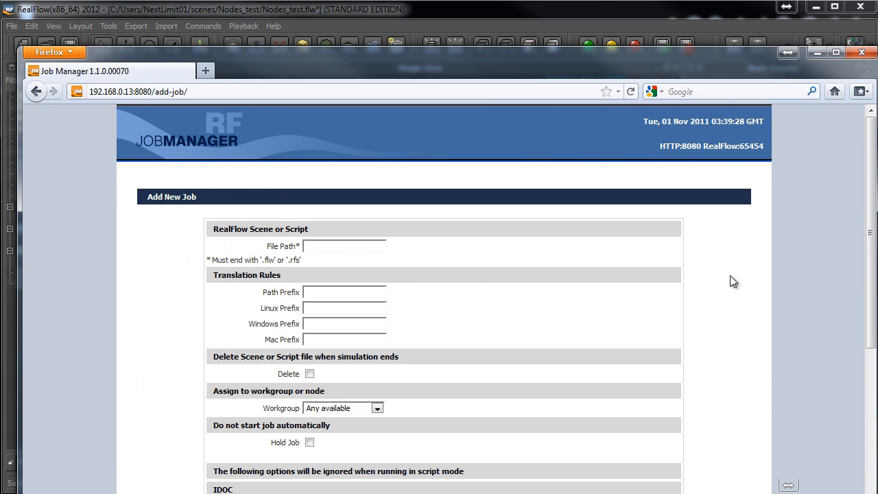
left_click(346, 249)
scroll(344, 247, "down", 2)
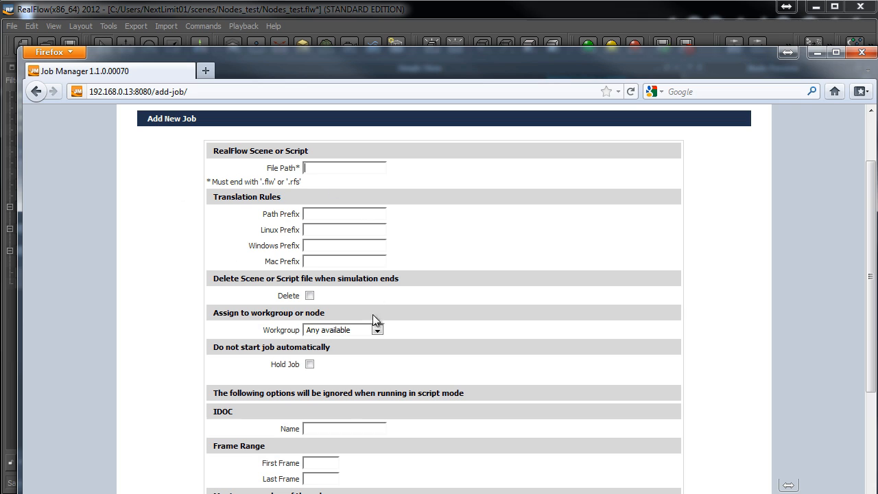
left_click(330, 432)
left_click(376, 333)
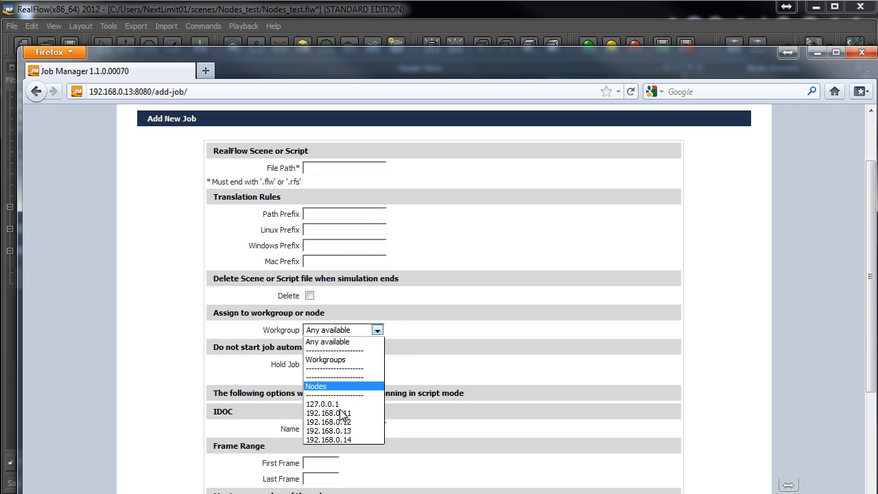
left_click(487, 303)
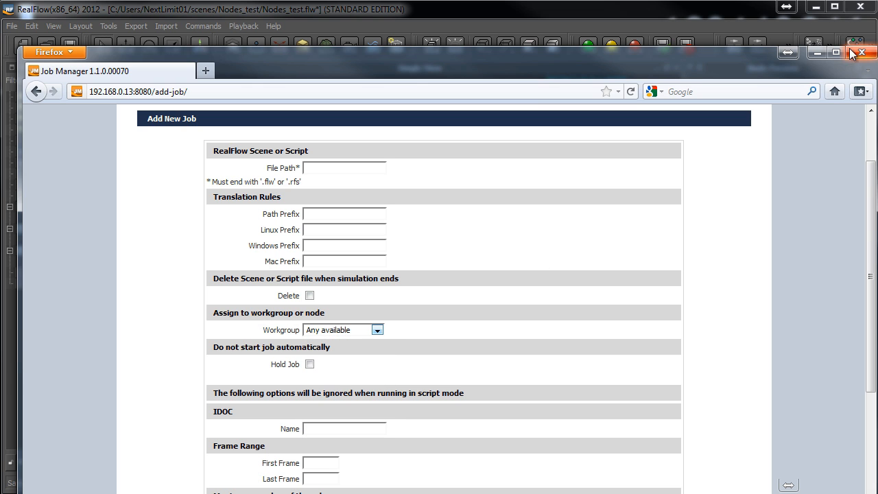
left_click(824, 54)
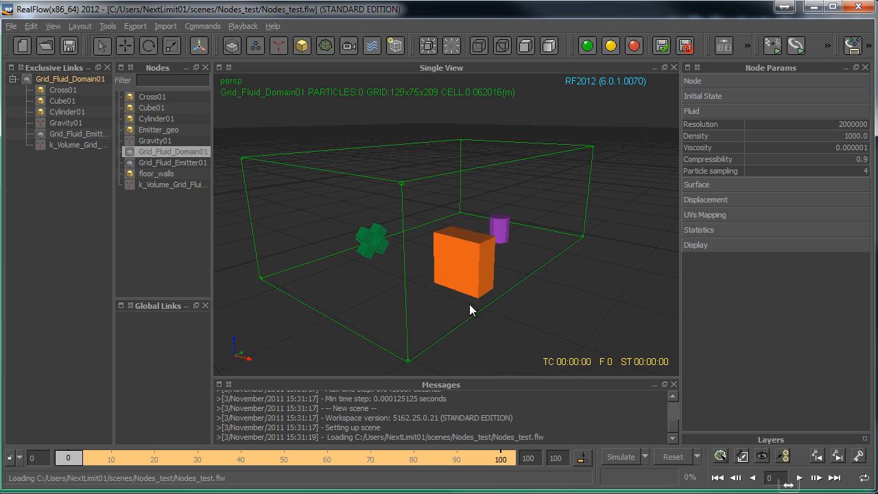
- Divide Grid_Fluid_Domain01 with multiple IDOCs, using 3 each in X, Y and Z
left_click_drag(469, 310, 452, 199, "alt")
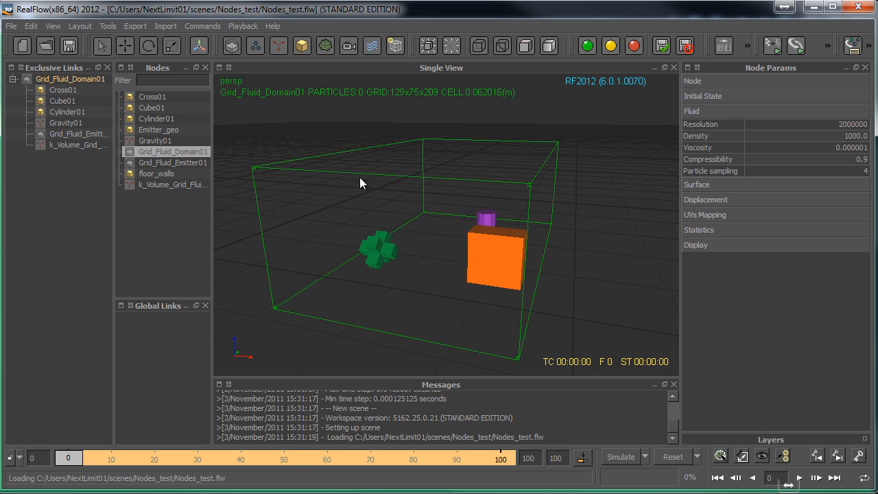
left_click_drag(362, 182, 359, 215, "alt")
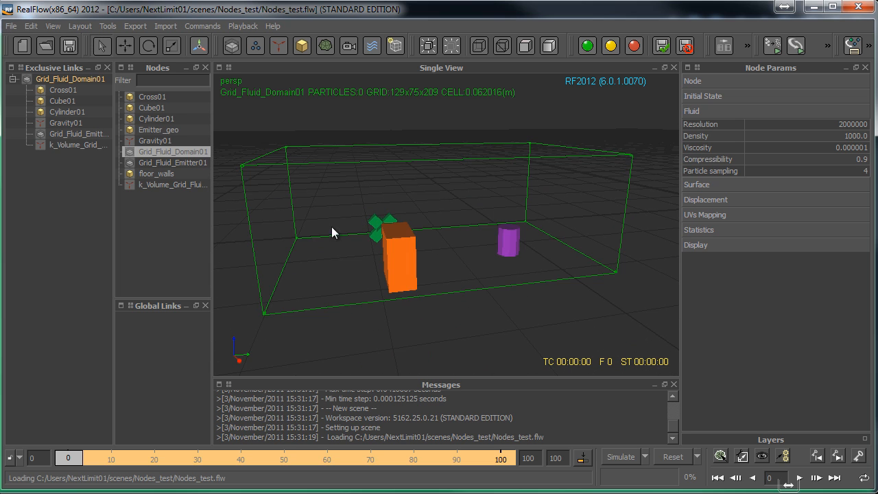
left_click_drag(227, 328, 332, 210, "alt")
left_click_drag(545, 223, 397, 241, "alt")
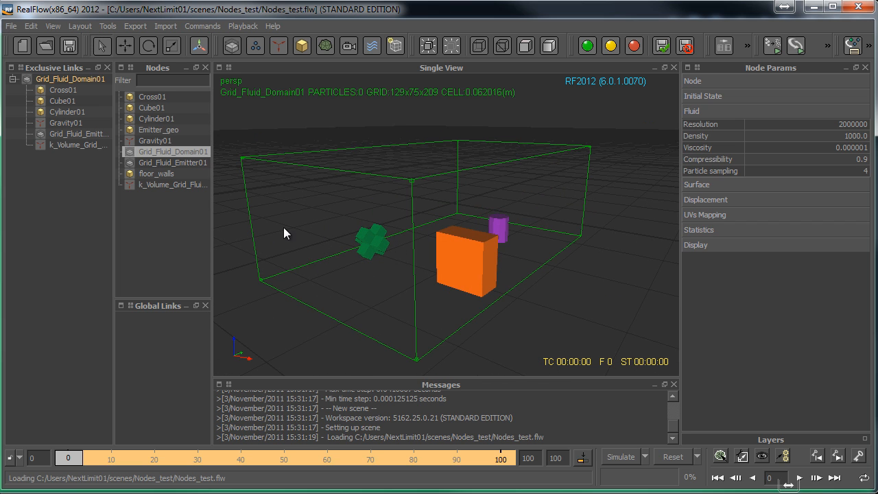
left_click(396, 48)
left_click(418, 83)
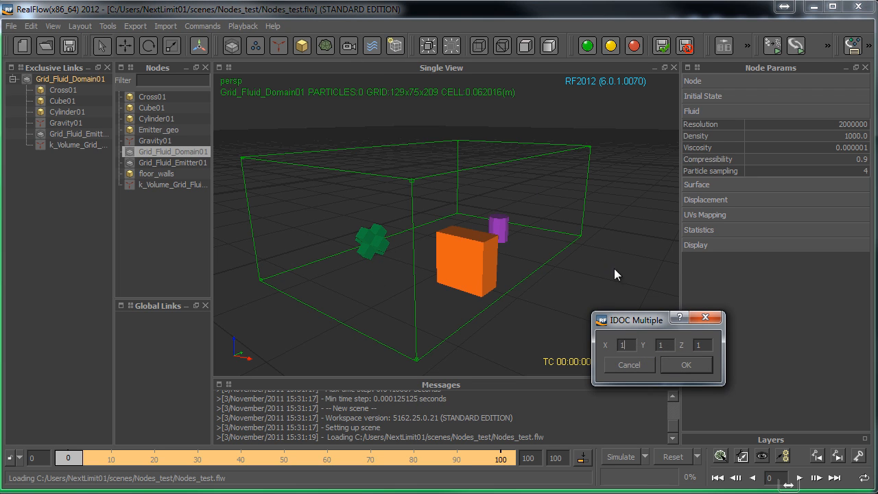
type("3")
key("Tab")
type("3")
key("Tab")
type("3")
key("Return")
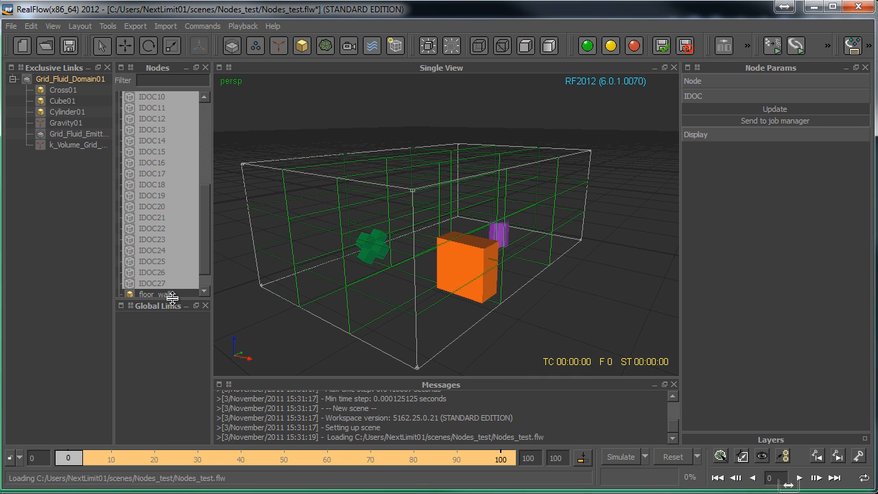
- Enlarge the Nodes list downward and look through the IDOC01 to IDOC27 nodes
left_click_drag(184, 301, 184, 392)
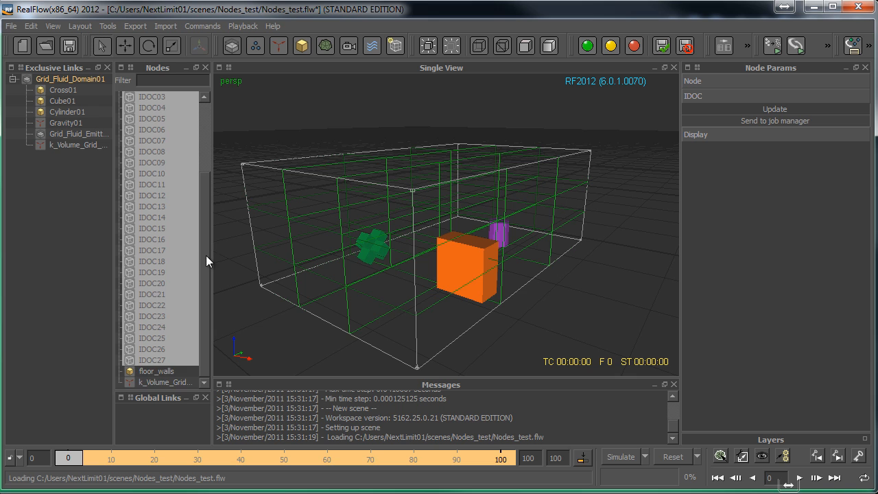
left_click_drag(206, 256, 207, 206)
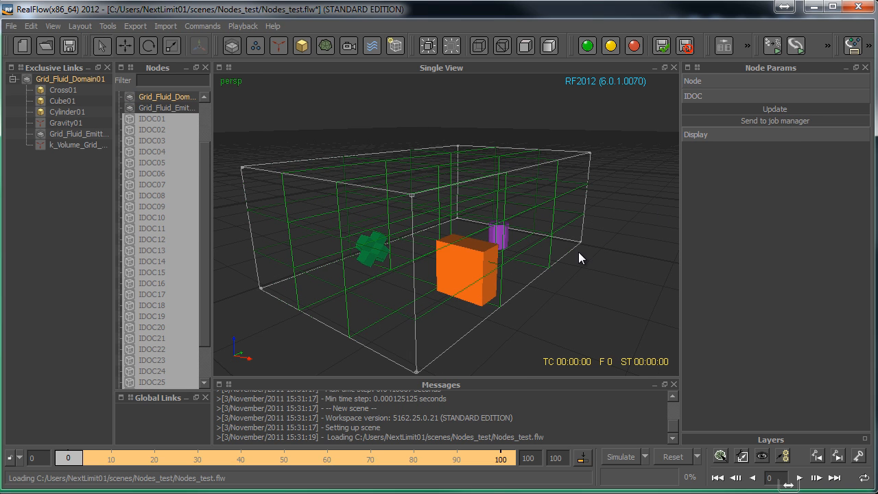
left_click_drag(583, 254, 515, 284, "alt")
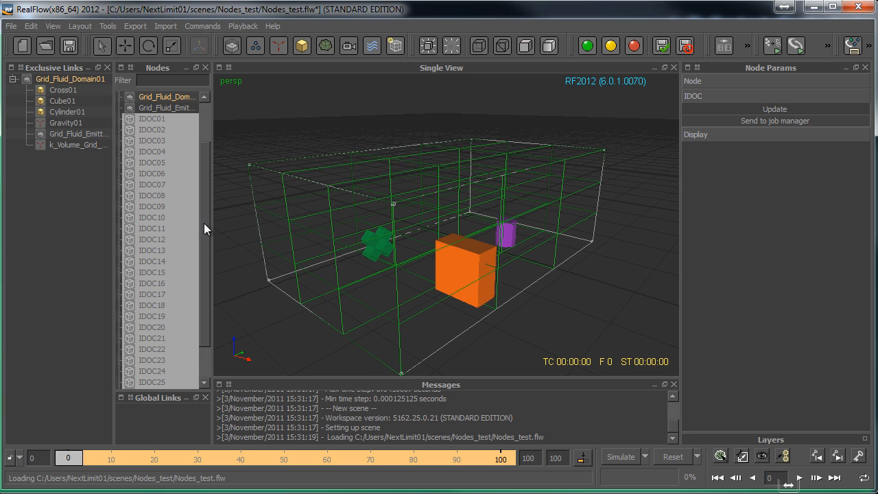
scroll(204, 223, "down", 2)
scroll(202, 255, "up", 1)
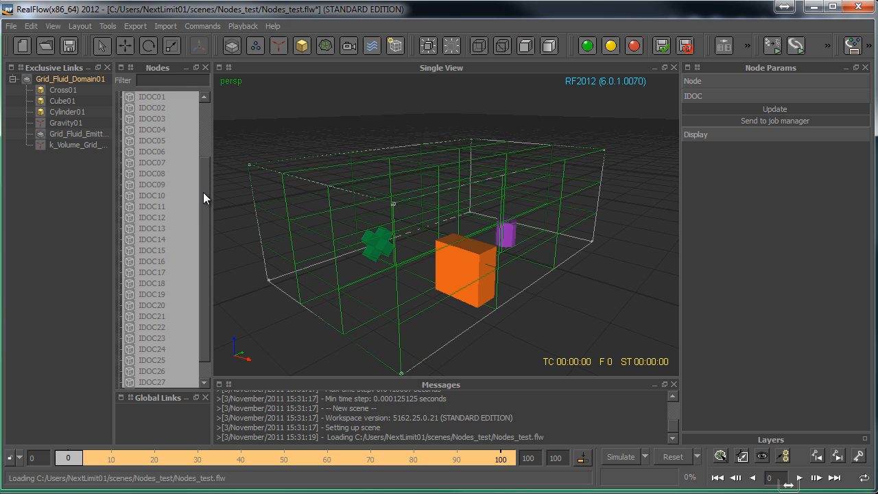
left_click_drag(203, 192, 207, 174)
- Examine from several angles how the IDOC cells divide the fluid domain around the cube, cylinder and cross
middle_click_drag(413, 274, 405, 266, "alt")
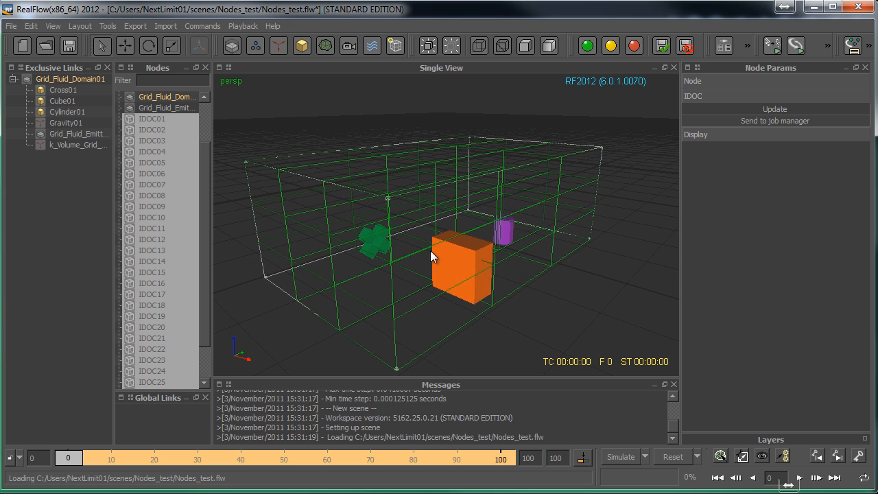
middle_click_drag(486, 259, 480, 246, "alt")
right_click_drag(480, 246, 491, 265, "alt")
middle_click_drag(491, 265, 493, 209, "alt")
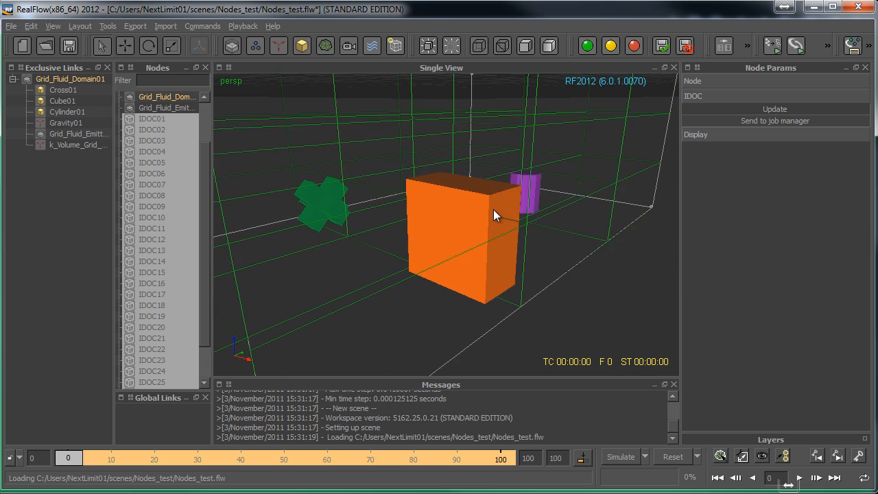
left_click_drag(493, 209, 410, 272, "alt")
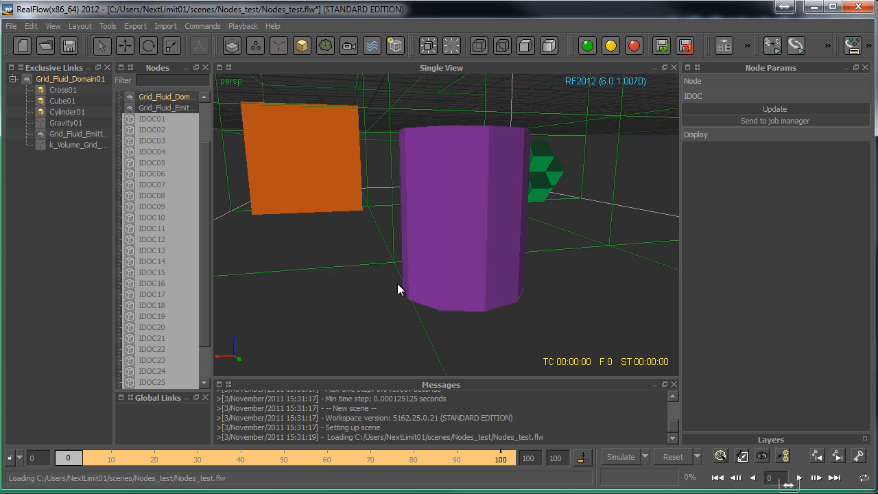
scroll(411, 280, "down", 6)
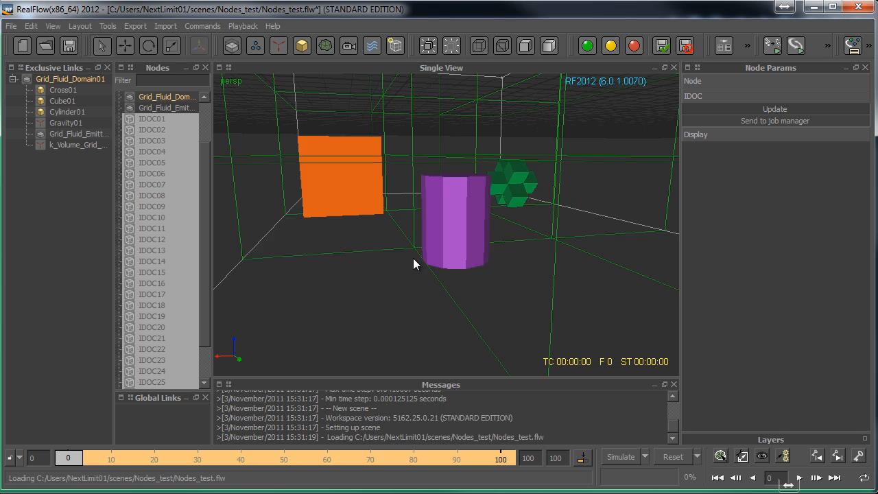
left_click_drag(430, 225, 407, 191, "alt")
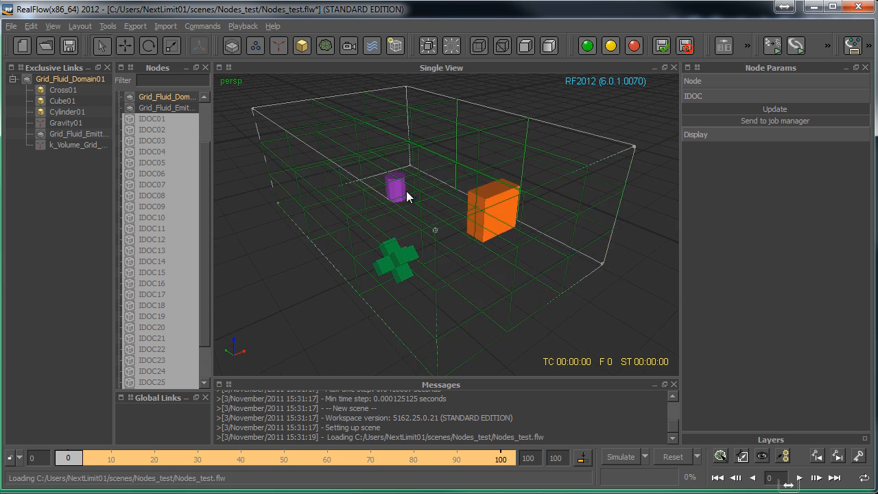
- Update all selected IDOC nodes and expand IDOC01 and IDOC02 to check which scene nodes they contain
left_click(777, 110)
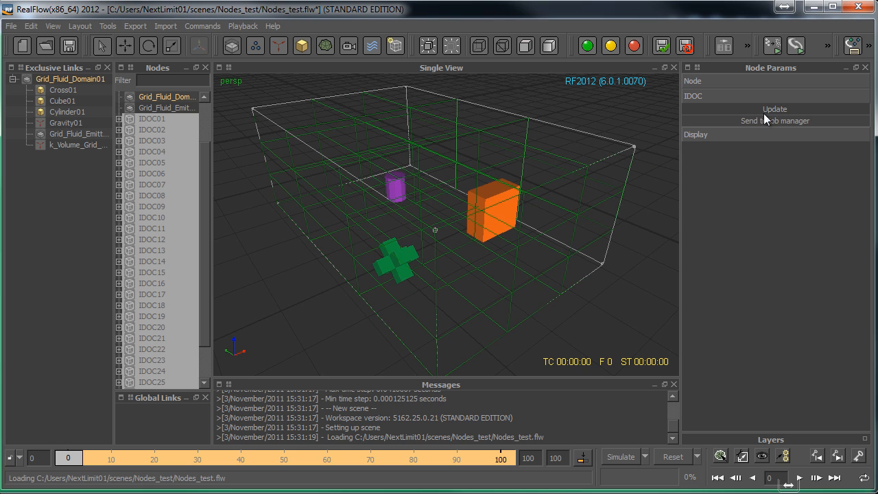
left_click(119, 119)
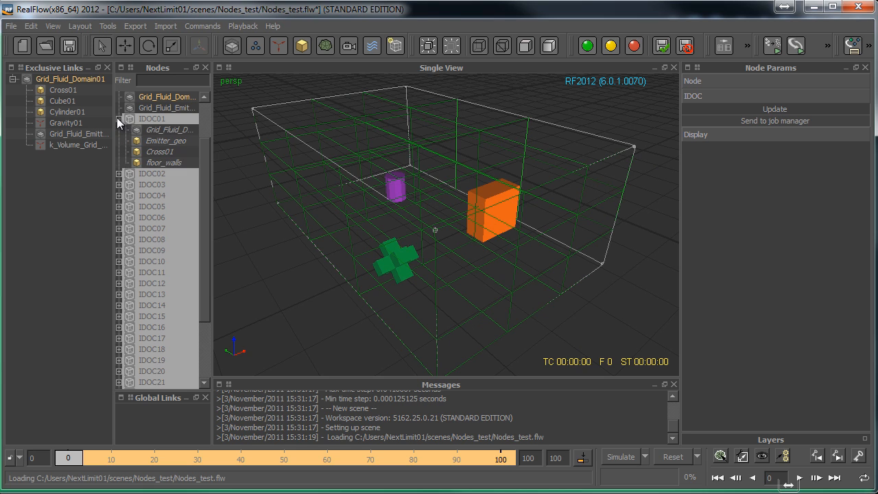
left_click(120, 174)
- Examine which IDOC cells the cross occupies and expand IDOC03 to IDOC06 to check their contents
scroll(385, 232, "up", 4)
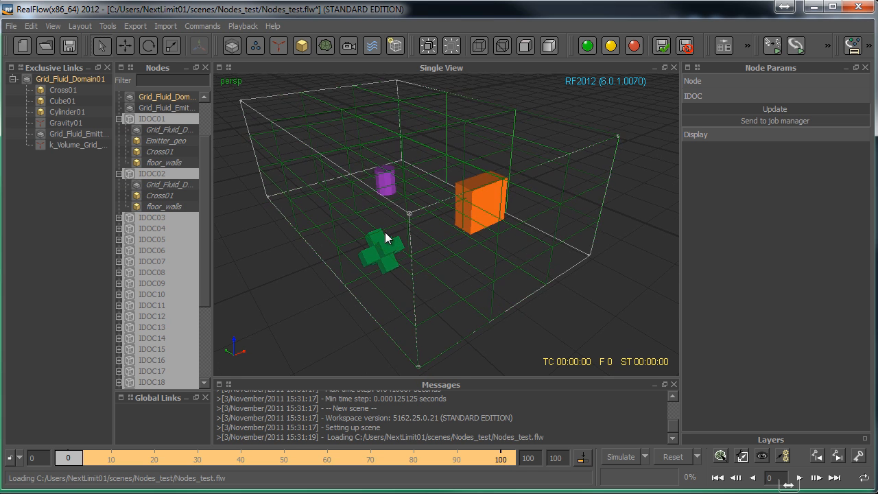
scroll(354, 284, "up", 3)
left_click_drag(355, 284, 373, 245, "alt")
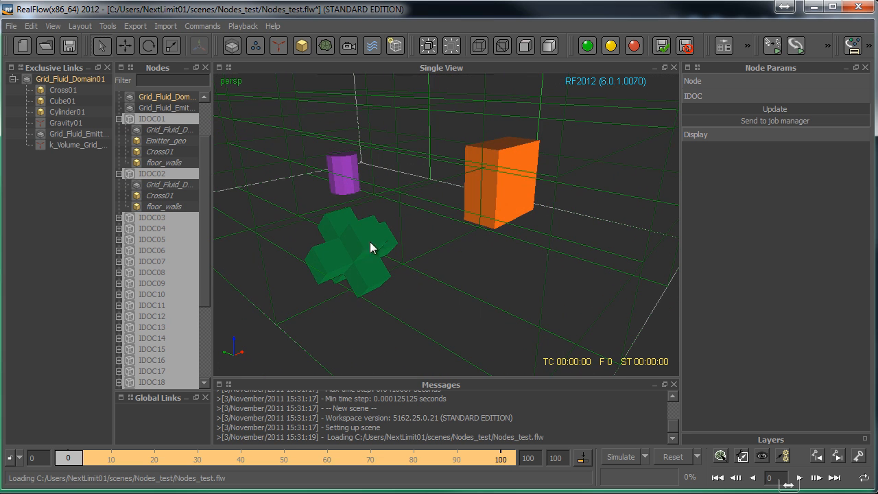
left_click_drag(381, 291, 422, 295, "alt")
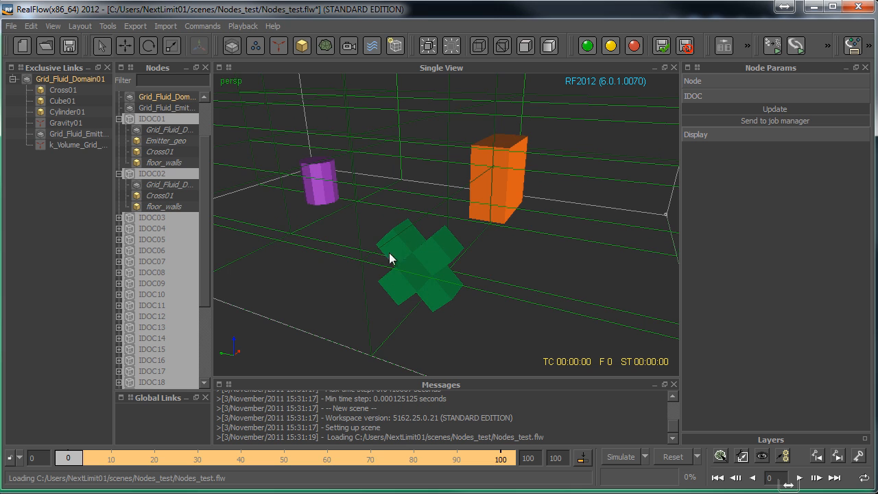
left_click_drag(454, 255, 461, 229, "alt")
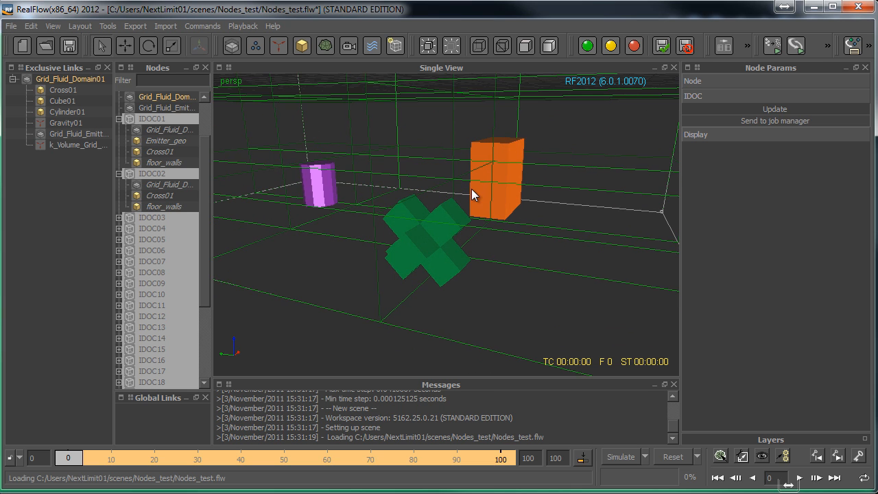
left_click_drag(471, 189, 538, 251, "alt")
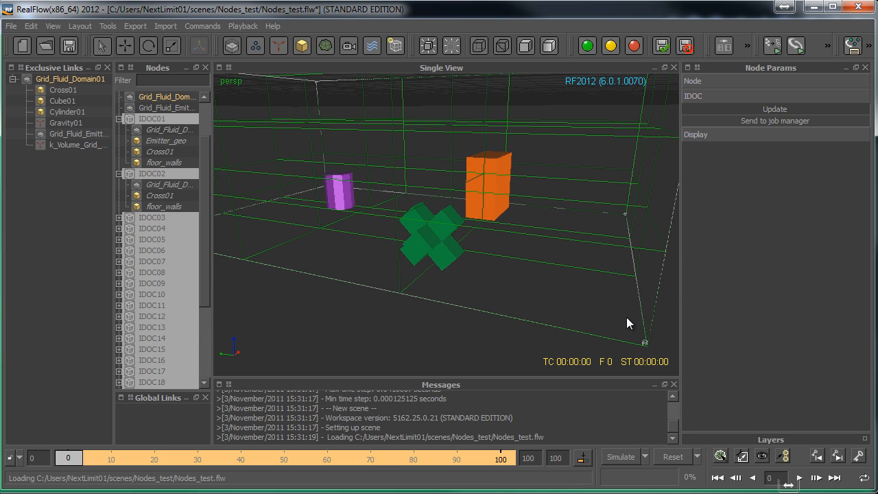
left_click(119, 217)
left_click(119, 294)
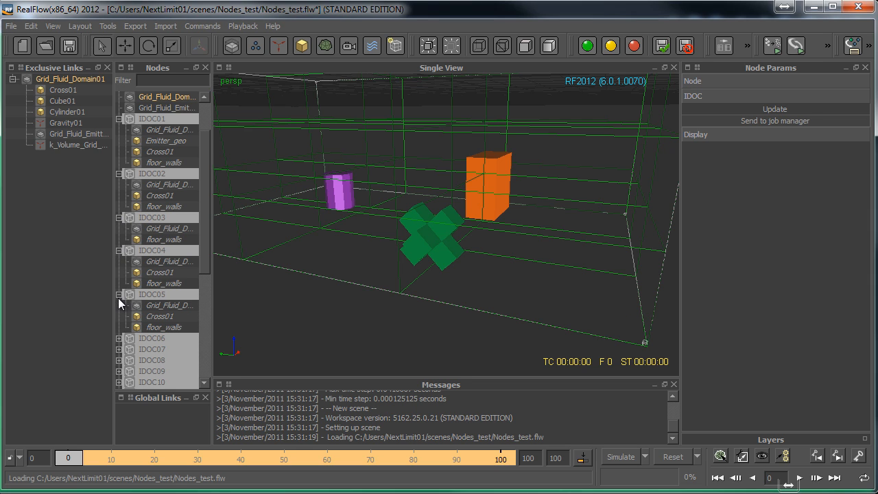
left_click(119, 338)
left_click_drag(201, 219, 205, 193)
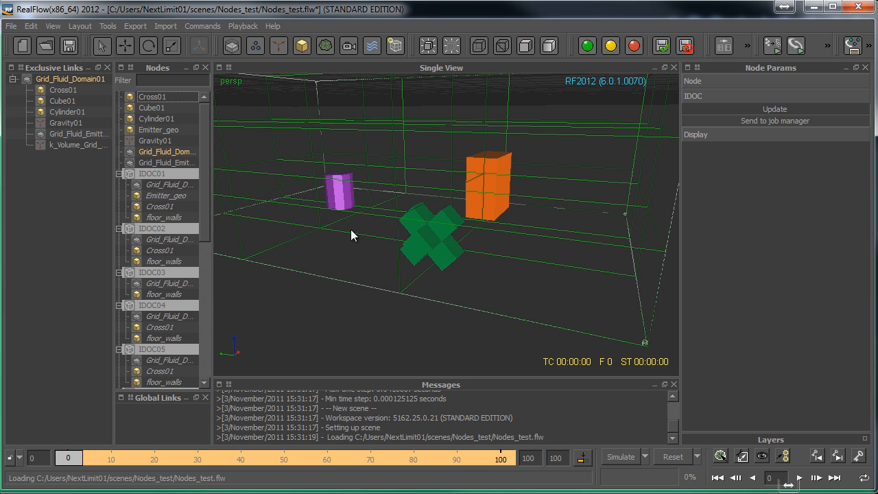
- Inspect the divided domain from the cylinder's side and collapse IDOC01 to IDOC06 in the Nodes list
scroll(430, 225, "down", 2)
middle_click_drag(430, 225, 403, 259, "alt")
left_click_drag(403, 259, 422, 222, "alt")
scroll(364, 291, "up", 2)
left_click_drag(410, 272, 450, 259, "alt")
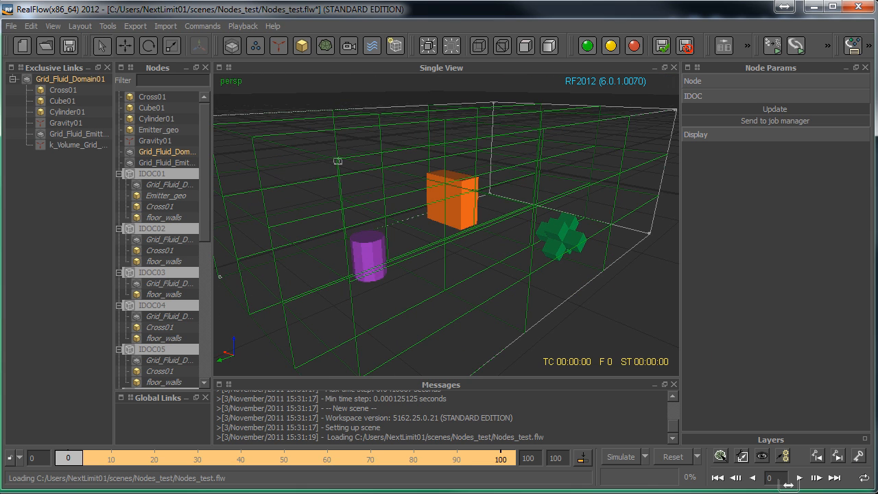
left_click(118, 174)
left_click(119, 184)
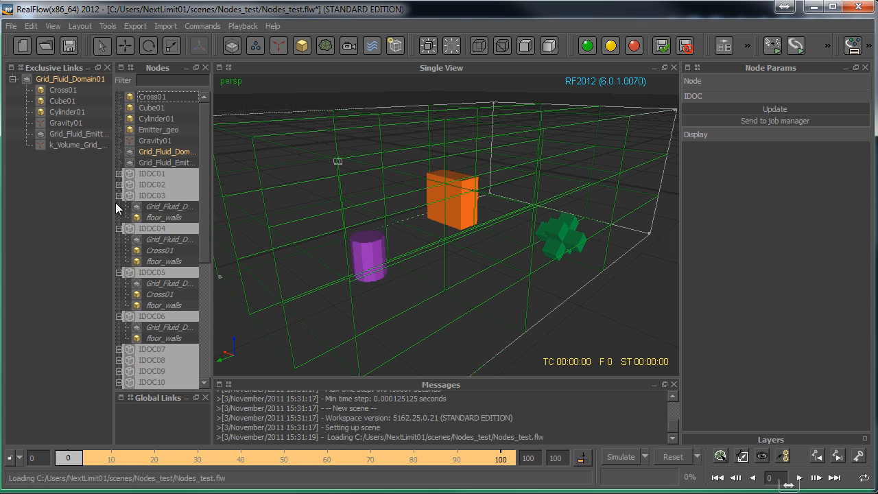
left_click(119, 195)
left_click(119, 207)
left_click(119, 218)
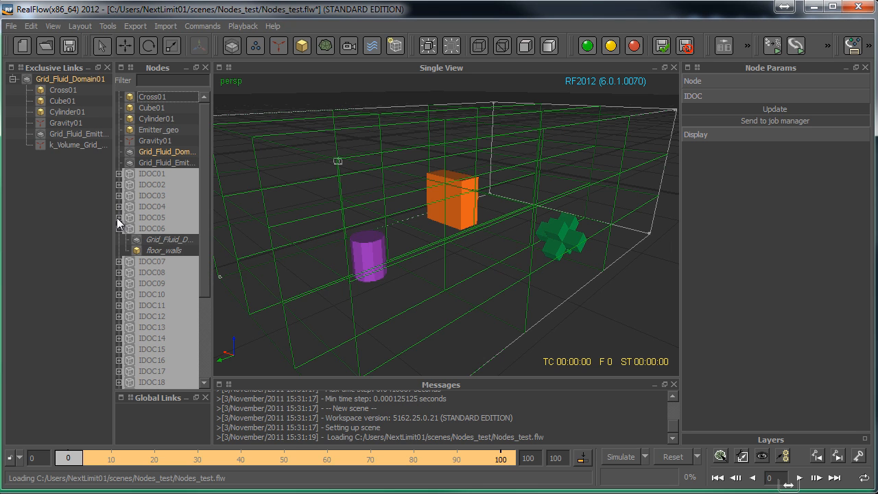
left_click(119, 229)
- Add a Grid Fluid Splash emitter for each of the selected IDOC nodes
scroll(200, 275, "down", 2)
scroll(199, 275, "down", 1)
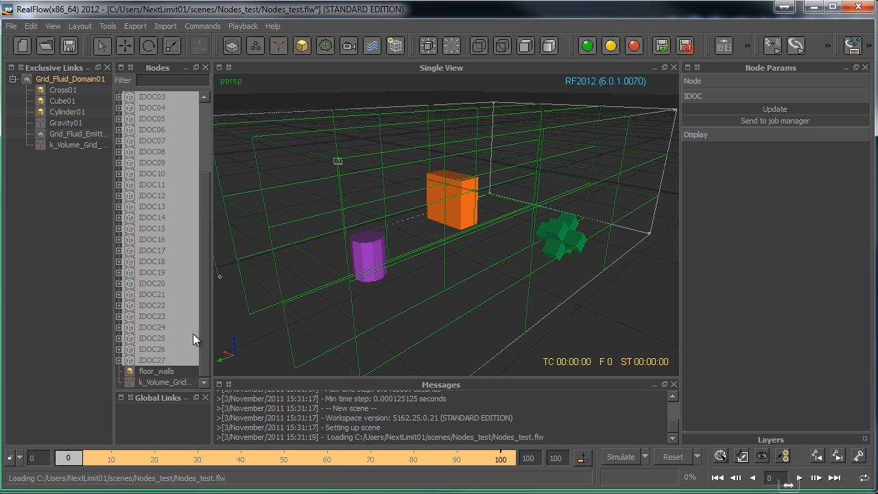
scroll(456, 217, "down", 3)
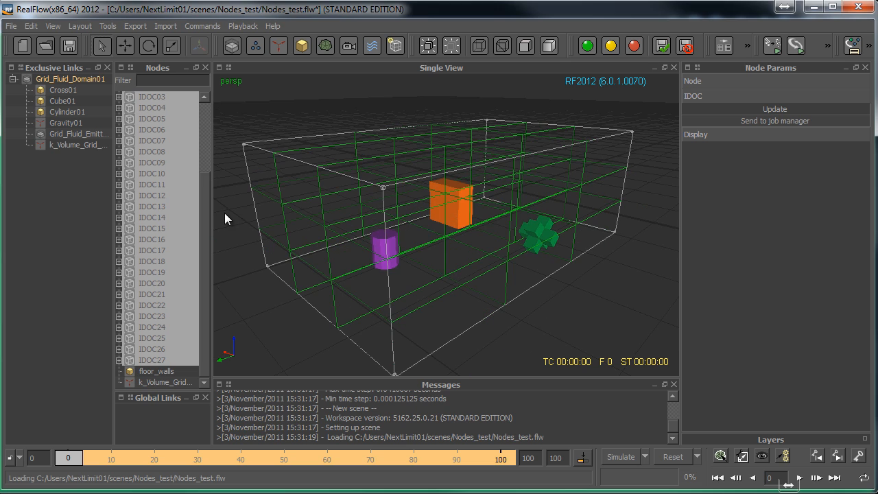
left_click_drag(205, 200, 207, 143)
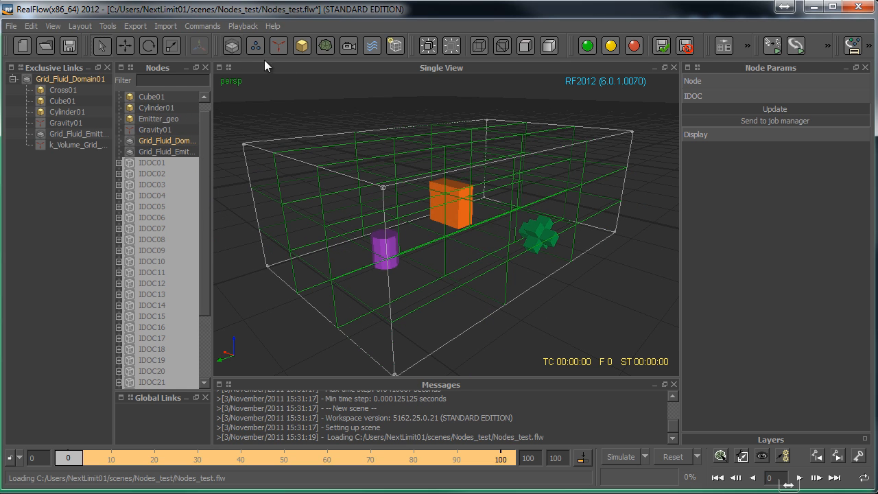
left_click_drag(449, 203, 416, 249, "alt")
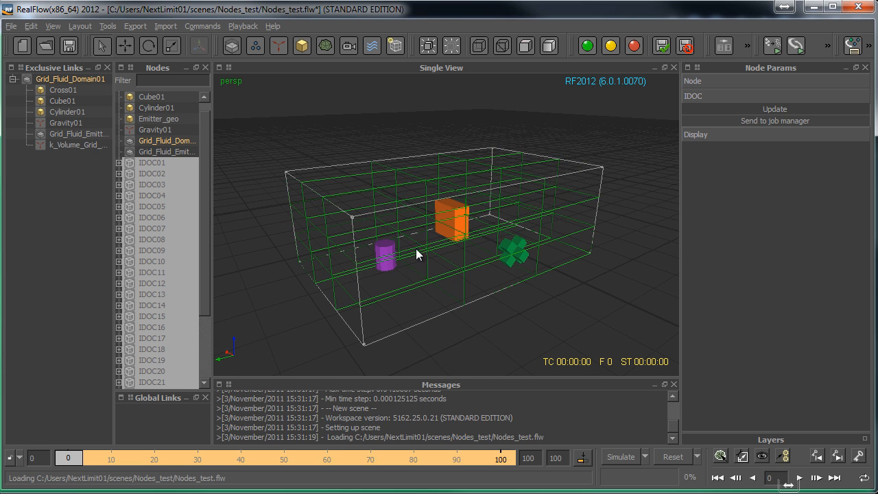
left_click(229, 47)
left_click(258, 256)
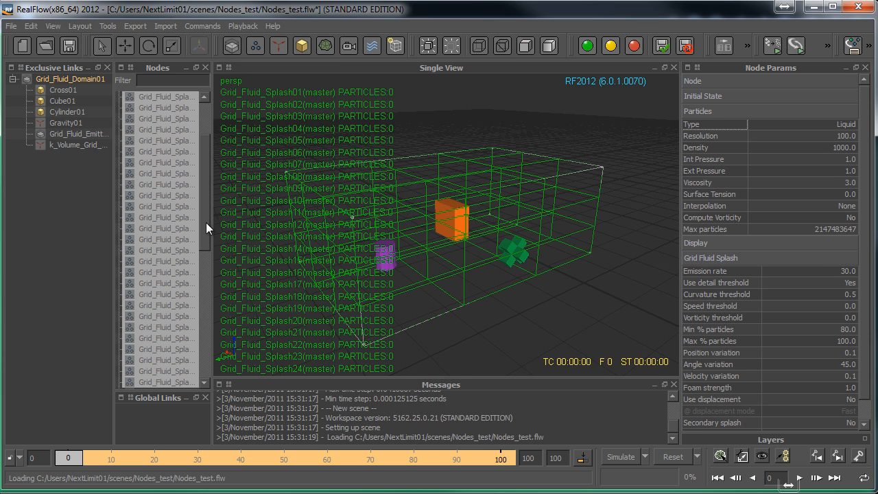
- Expand IDOC01, IDOC02 and IDOC03 to check the splash emitter assigned to each
left_click_drag(207, 207, 208, 275)
left_click(118, 185)
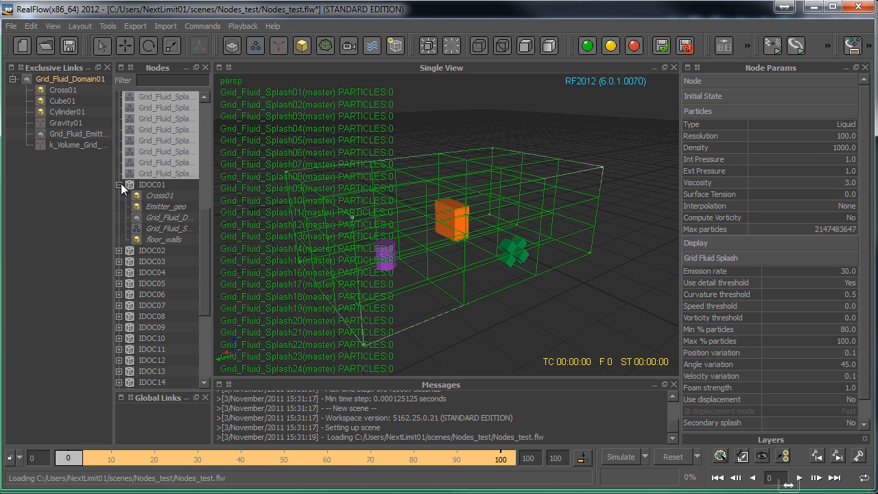
left_click(118, 250)
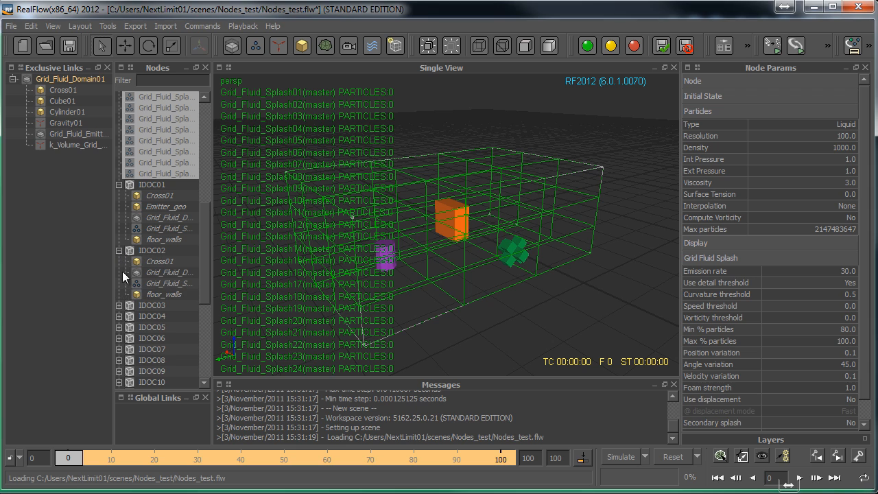
left_click(120, 313)
scroll(204, 262, "down", 3)
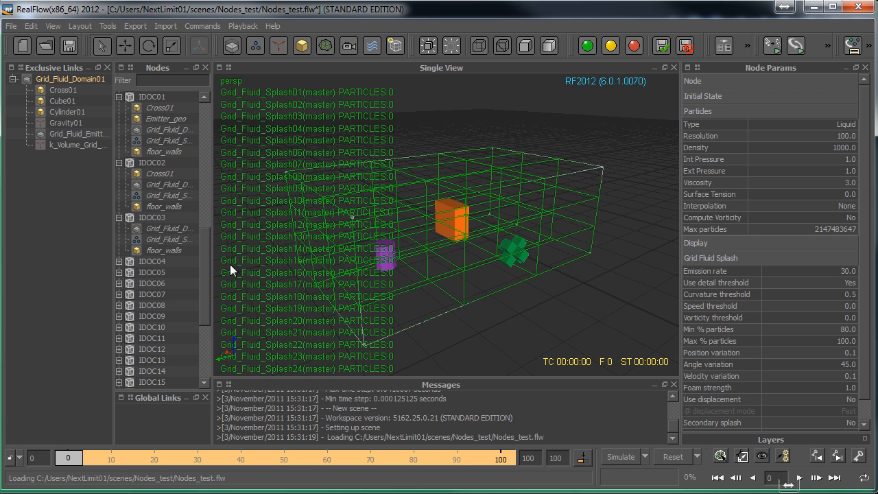
- Clear the selection, select only the splash emitter under IDOC01 and examine its cell around the cross
left_click(489, 332)
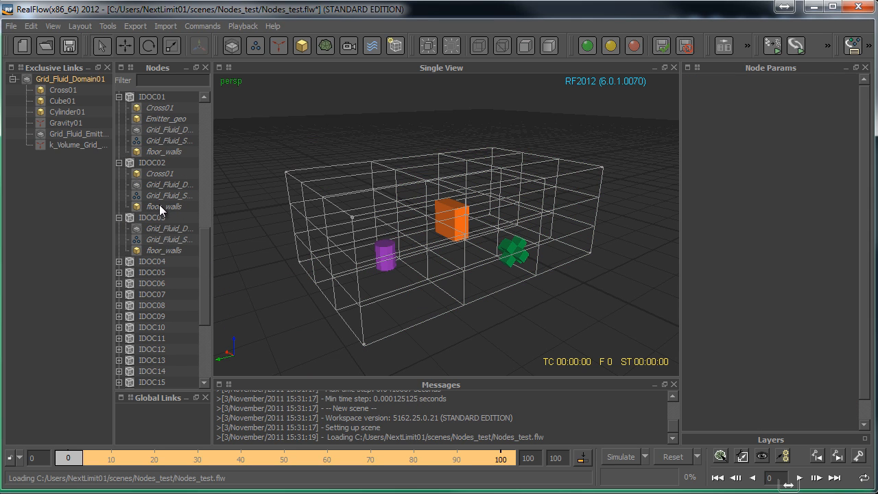
left_click(165, 140)
left_click_drag(406, 291, 429, 300, "alt")
right_click_drag(429, 295, 400, 254, "alt")
left_click_drag(405, 256, 368, 253, "alt")
right_click_drag(368, 252, 397, 262, "alt")
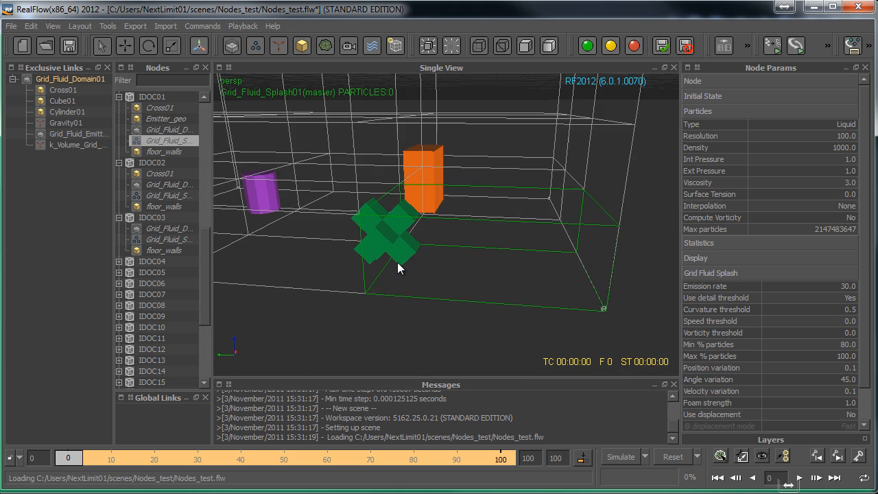
left_click_drag(397, 262, 275, 229, "alt")
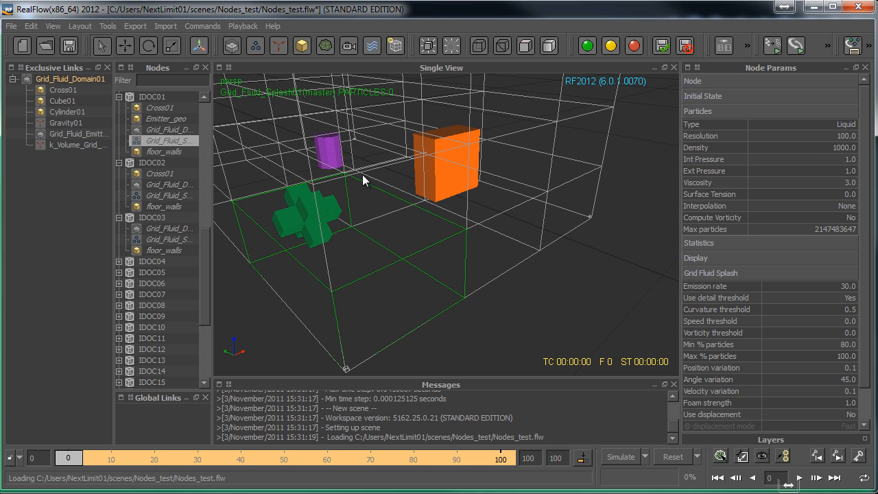
left_click_drag(418, 269, 286, 283, "alt")
- Collapse IDOC01 to IDOC03 and look through the Grid_Fluid_Splash emitters in the Nodes list
left_click(119, 217)
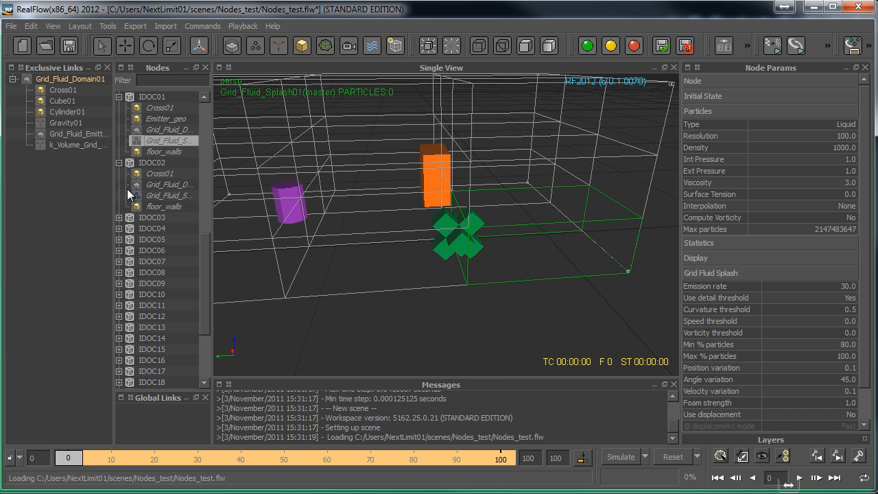
left_click(118, 163)
left_click(118, 97)
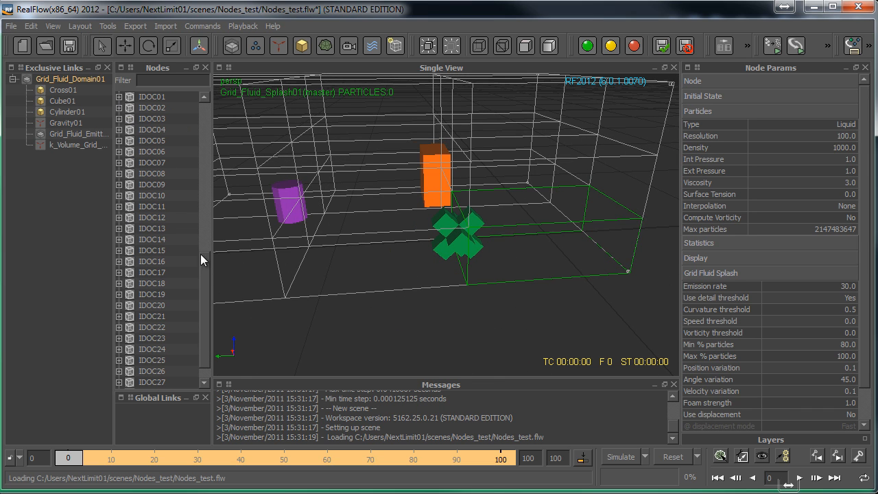
scroll(205, 302, "down", 1)
left_click_drag(205, 303, 200, 147)
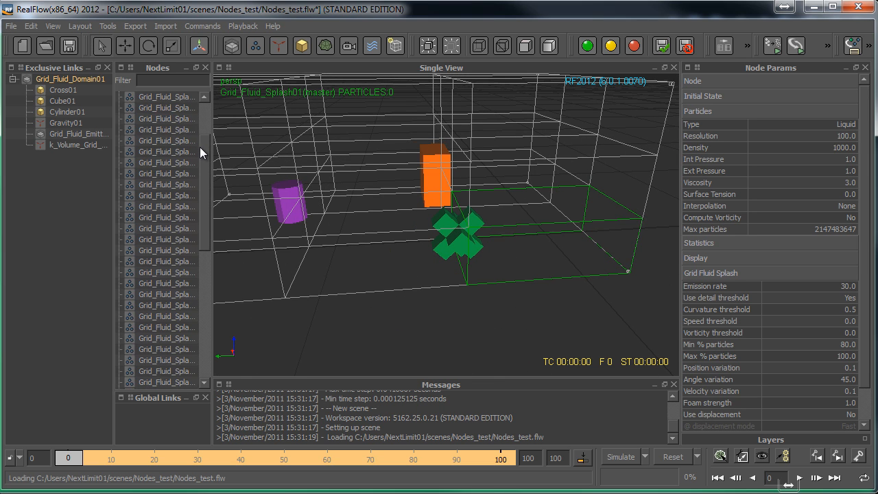
- Select all the Grid_Fluid_Splash emitters in the node list and put them into one group
scroll(171, 124, "up", 1)
left_click(169, 129)
scroll(169, 226, "down", 2)
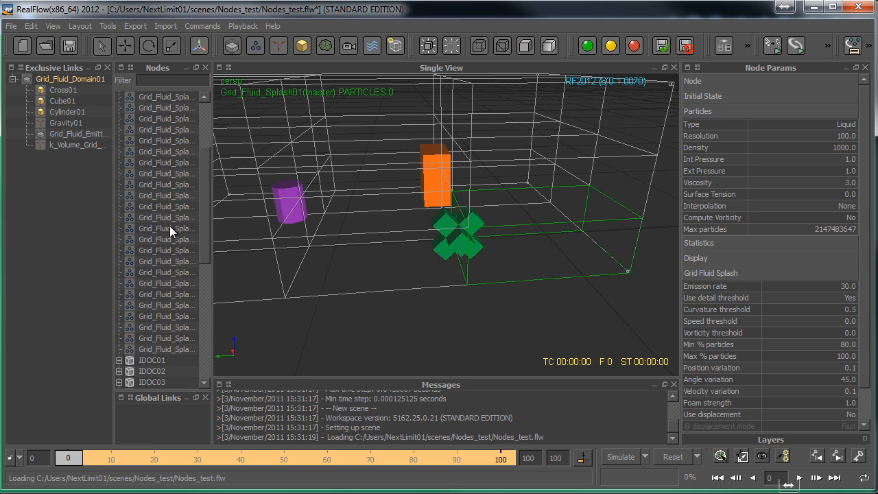
scroll(154, 311, "down", 1)
left_click(155, 314, "shift")
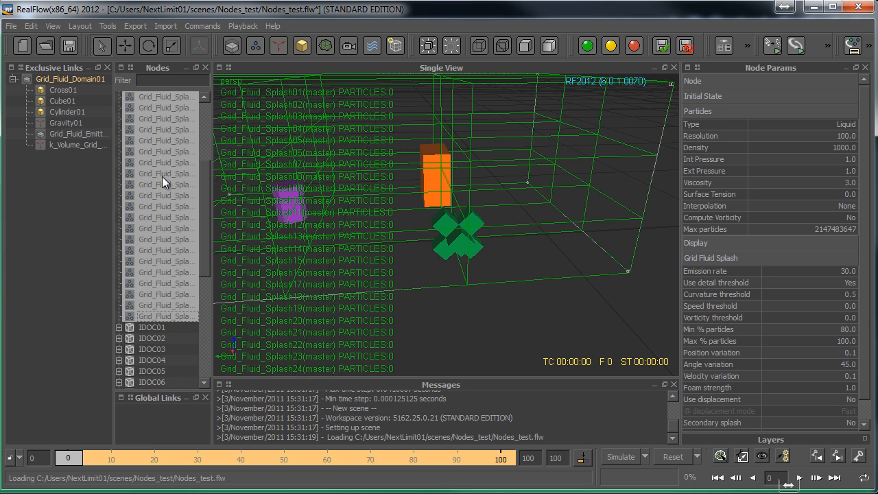
scroll(162, 176, "up", 4)
right_click(152, 162)
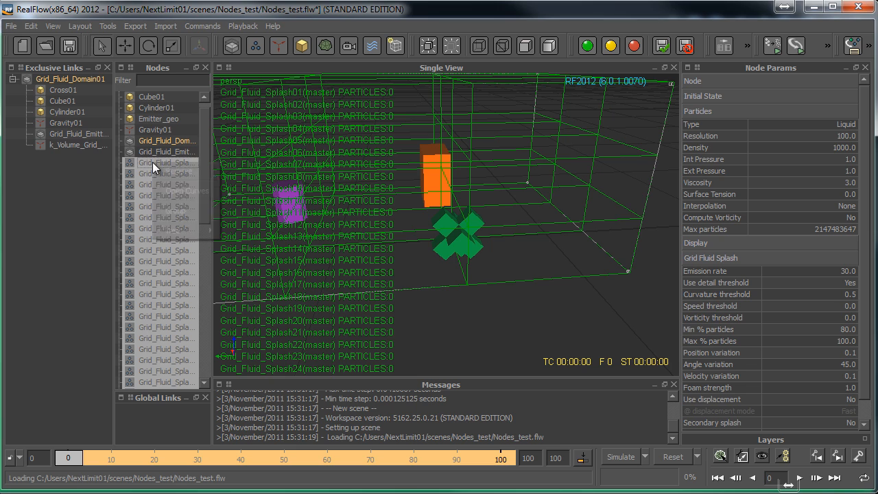
left_click(169, 210)
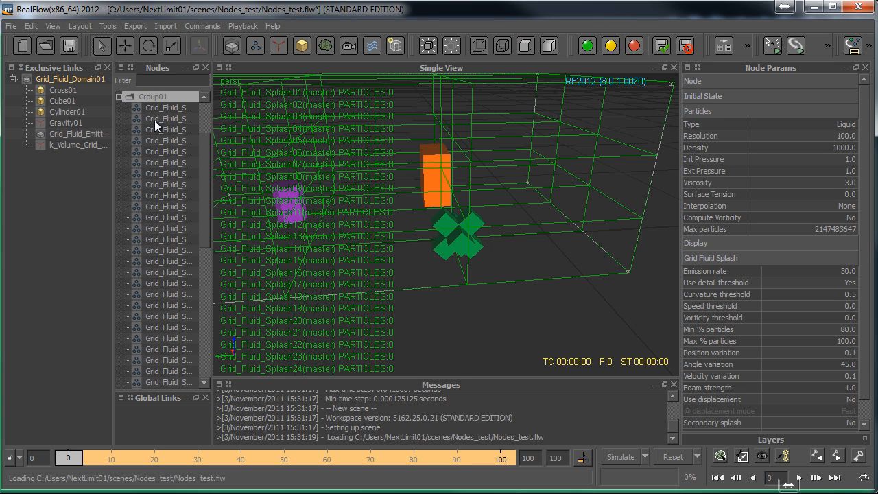
- Collapse the new group of splash emitters and rename it splashes
double_click(150, 96)
right_click(153, 97)
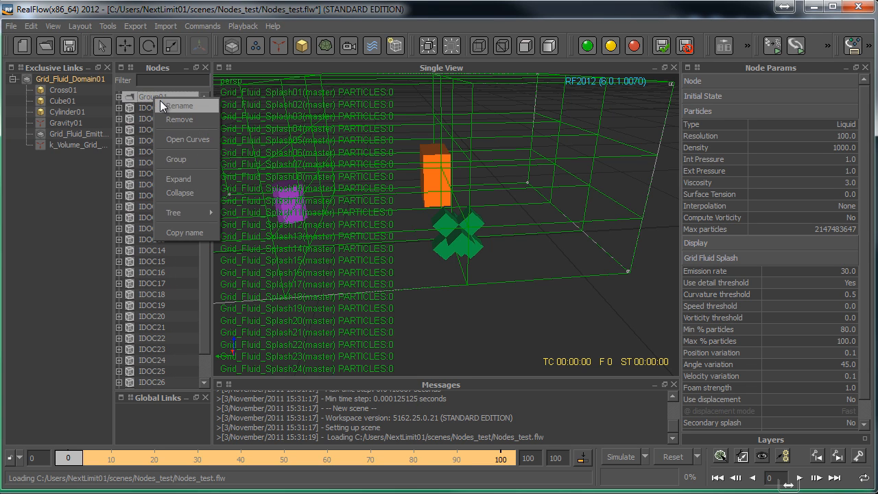
left_click(162, 103)
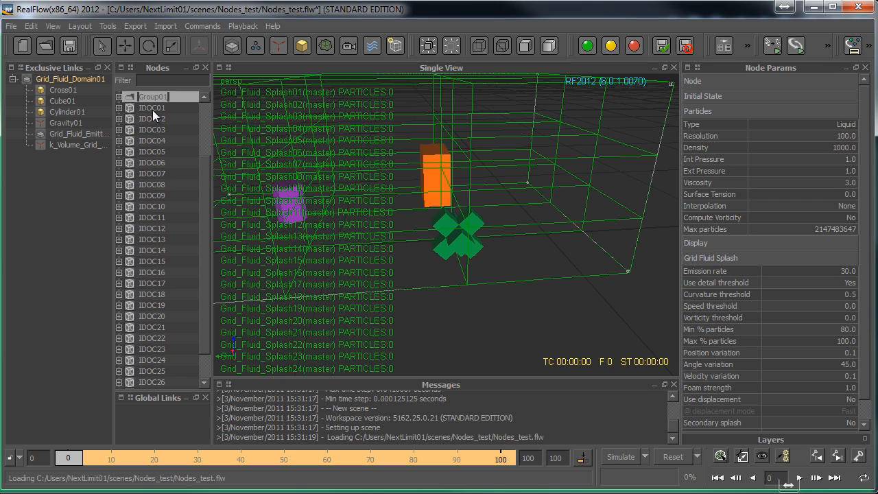
type("splashe")
key("Return")
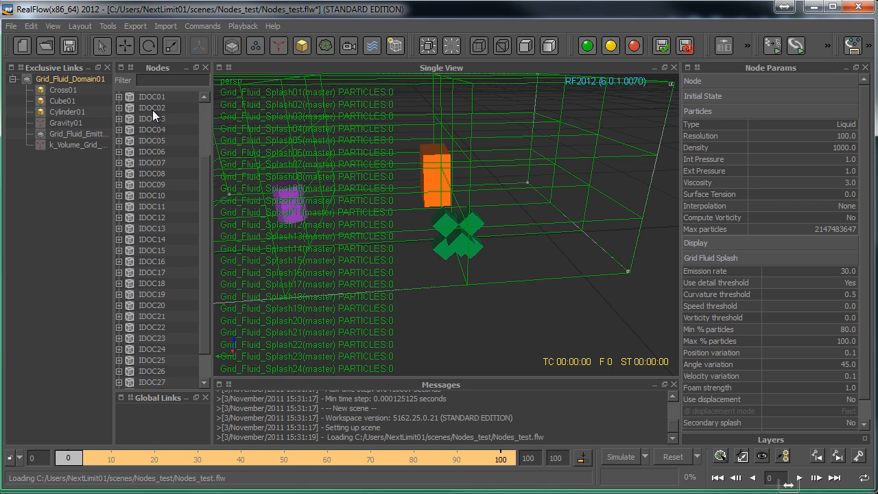
- Add the splashes group to the exclusive links, both under Grid_Fluid_Domain01 and as an entry of its own
scroll(198, 271, "down", 1)
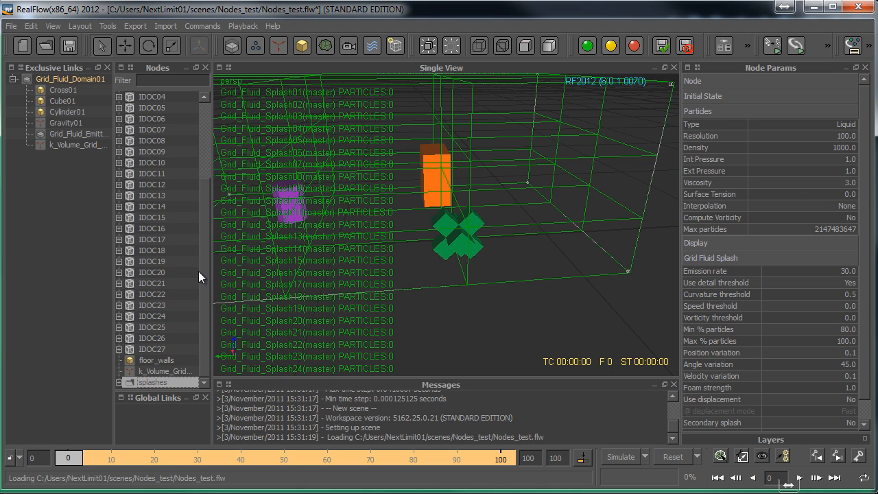
left_click_drag(71, 252, 72, 77)
left_click_drag(164, 383, 89, 260)
- Link Gravity01, Cross01, Cube01, Cylinder01 and floor_walls exclusively to the splashes group and expand its entry
scroll(202, 165, "up", 4)
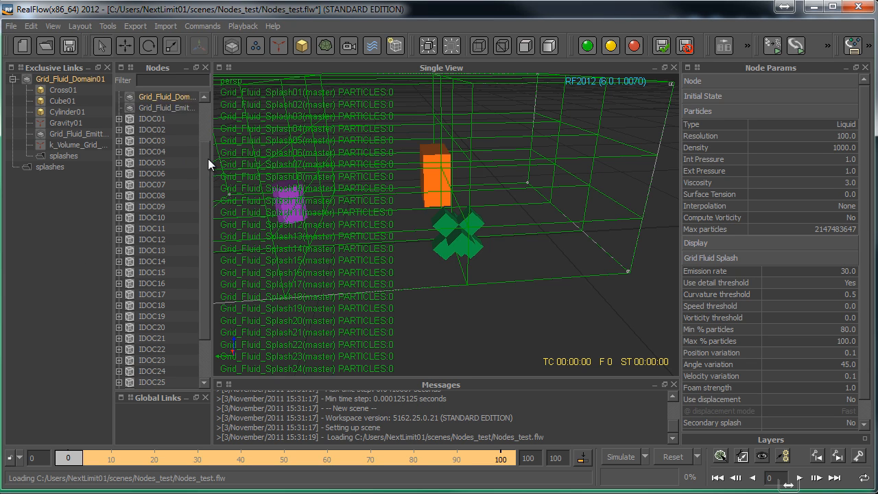
left_click(146, 140)
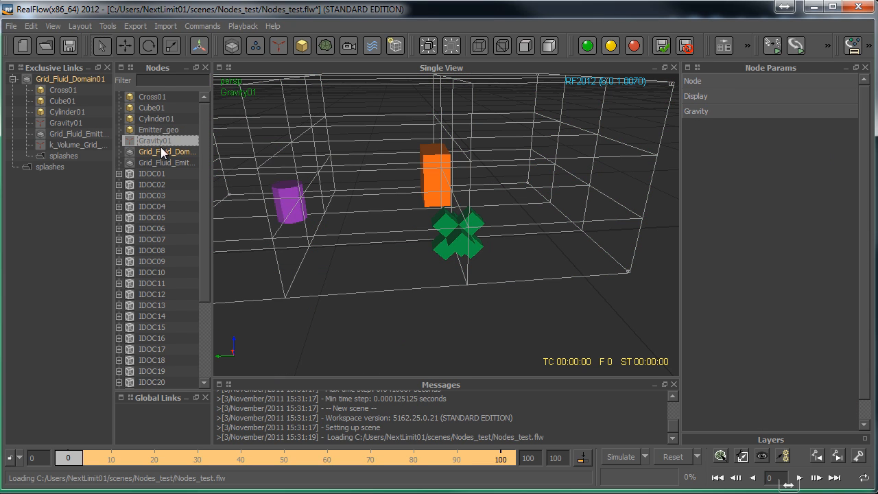
left_click_drag(338, 229, 385, 256, "alt")
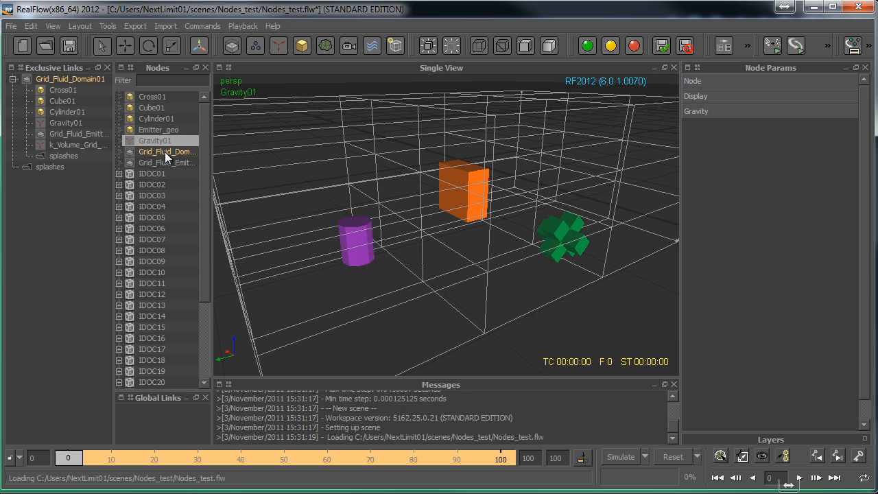
left_click(159, 98, "ctrl")
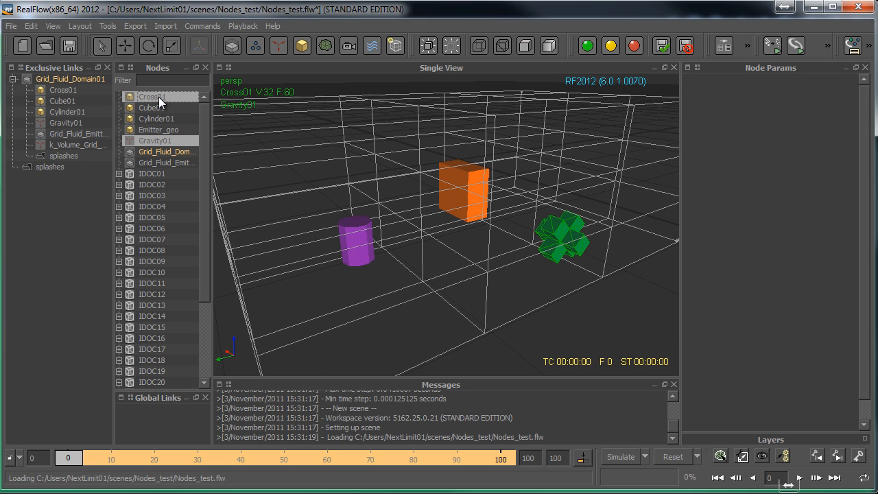
left_click(163, 108, "ctrl")
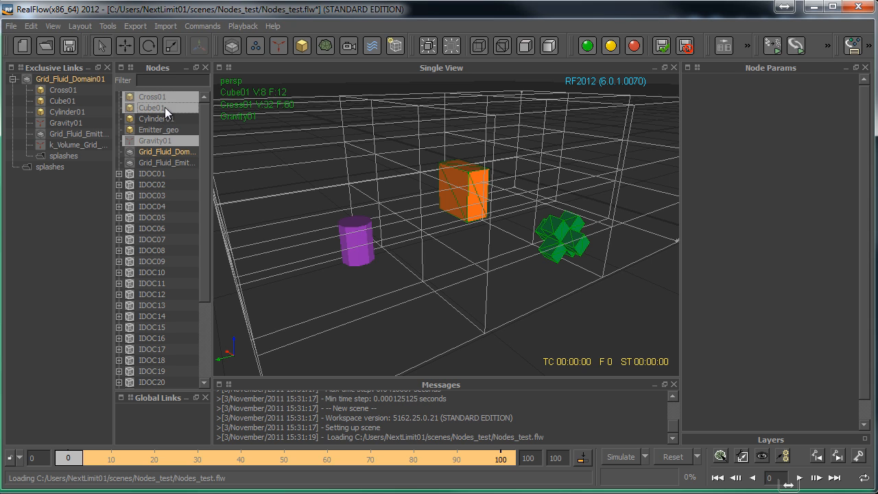
left_click(162, 119, "ctrl")
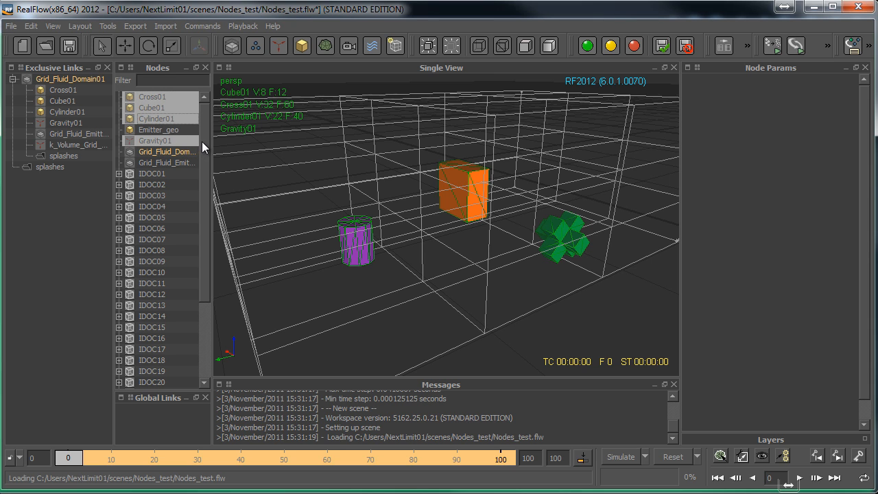
left_click_drag(202, 142, 203, 301)
left_click(161, 359, "ctrl")
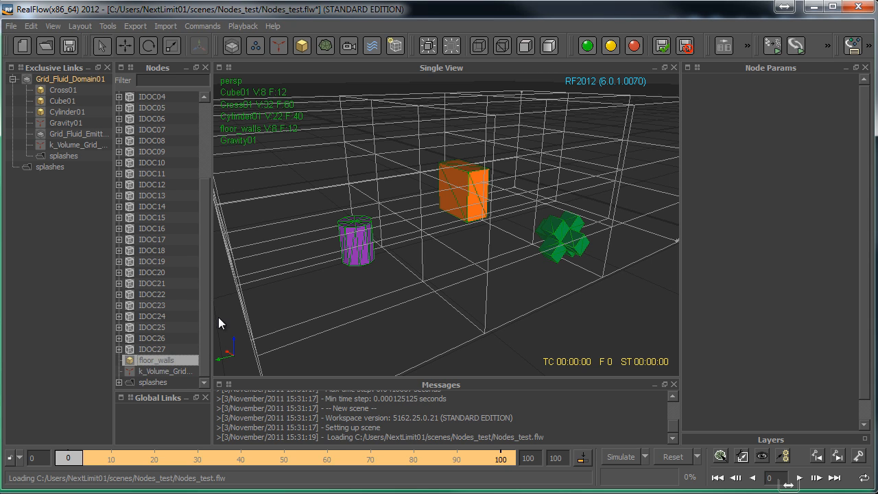
left_click_drag(48, 182, 51, 165)
left_click(13, 167)
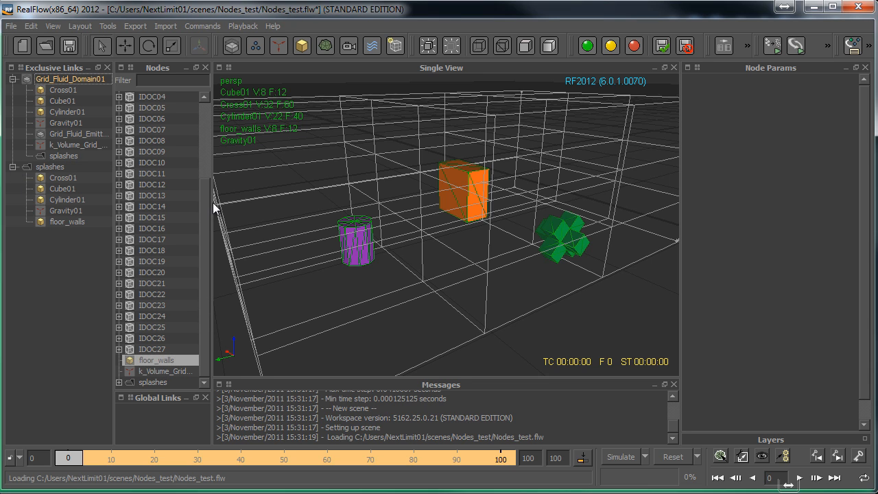
- Select IDOC01 through IDOC27 and send them to the job manager, saving the scene changes
left_click_drag(205, 205, 207, 113)
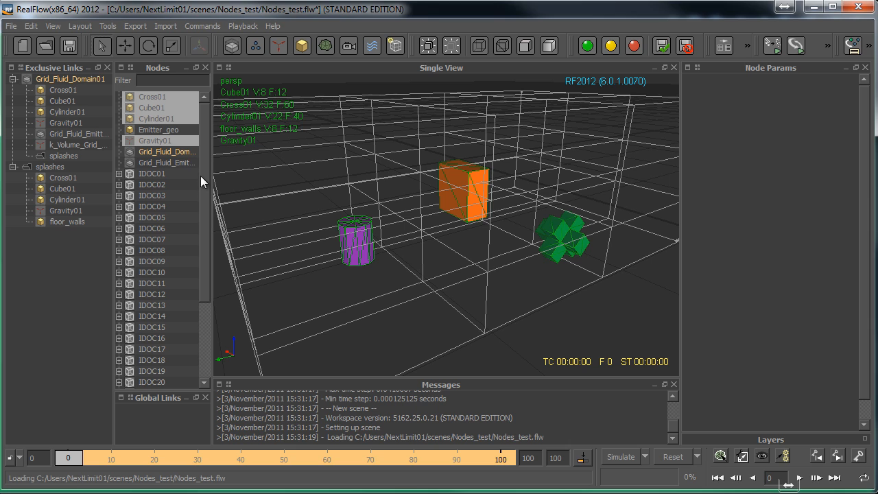
left_click(156, 175)
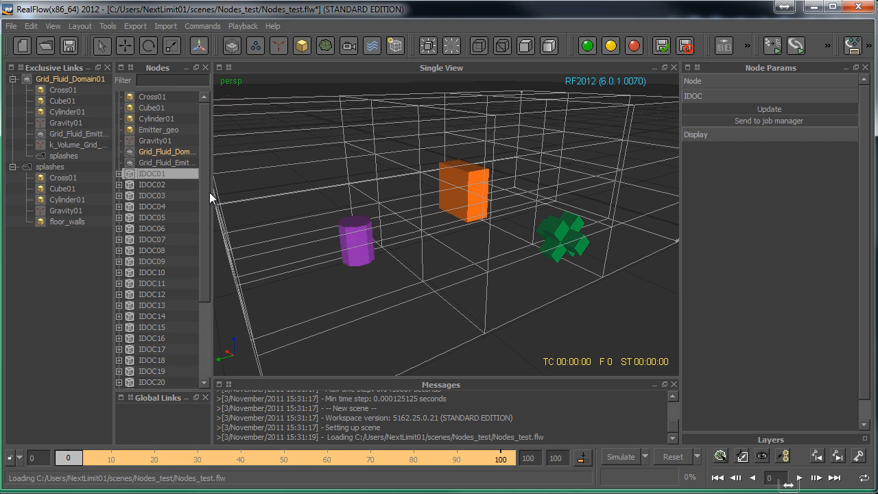
left_click_drag(209, 192, 205, 299)
left_click(153, 348, "shift")
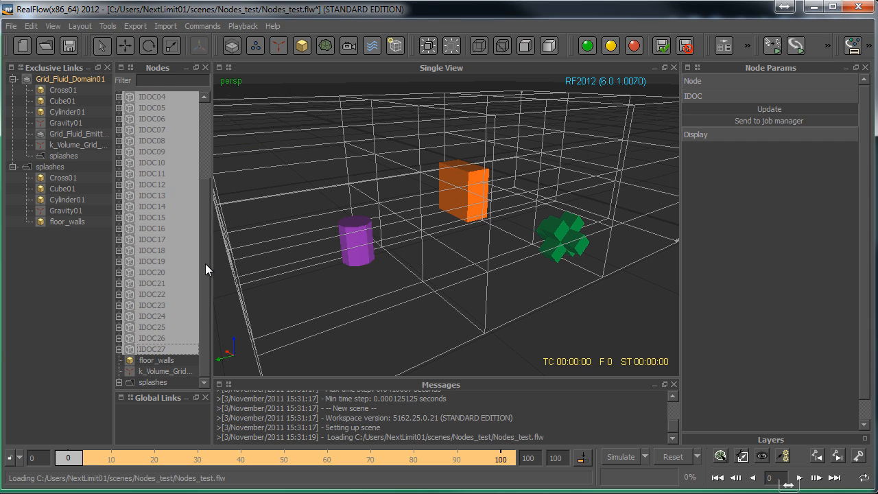
left_click_drag(208, 255, 209, 183)
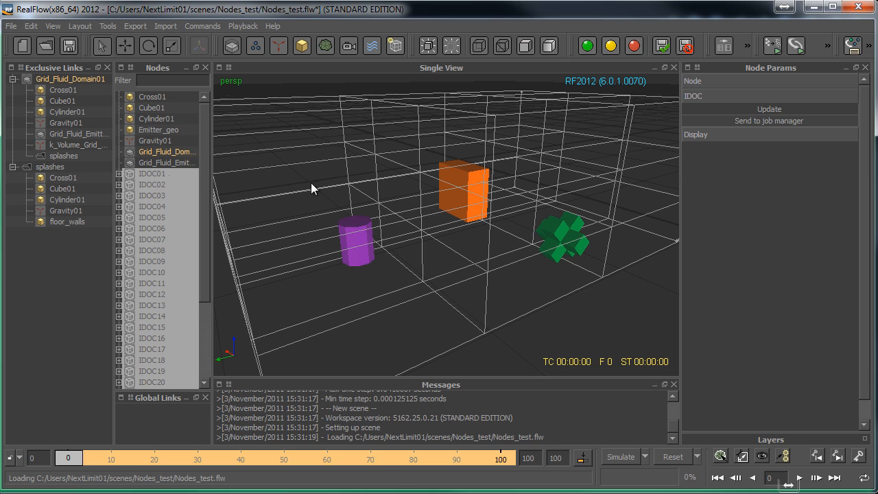
left_click(751, 120)
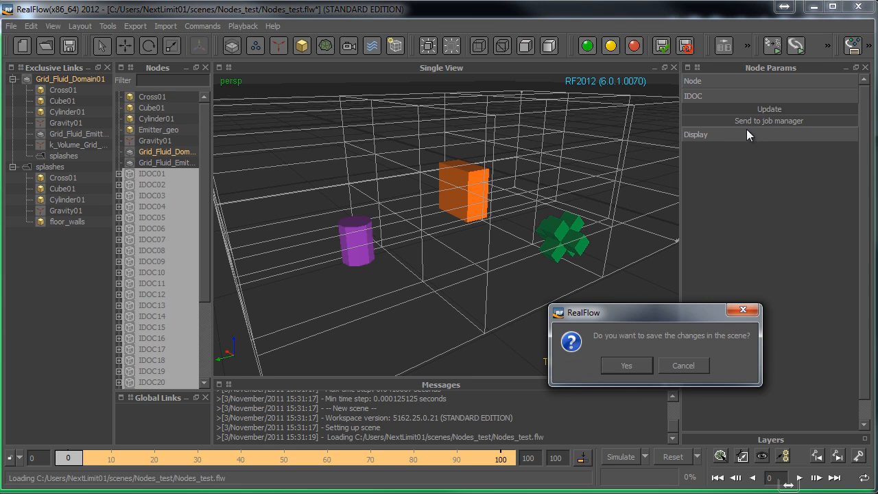
left_click(626, 366)
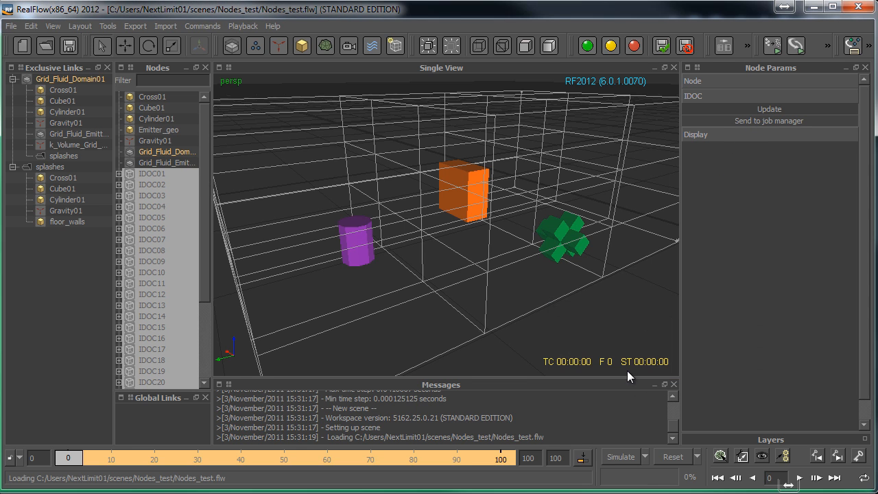
- Switch to the Job Manager page in Firefox and check the current jobs for the submitted IDOCs
key("alt+Tab")
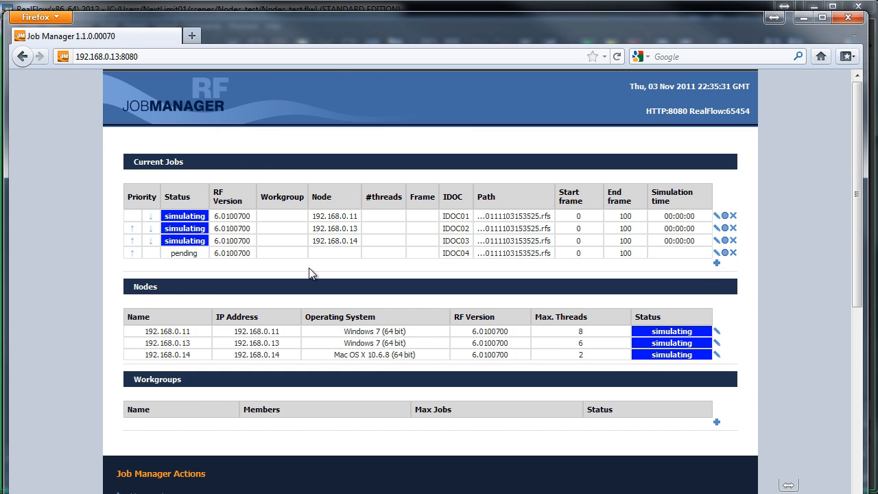
scroll(783, 254, "down", 2)
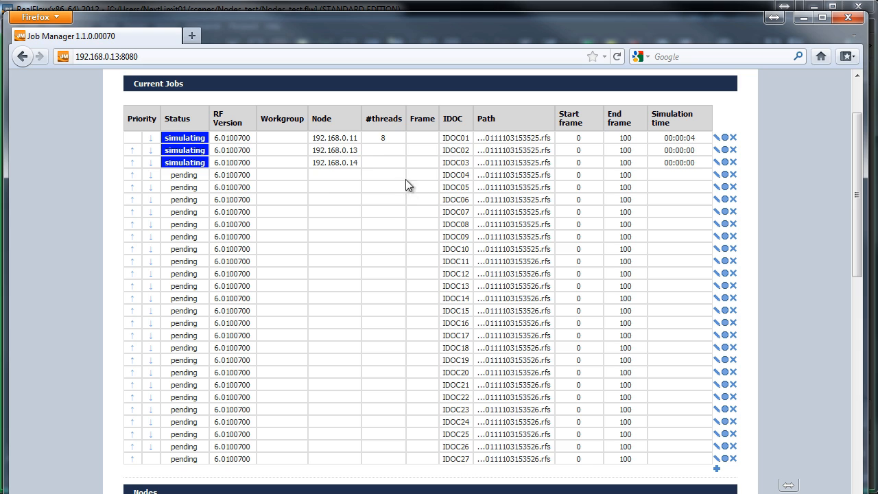
left_click(804, 17)
- Open the project folder from RealFlow and look through the IDOC scene files and the contents of the particles folder
left_click(11, 26)
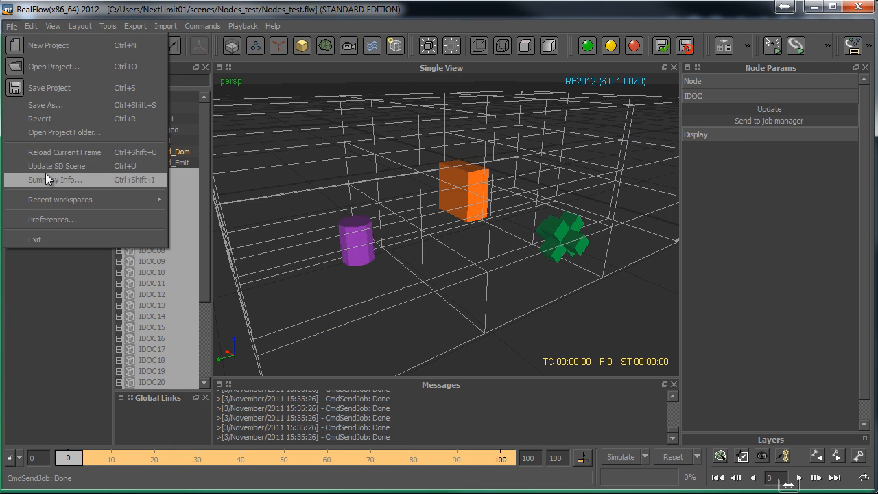
left_click(61, 133)
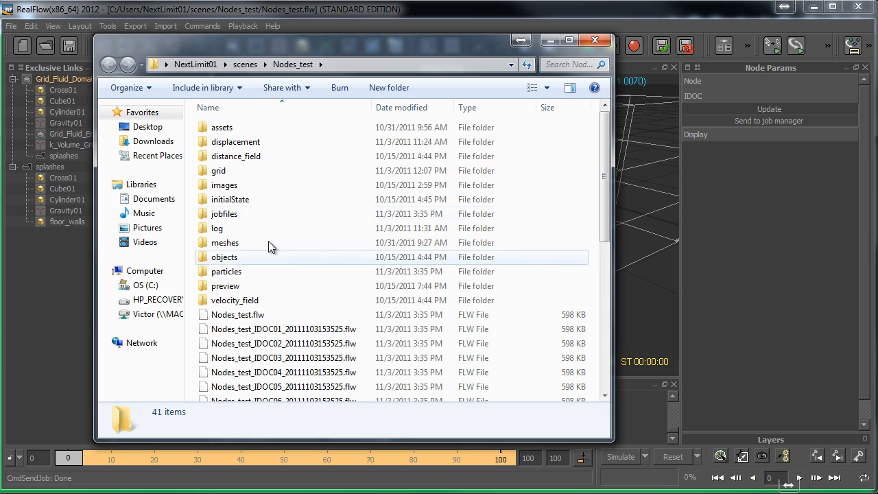
scroll(597, 190, "down", 9)
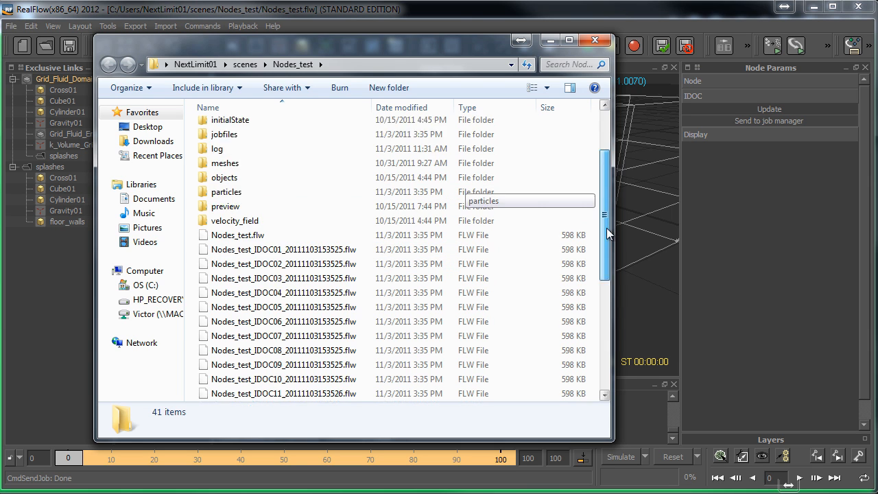
scroll(459, 186, "up", 3)
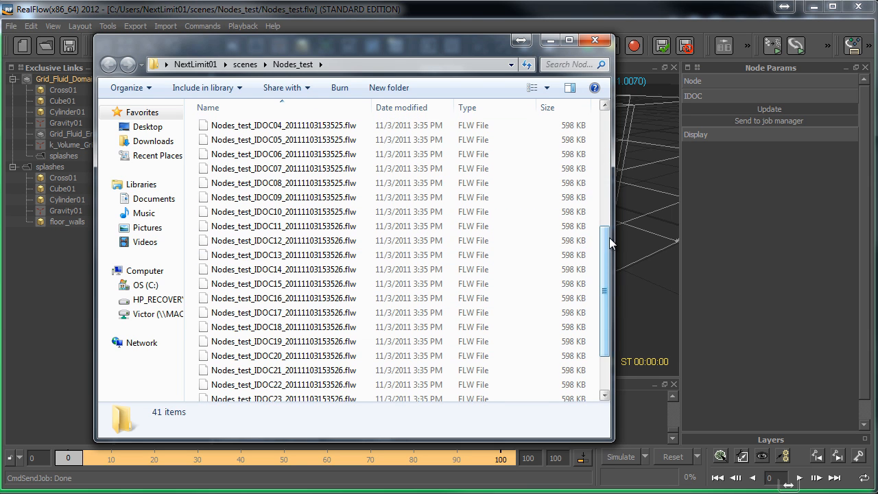
scroll(610, 239, "up", 5)
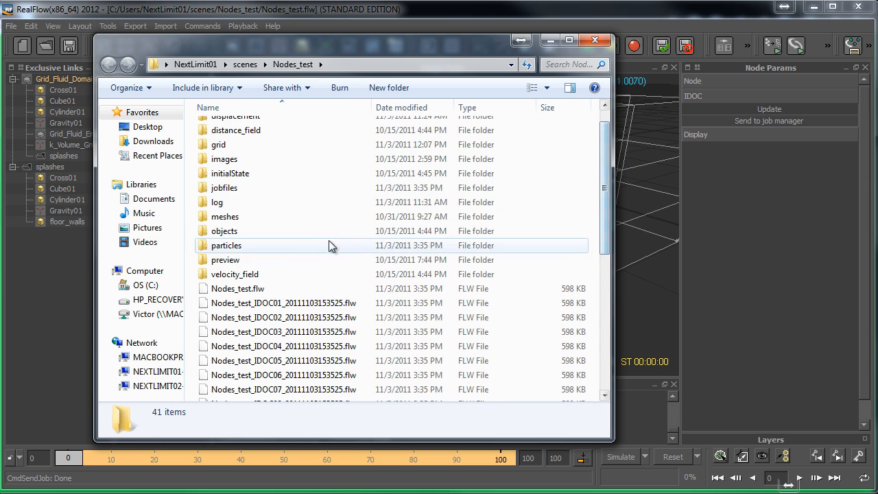
double_click(229, 246)
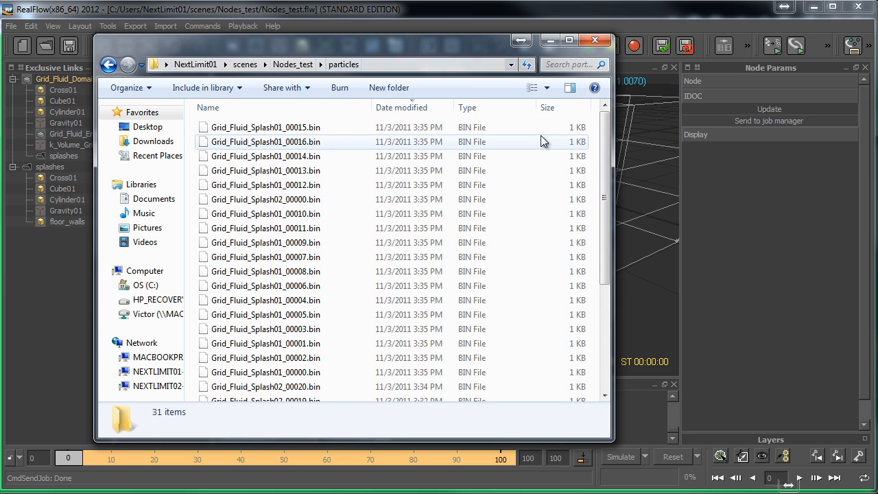
mouse_move(610, 136)
left_mouse_down()
mouse_move(605, 258)
mouse_move(603, 135)
left_mouse_up()
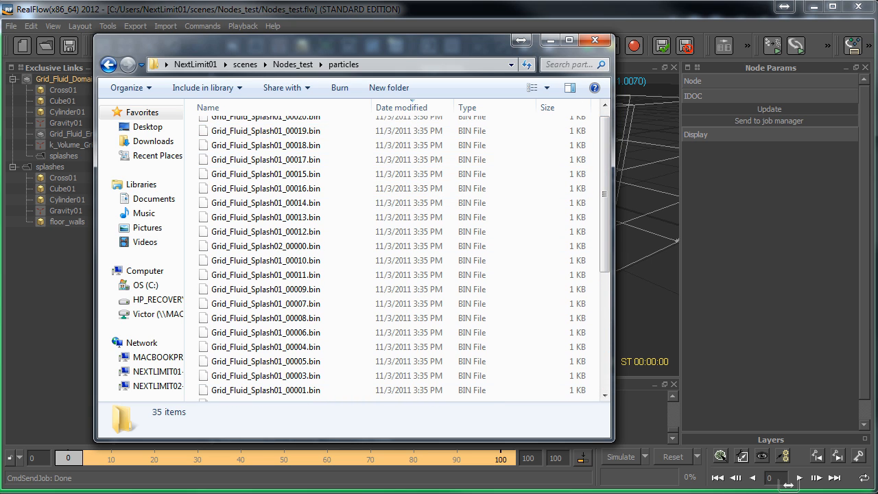
- Check the jobs' progress in Job Manager again, and minimise the browser, folder and RealFlow windows to reach the desktop
left_click(274, 493)
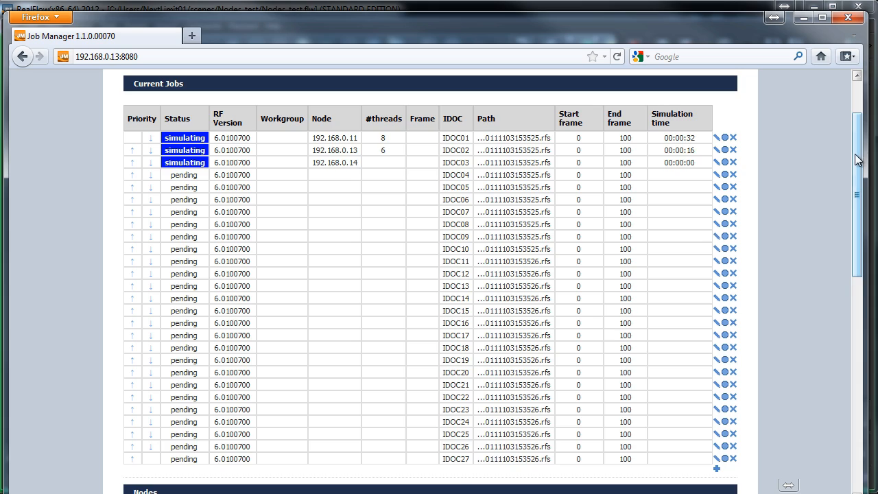
left_click_drag(858, 159, 858, 184)
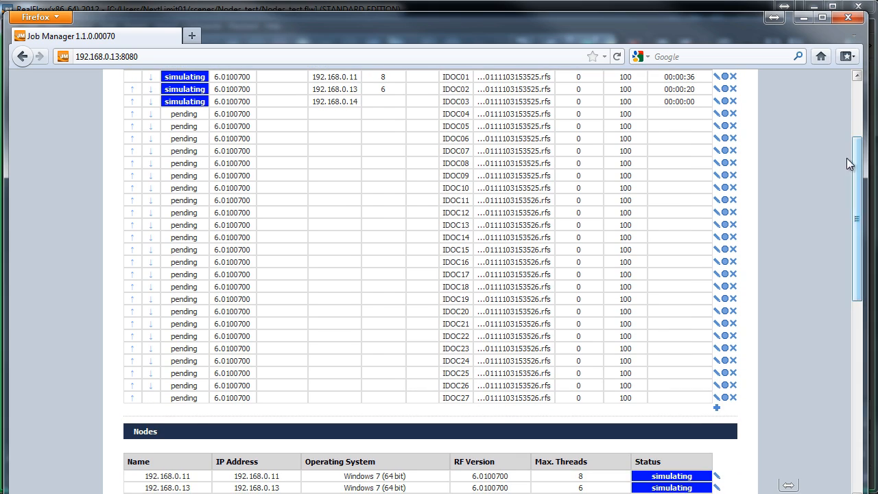
left_click(805, 21)
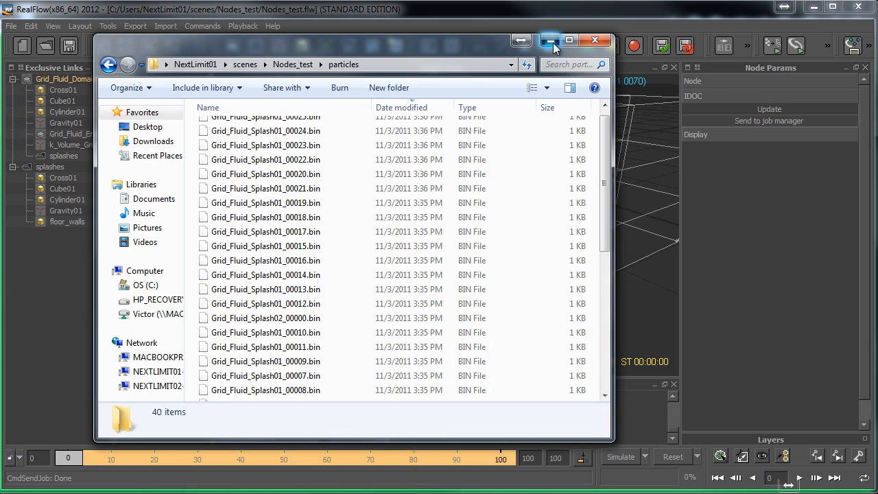
left_click(551, 43)
left_click(813, 6)
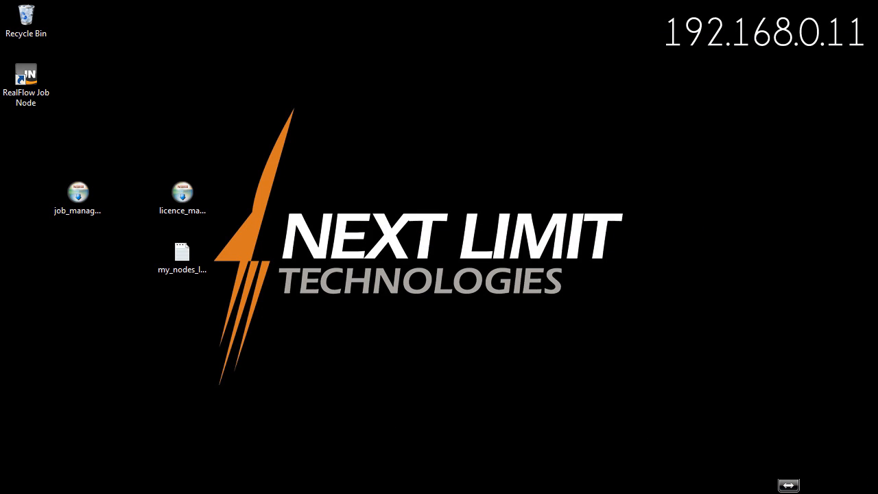
- Switch to the idoc_multiple scene in RealFlow and examine the Hemisphere01 object in the viewport from several angles
key("alt+Tab")
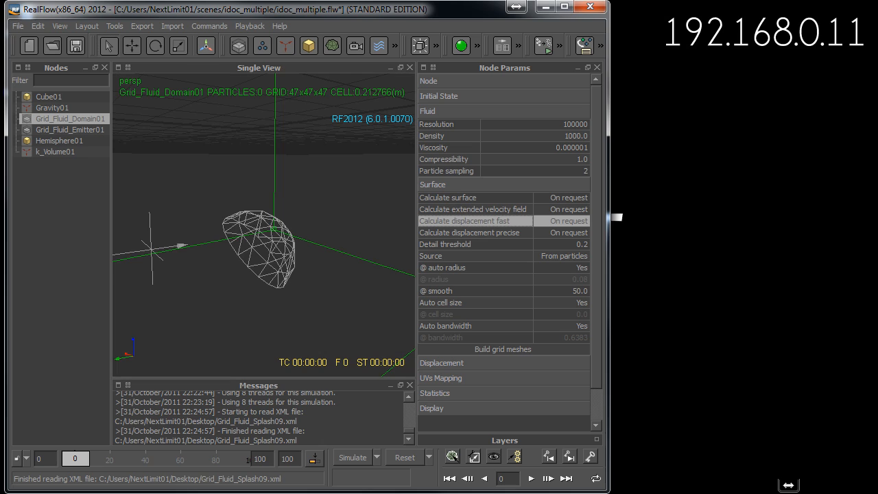
left_click(455, 196)
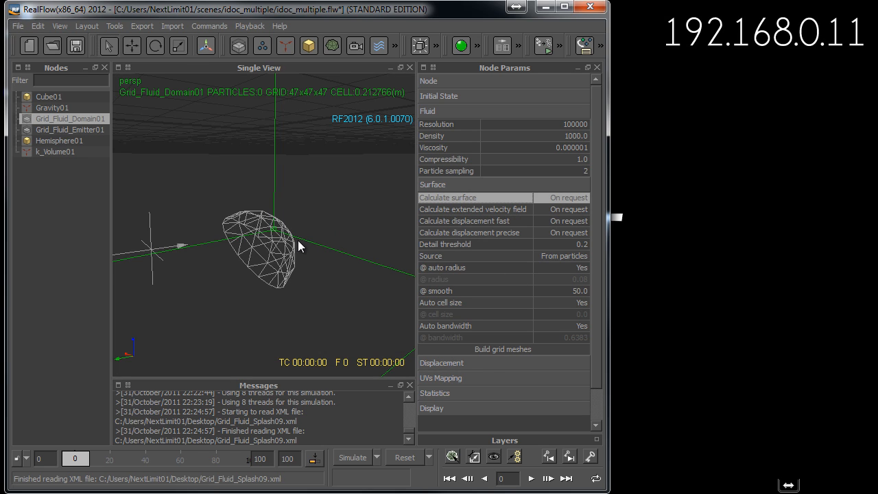
scroll(253, 260, "up", 4)
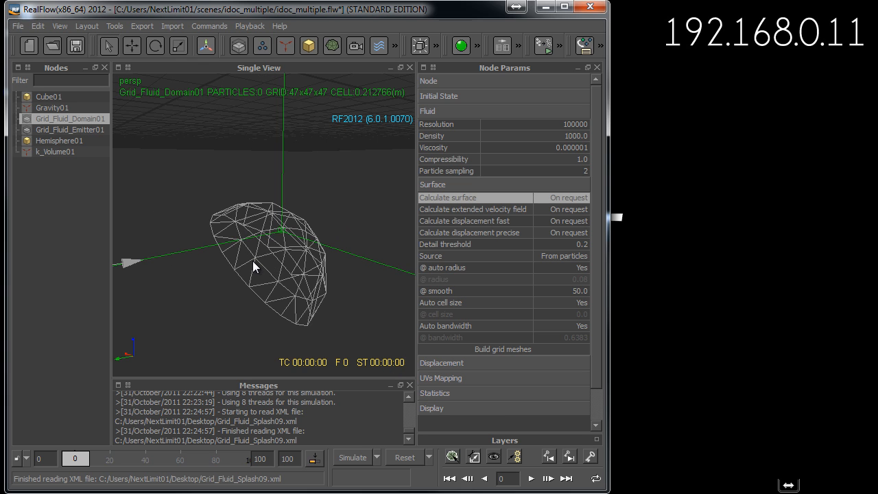
left_click_drag(252, 288, 267, 277, "alt")
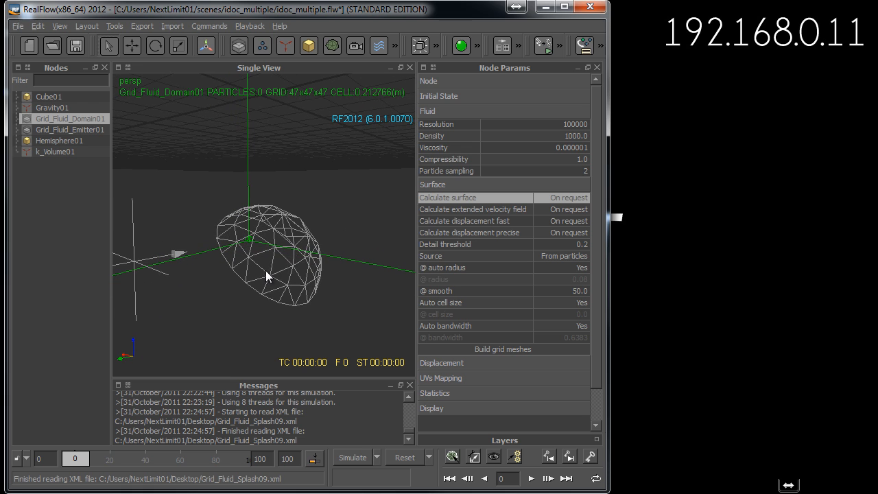
left_click_drag(330, 235, 323, 240, "alt")
left_click(325, 233)
left_click(314, 249)
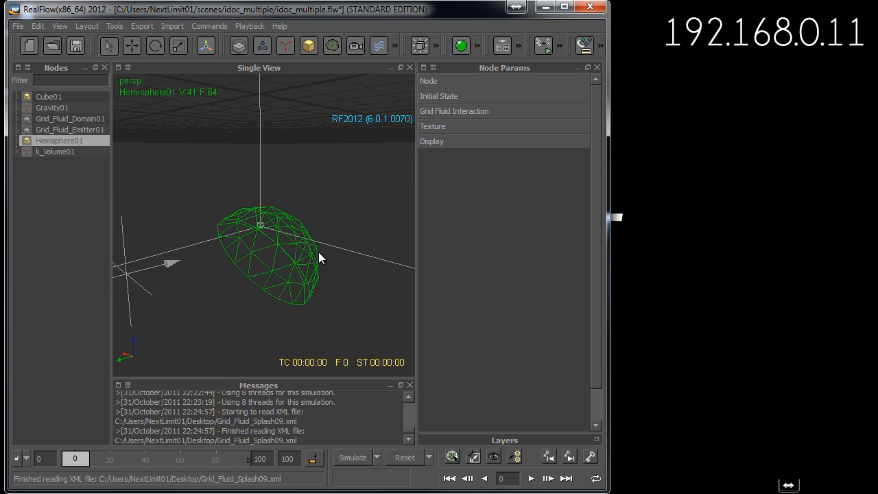
left_click(340, 253)
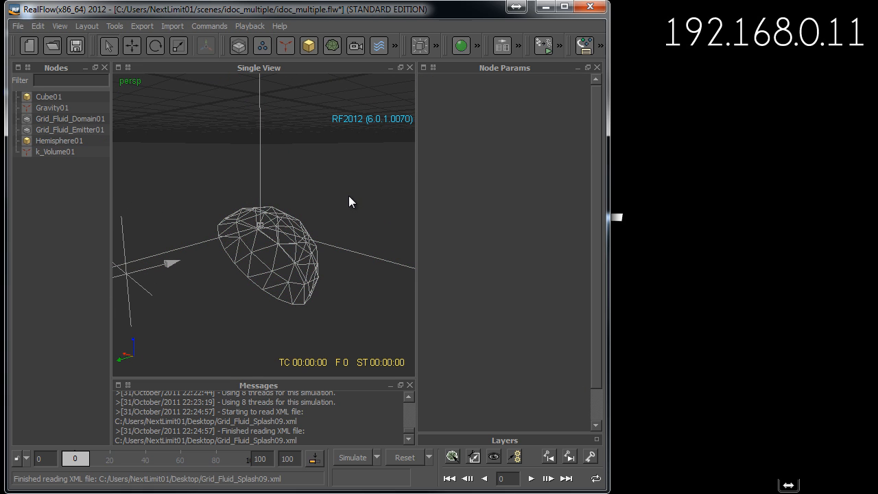
- Try From field as the surface Source of Grid_Fluid_Domain01, inspect the whole domain, and return the Source to From particles
left_click(87, 120)
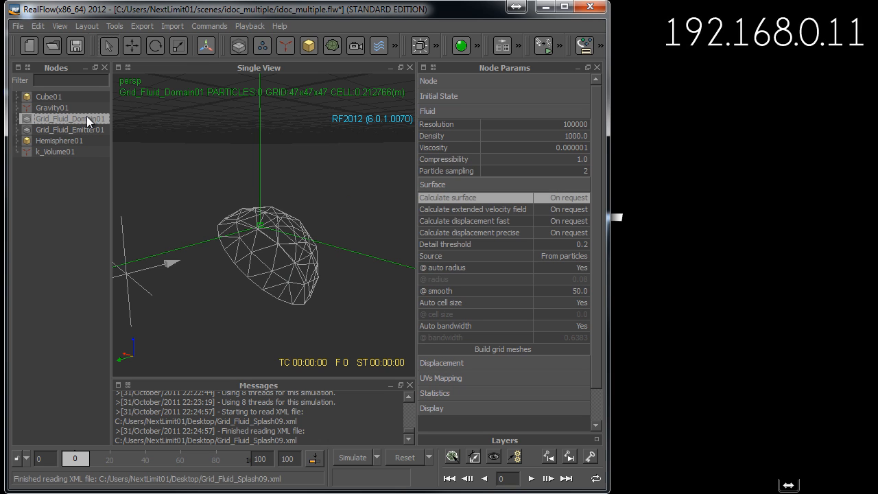
left_click(577, 256)
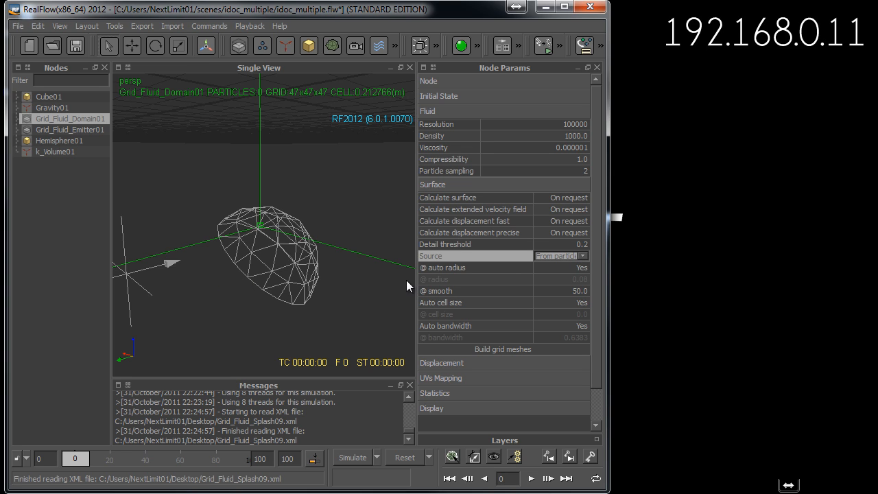
left_click(563, 258)
left_click(557, 275)
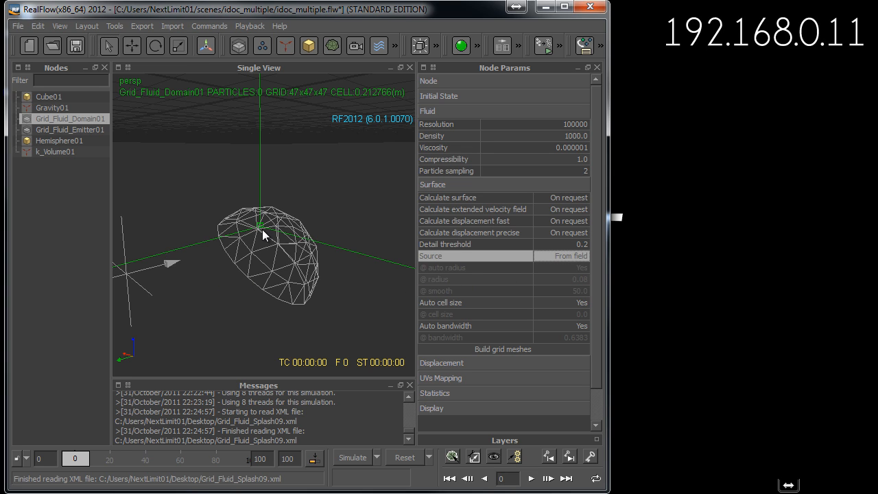
scroll(263, 229, "down", 2)
scroll(262, 233, "down", 3)
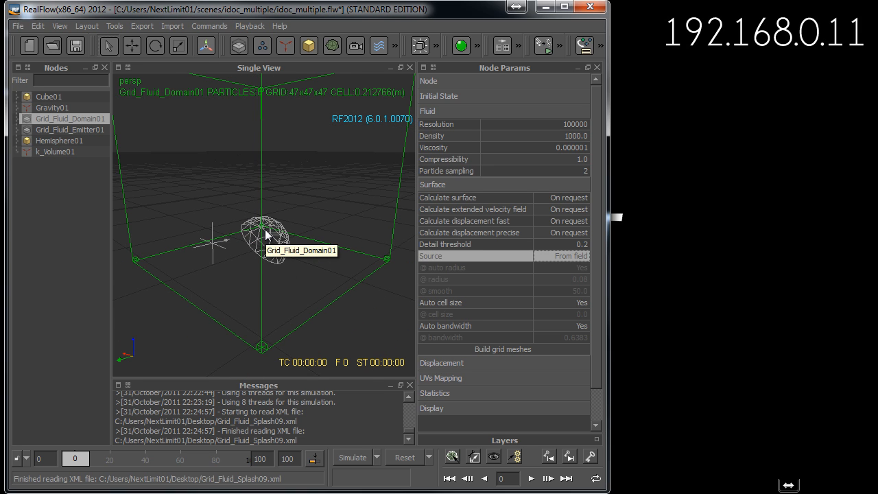
scroll(265, 235, "down", 2)
scroll(332, 201, "down", 1)
scroll(326, 219, "down", 1)
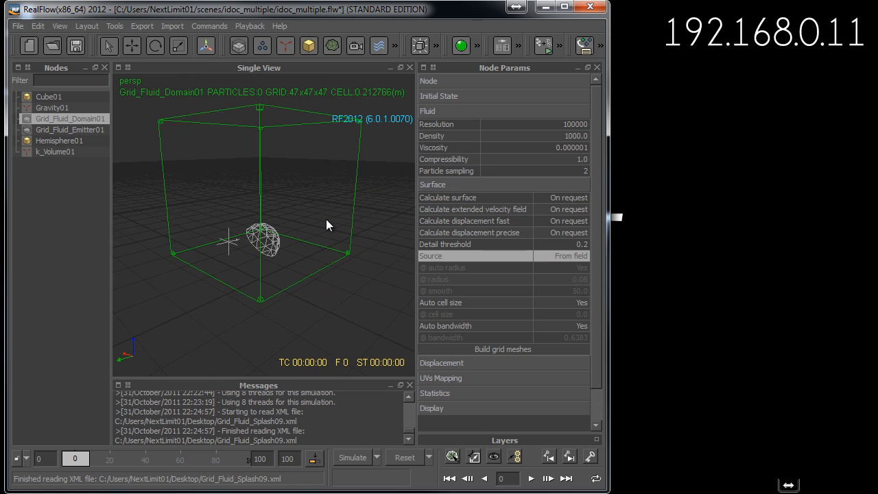
left_click_drag(314, 219, 284, 230, "alt")
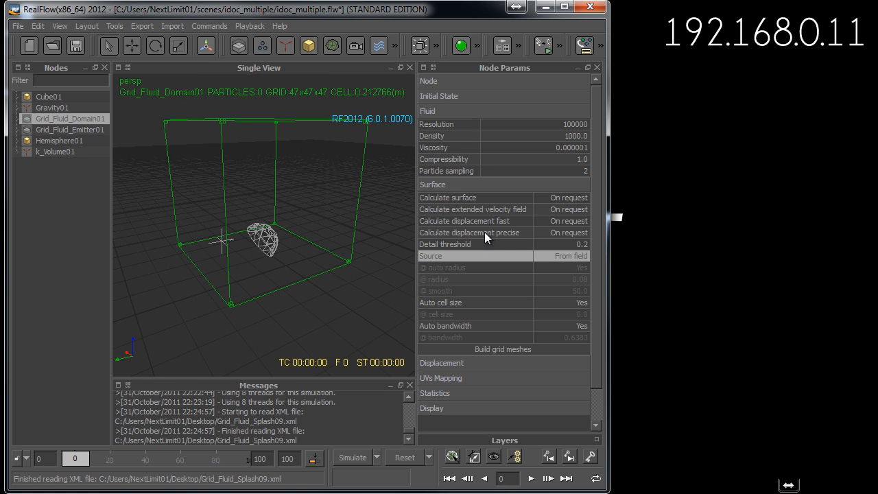
left_click(563, 255)
left_click(560, 267)
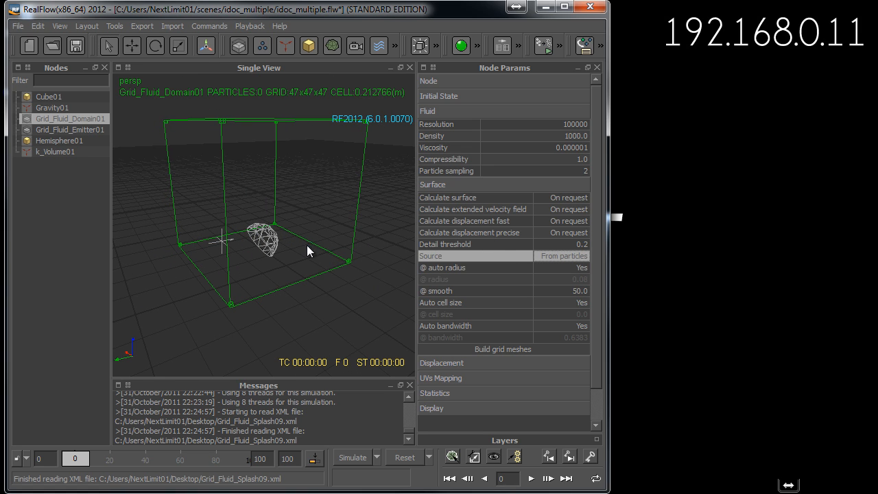
- Deselect the domain and examine the hemisphere and emitter in the viewport, from close up and at a distance
left_click(293, 268)
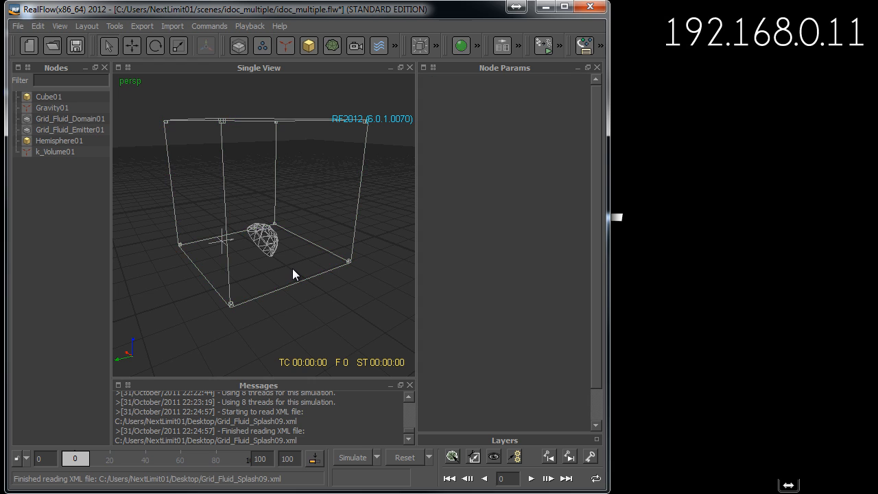
scroll(292, 269, "up", 6)
left_click_drag(285, 285, 336, 259, "alt")
scroll(336, 259, "up", 2)
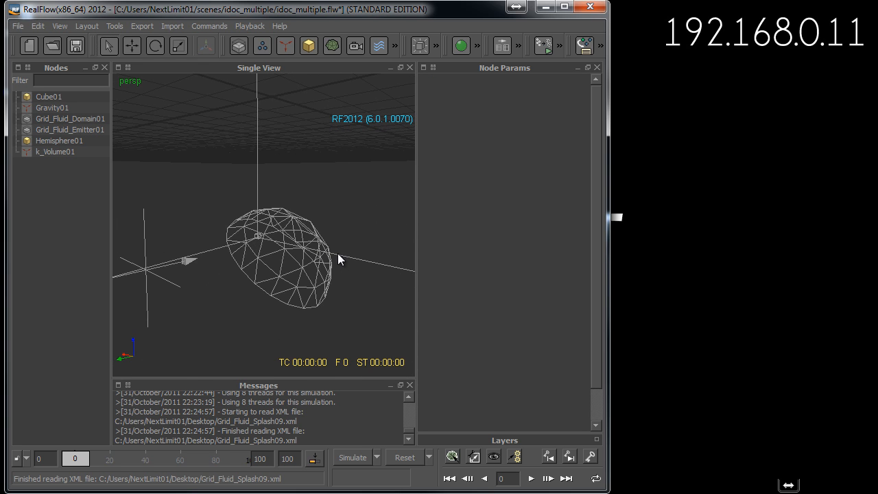
scroll(335, 260, "up", 3)
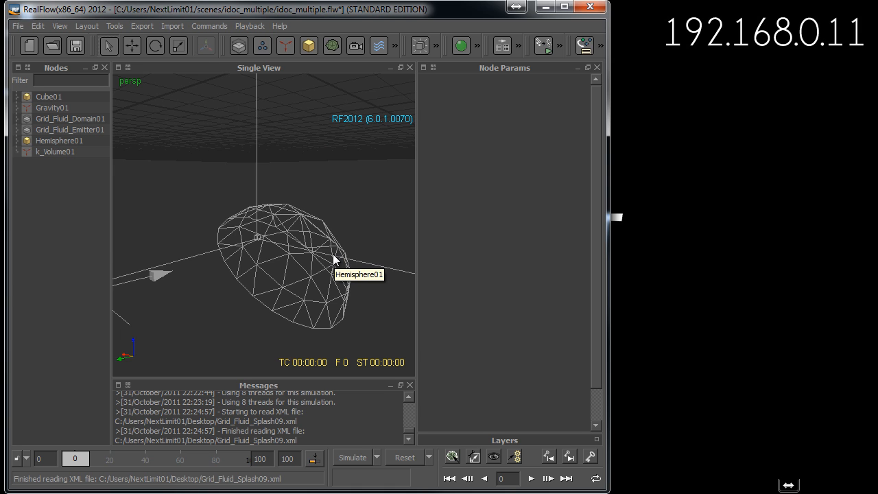
left_click_drag(335, 259, 323, 274, "alt")
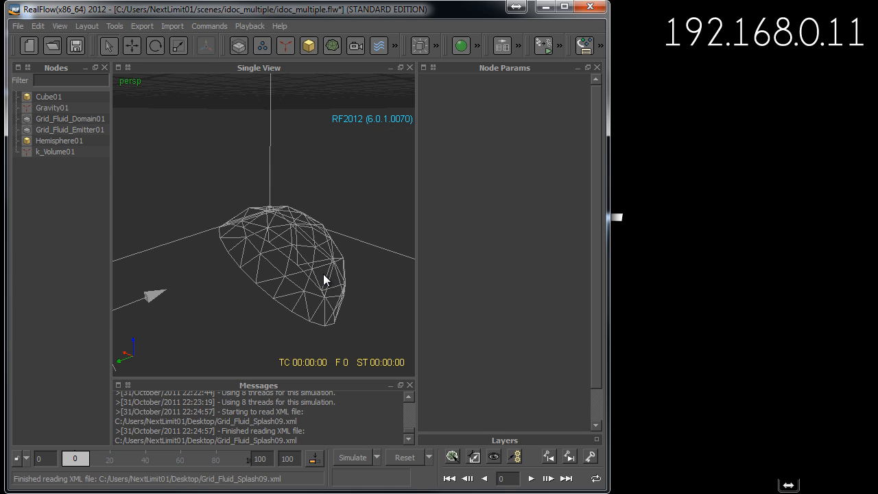
scroll(323, 271, "down", 2)
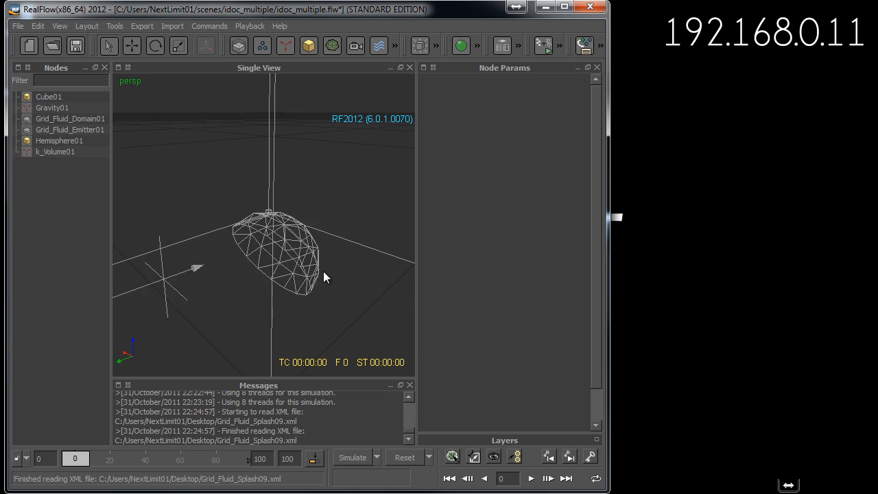
left_click_drag(323, 271, 215, 185, "alt")
- Set Calculate surface to Always for Grid_Fluid_Domain01
left_click(83, 119)
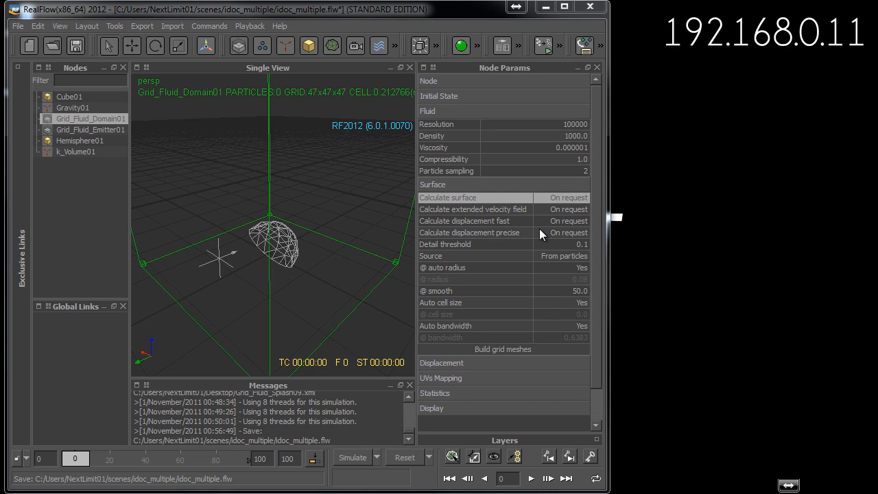
left_click(562, 196)
left_click(562, 196)
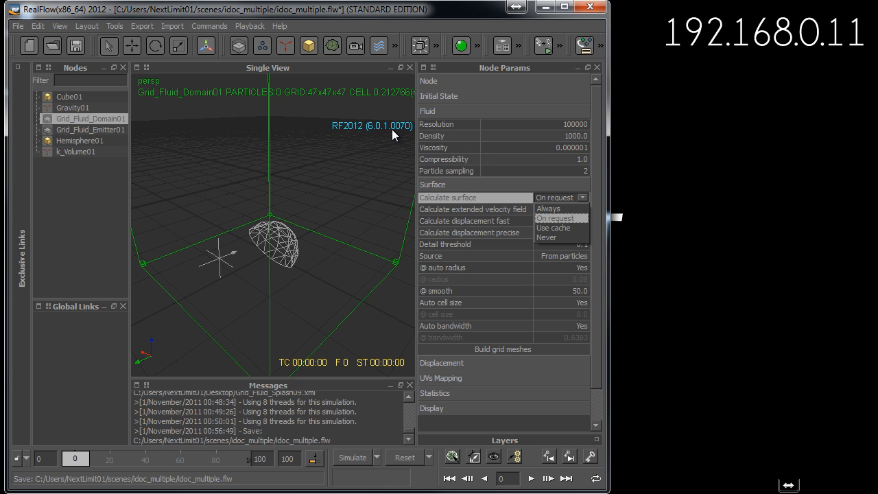
left_click(473, 201)
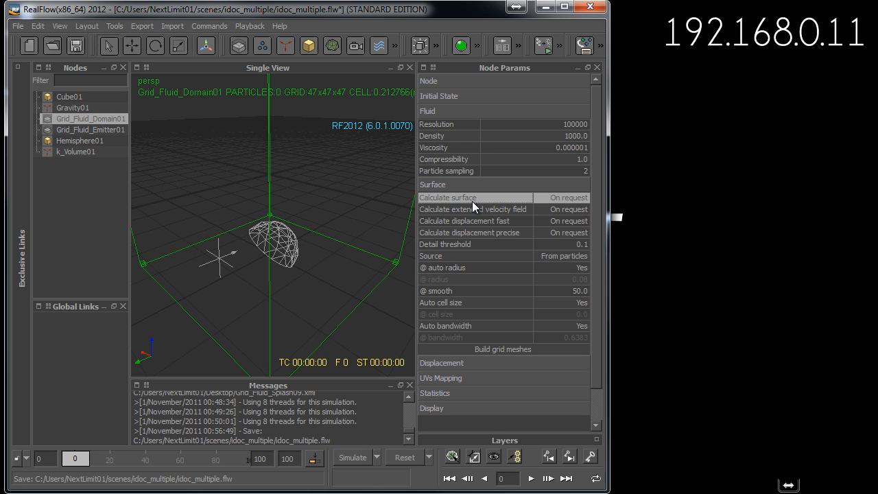
left_click(552, 199)
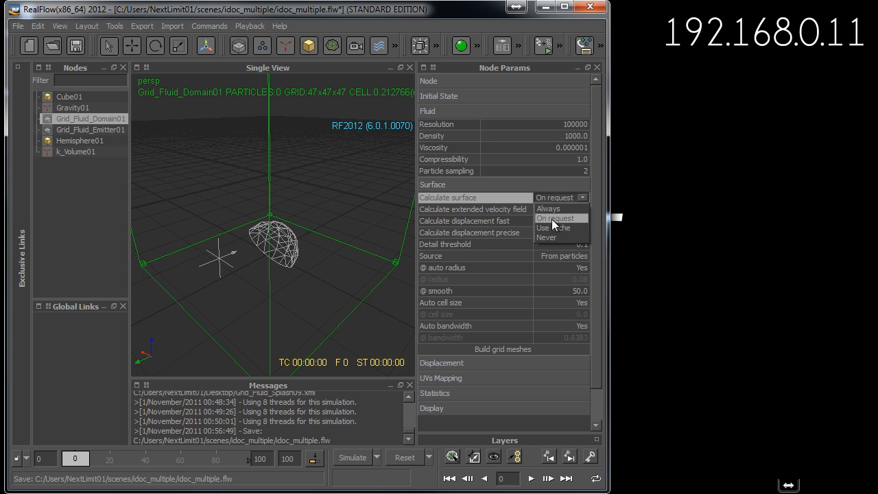
left_click(552, 208)
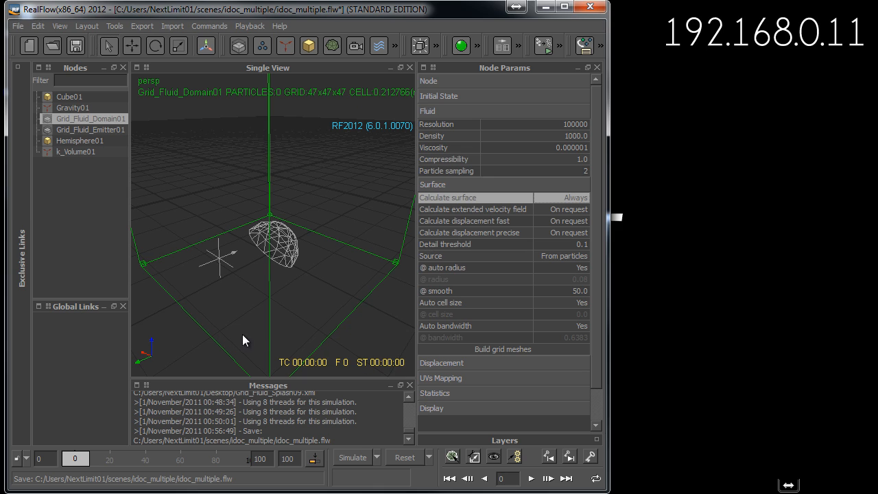
- Change the Calculate surface option of Grid_Fluid_Domain01 to Use cache
left_click(558, 199)
left_click(551, 236)
left_click(535, 199)
left_click(572, 198)
left_click(561, 228)
- Set the domain's Calculate extended velocity field, Calculate displacement fast and Calculate displacement precise options to Never
double_click(561, 210)
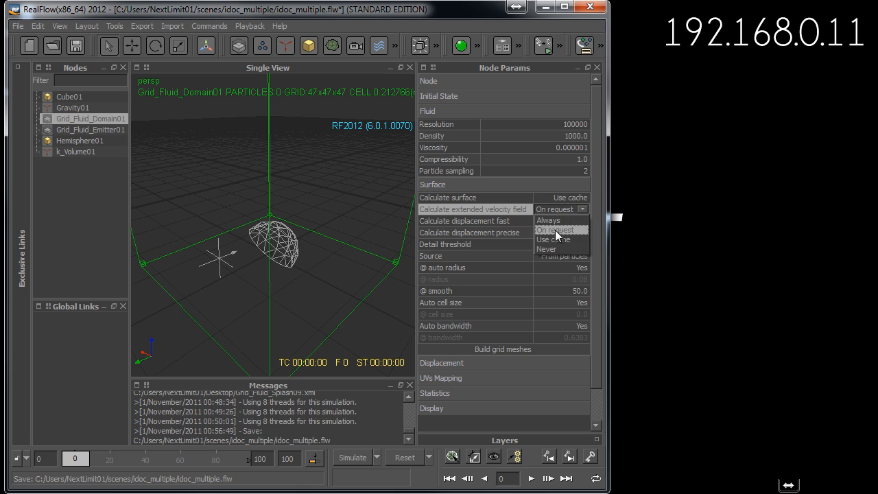
left_click(551, 251)
left_click(570, 211)
left_click(563, 222)
double_click(564, 223)
left_click(556, 256)
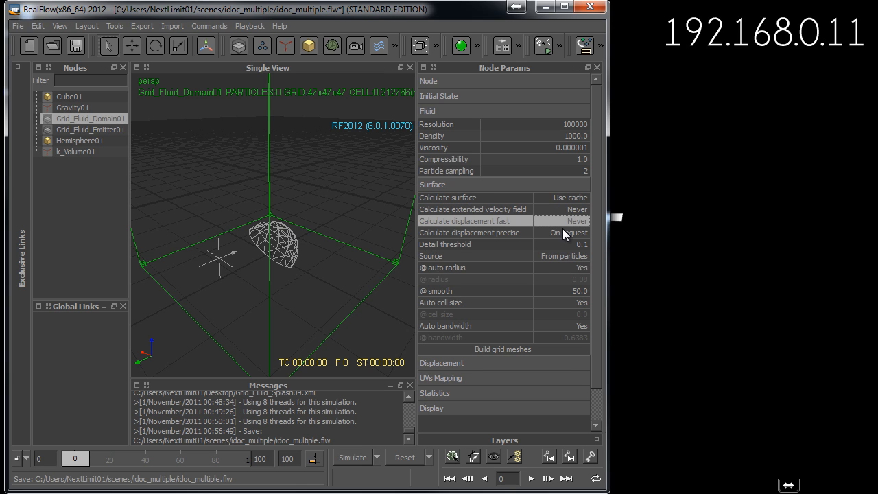
double_click(562, 233)
left_click(554, 271)
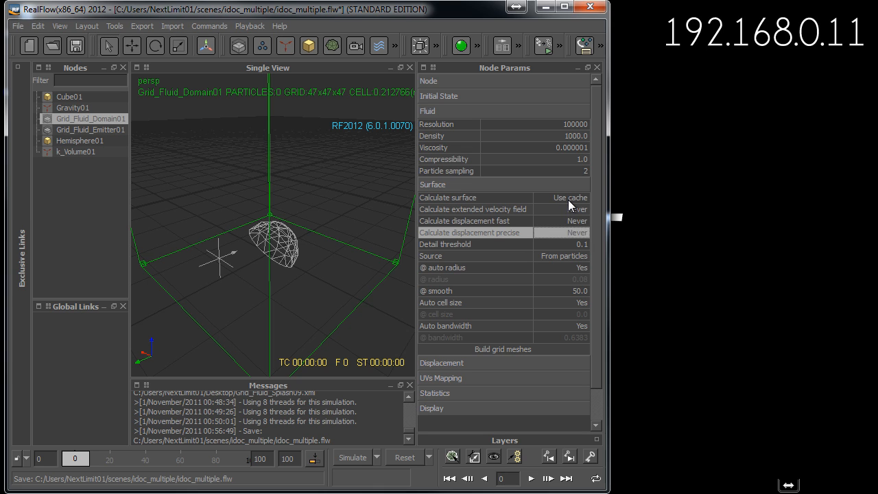
- Try Always for the domain's Calculate surface option, and set it to On request
double_click(568, 198)
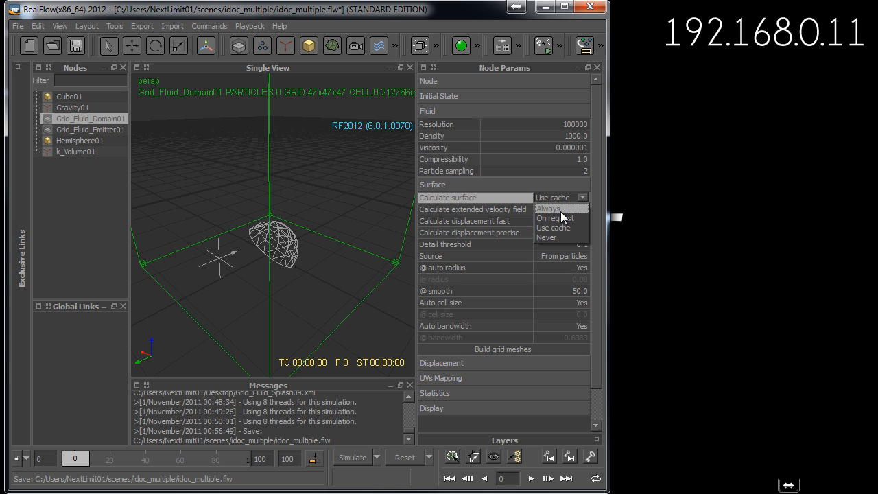
left_click(561, 207)
left_click(569, 198)
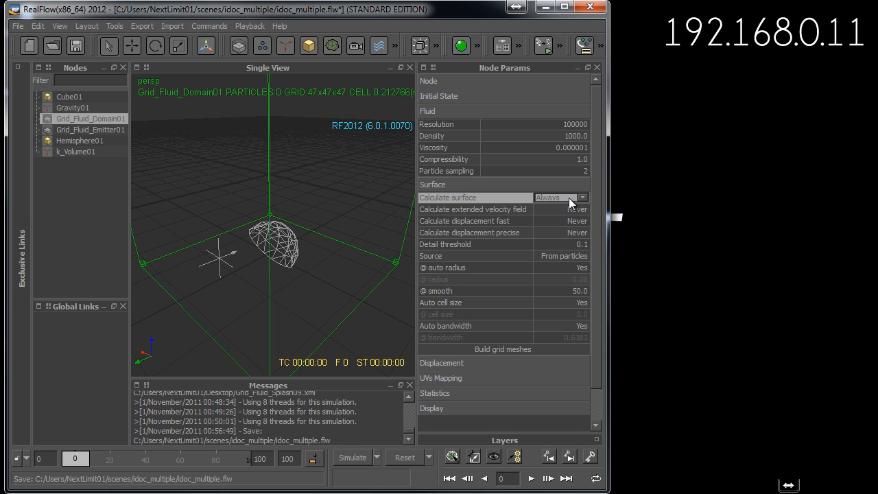
left_click(559, 212)
- Open the project folder, locate the velocity_field and distance_field folders, and return to the RealFlow window
left_click(18, 26)
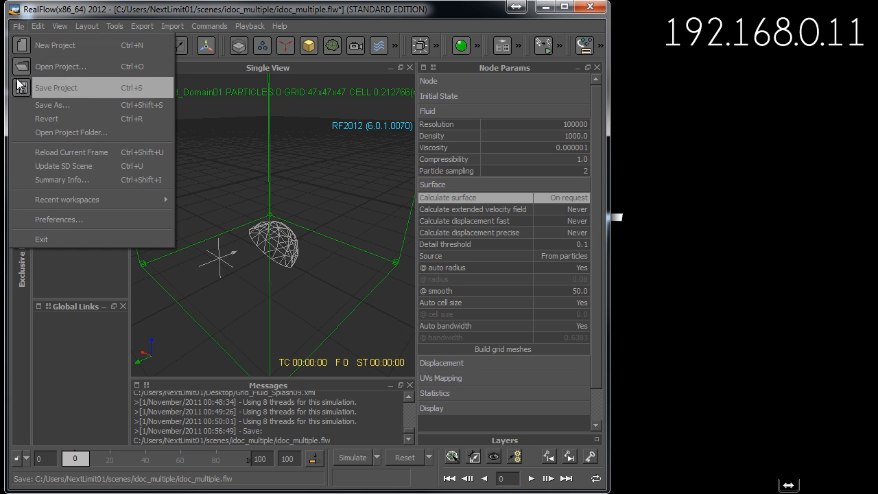
left_click(43, 136)
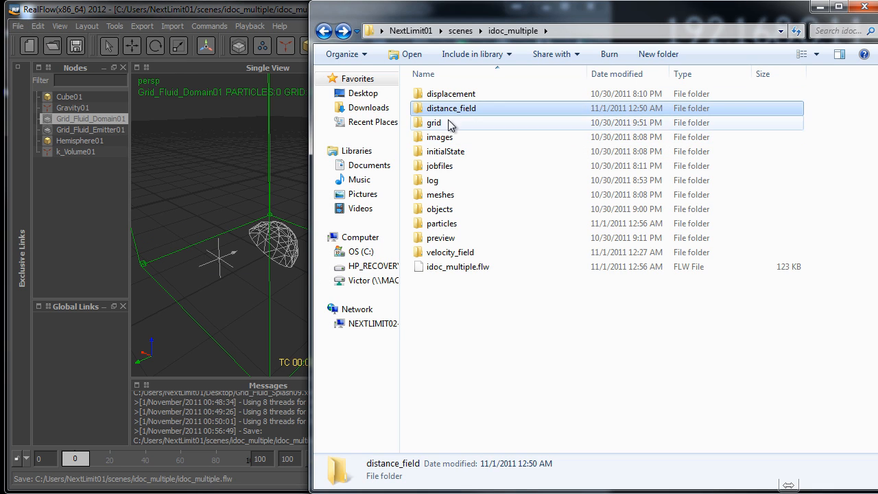
left_click(451, 254)
left_click(446, 109, "ctrl")
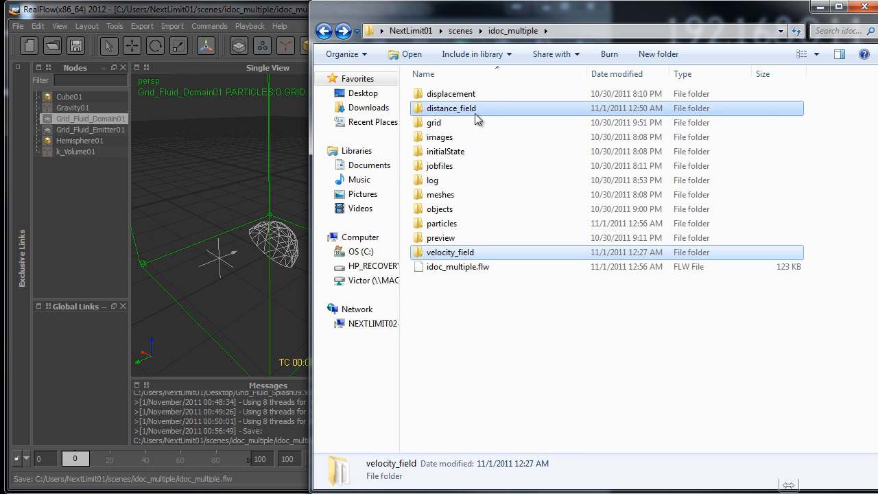
left_click(287, 29)
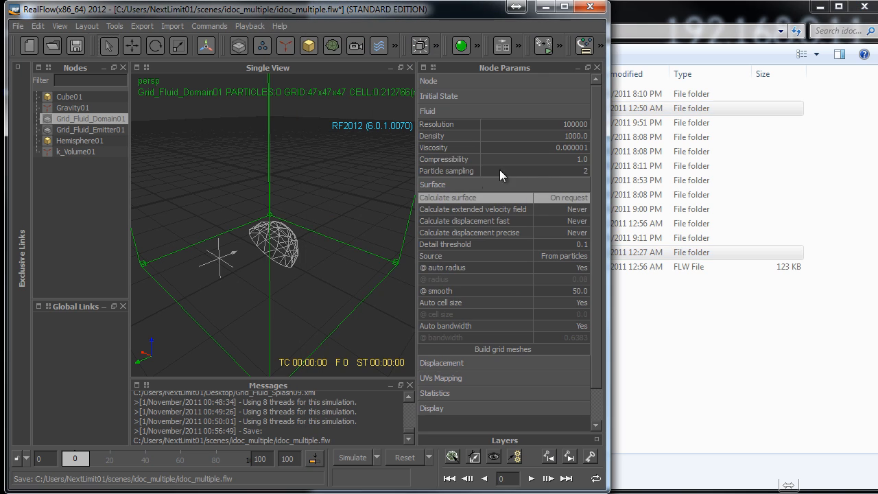
- Check the contents of the project's distance_field folder and bring the RealFlow scene back to the front
left_click(643, 30)
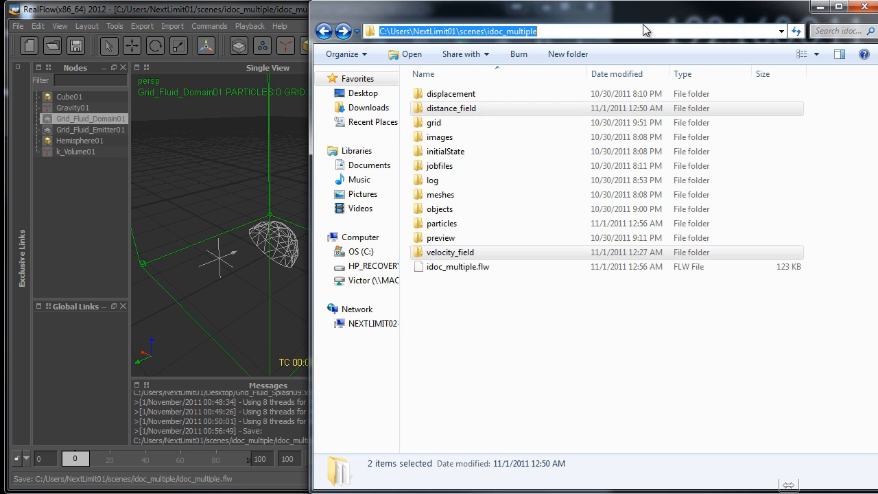
left_click(460, 111)
double_click(450, 114)
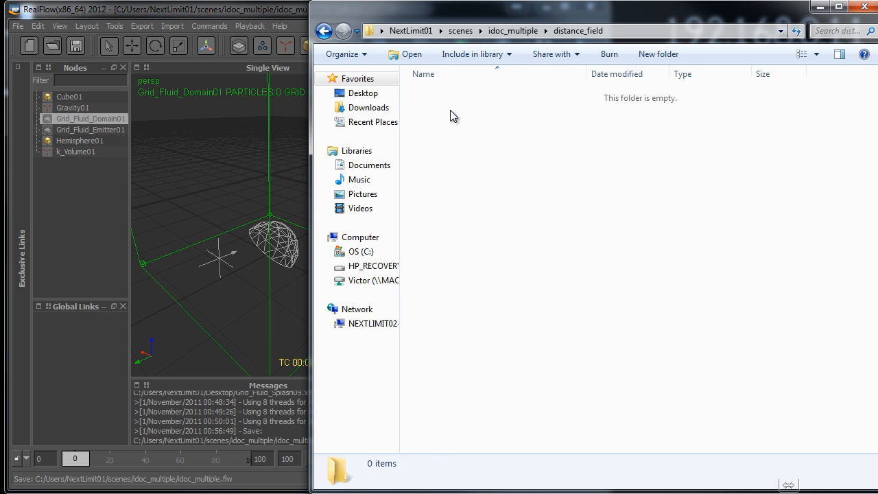
left_click(257, 16)
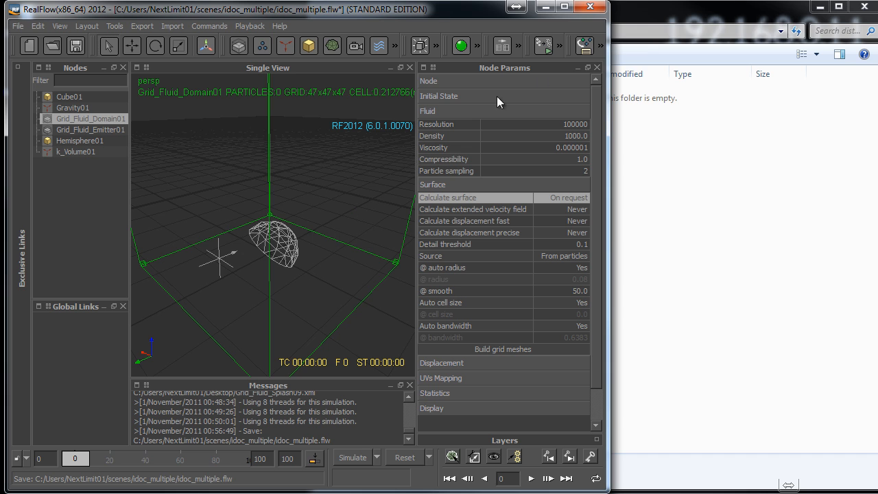
- Simulate the scene without a splash emitter, inspect the files written to the distance_field folder, and return to the RealFlow window
left_click(357, 458)
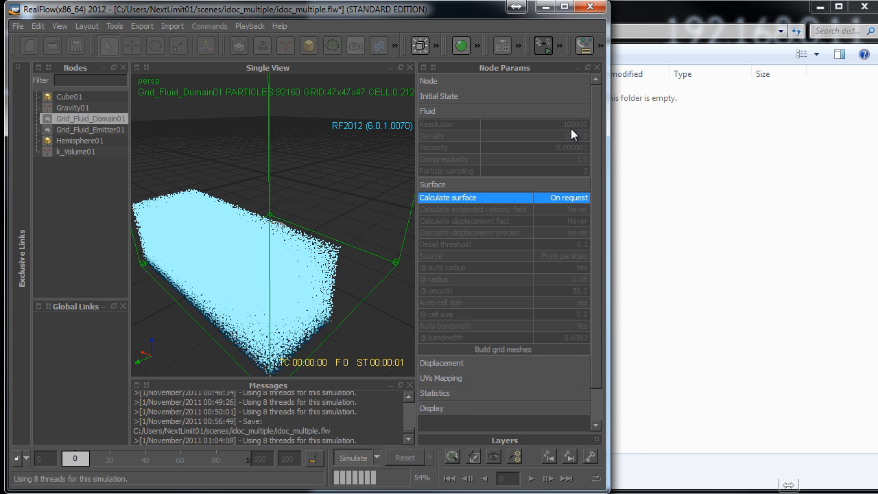
left_click(637, 32)
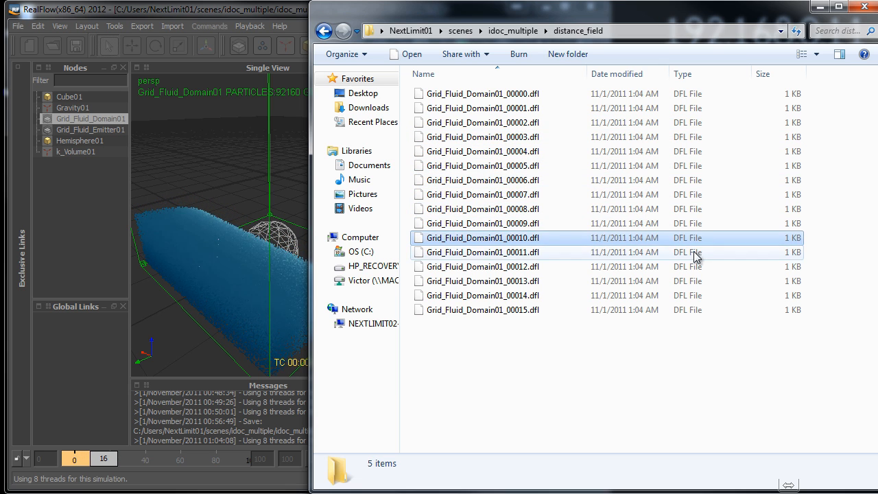
left_click(695, 281)
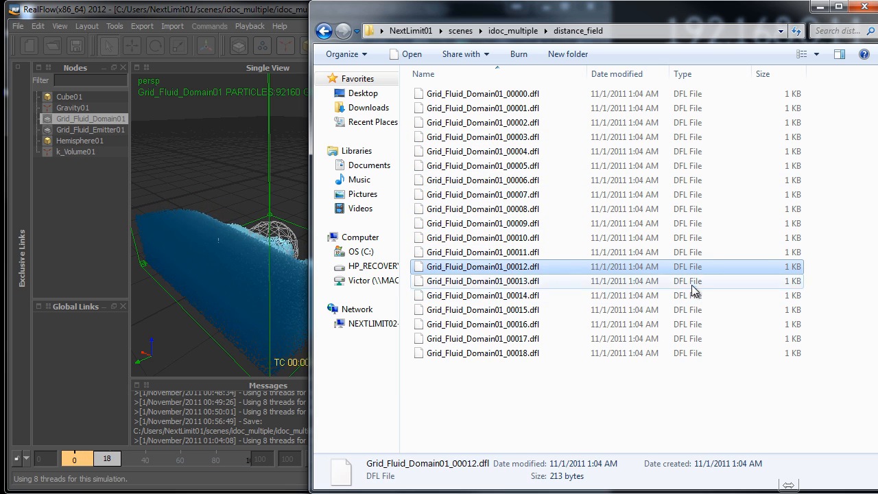
left_click(293, 15)
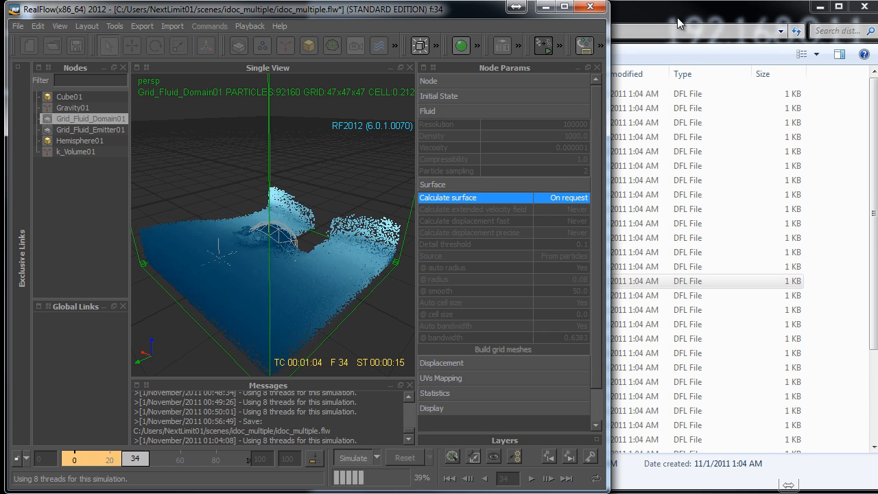
- Stop the simulation and reset its data, and bring the Grid_Fluid_Splash09 node back into the scene
left_click(353, 458)
left_click(403, 458)
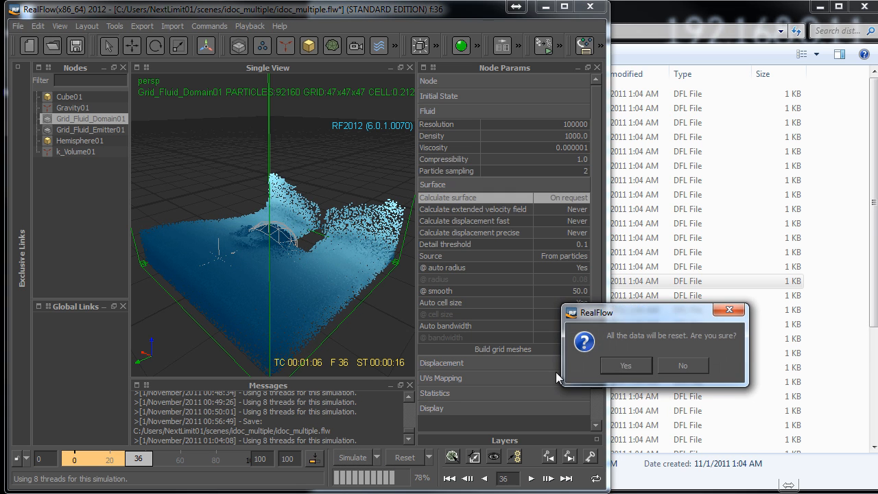
left_click(621, 363)
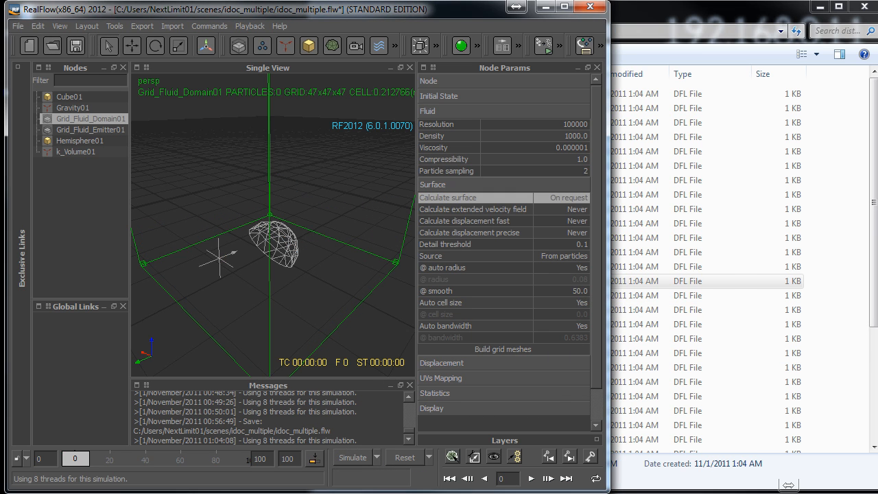
left_click_drag(341, 291, 323, 292)
left_click(314, 220)
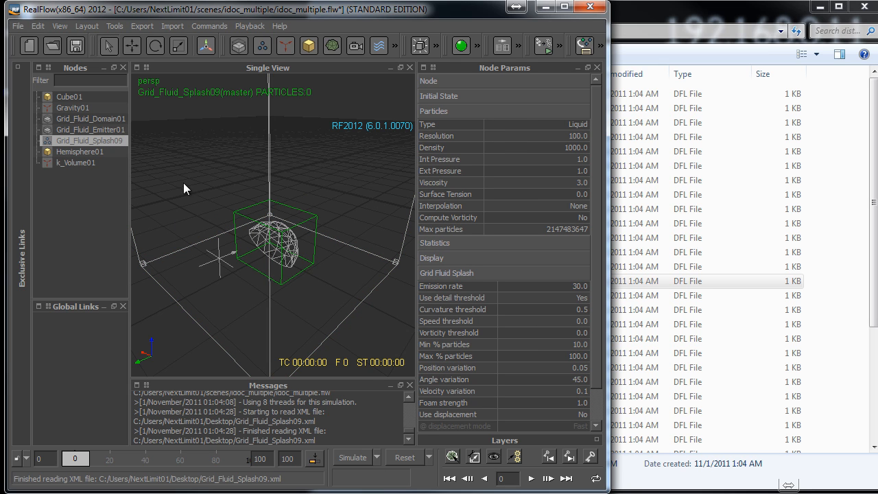
- Delete all the DFL files from the distance_field folder and bring the RealFlow window back to the front
left_click(655, 135)
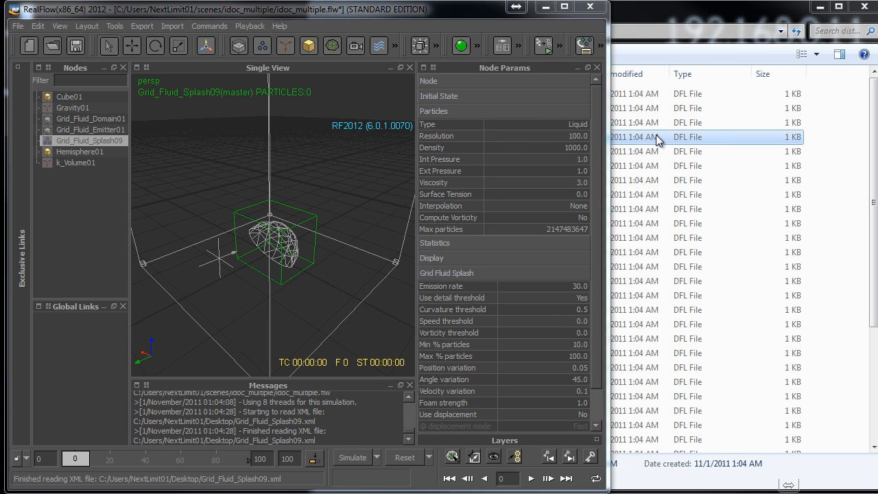
key("ctrl+a")
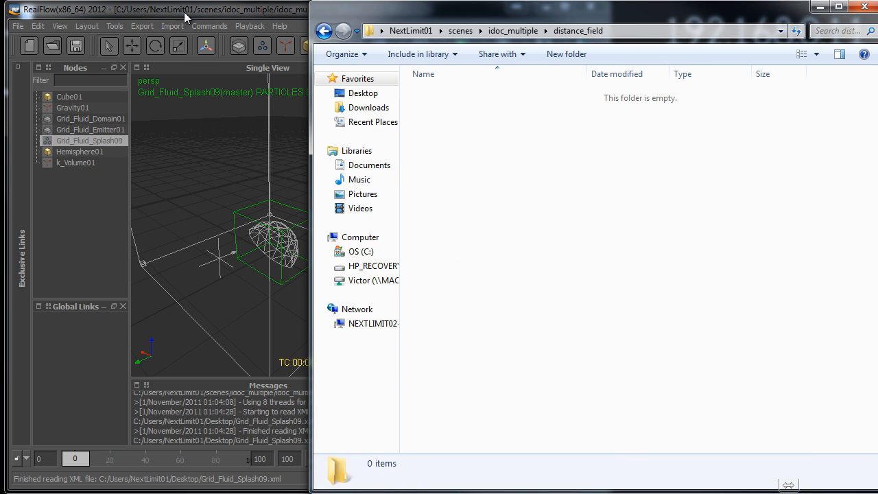
left_click(219, 9)
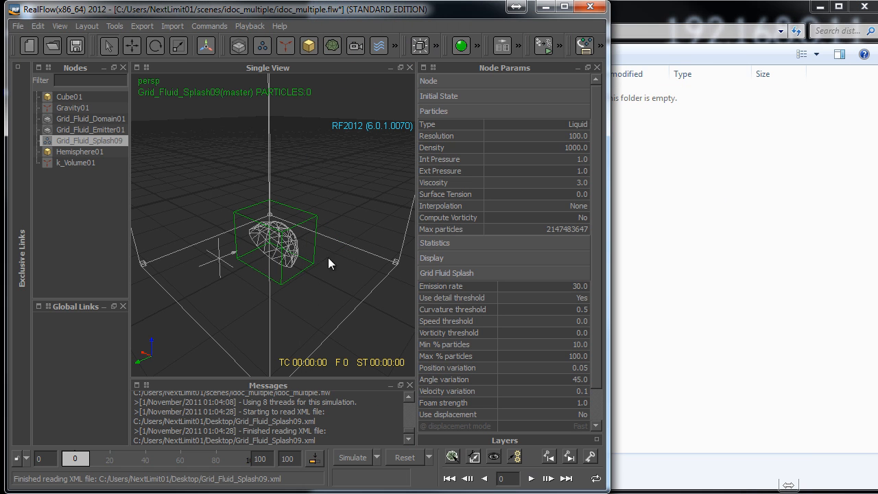
- Simulate the scene with Grid_Fluid_Splash09 included and check the sizes of the first DFL files in the distance_field folder
left_click(110, 119)
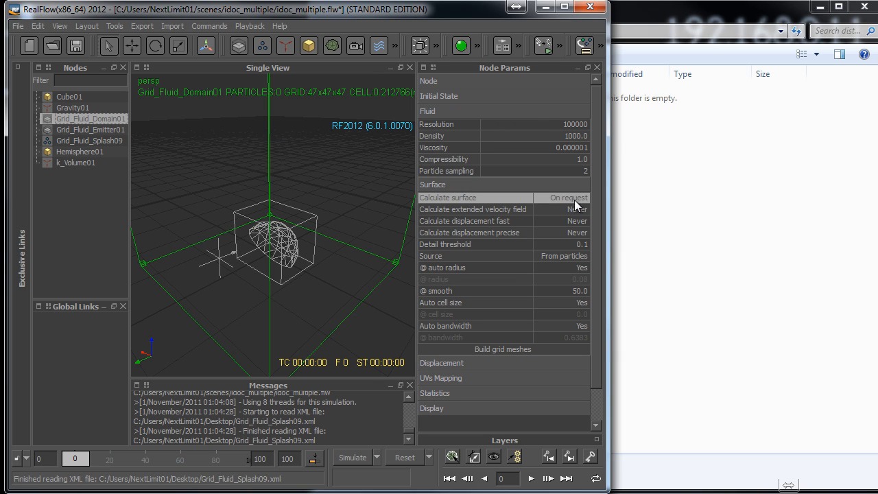
left_click(313, 219)
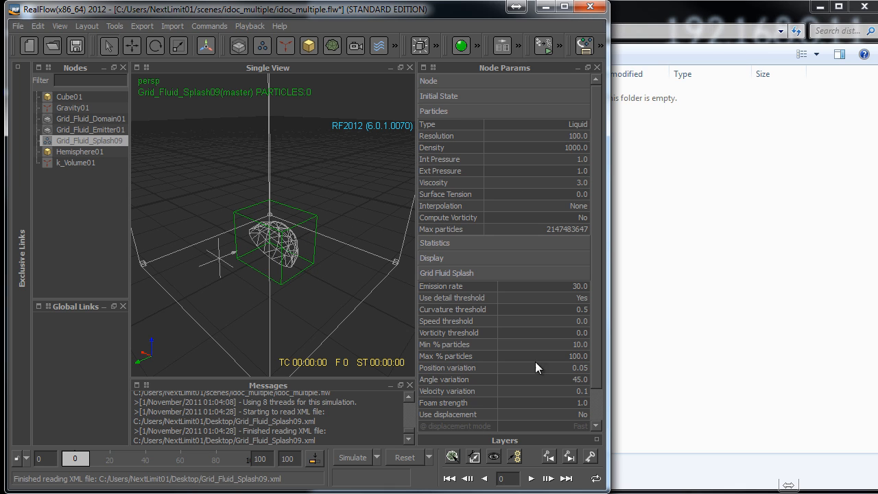
left_click(369, 455)
left_click(665, 91)
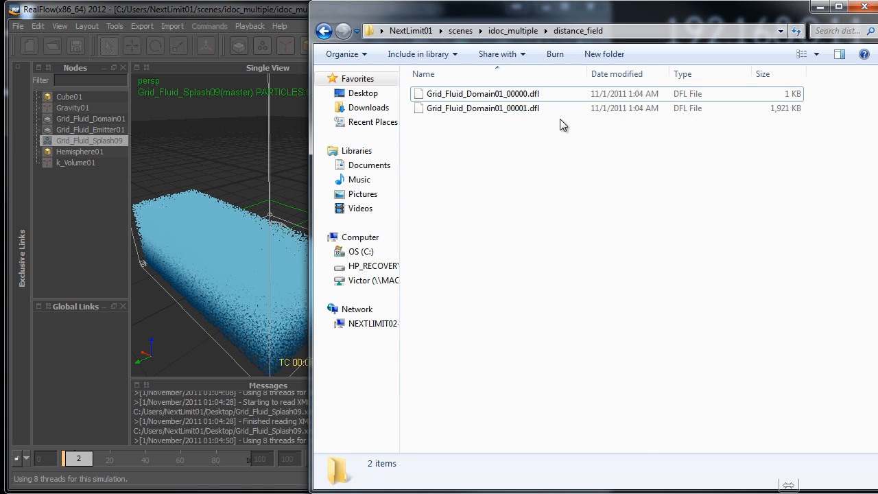
left_click(532, 109)
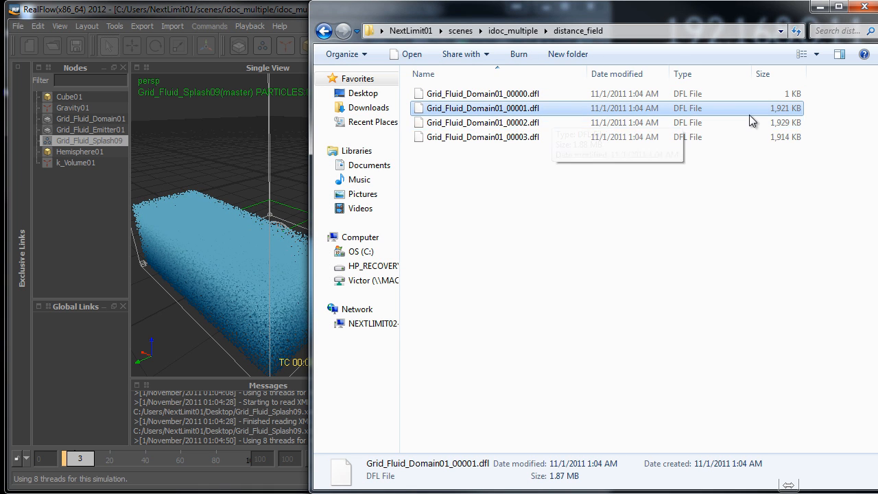
left_click(638, 137)
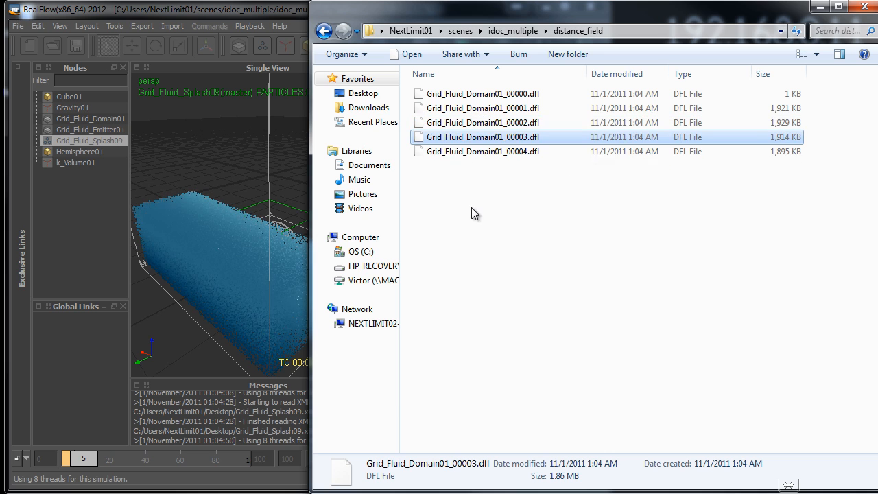
- Return to the RealFlow viewport and examine the splash particles around the hemisphere up close while the simulation runs
left_click(264, 10)
scroll(361, 258, "up", 5)
left_click_drag(361, 258, 340, 236, "alt")
scroll(289, 290, "up", 3)
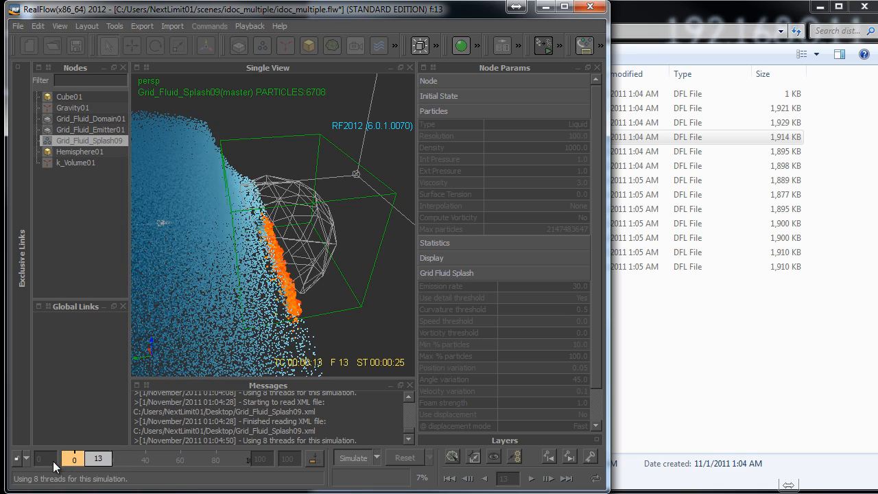
- Compare the sizes of Grid_Fluid_Domain01_00004.dfl through Grid_Fluid_Domain01_00012.dfl in the distance_field folder
left_click(669, 17)
left_click(514, 151)
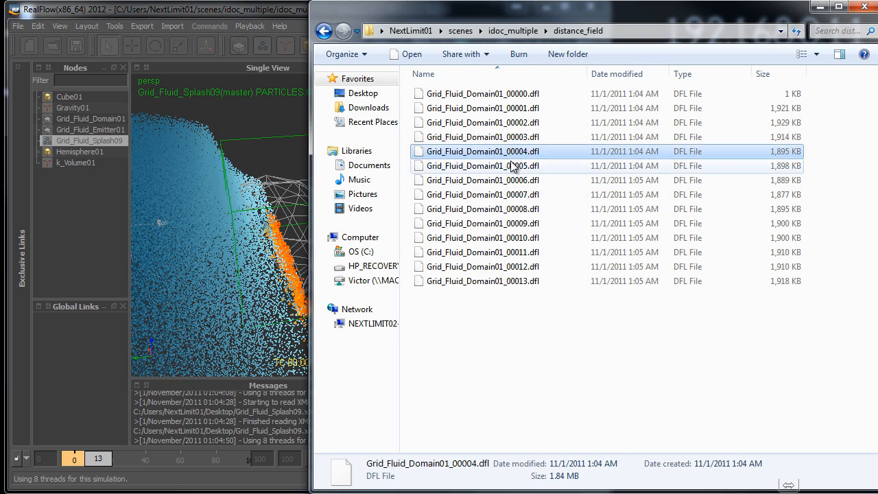
left_click(514, 165)
left_click(512, 180)
left_click(509, 196)
left_click(508, 210)
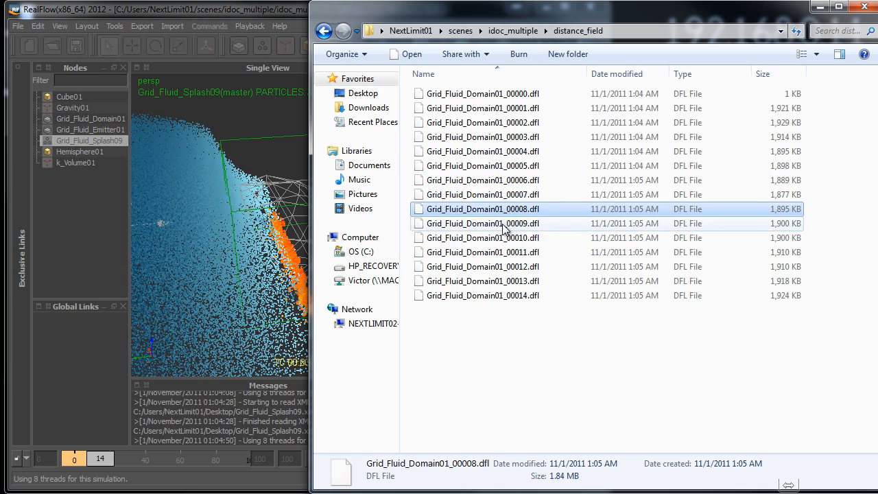
left_click(503, 225)
left_click(504, 239)
left_click(501, 253)
left_click(499, 267)
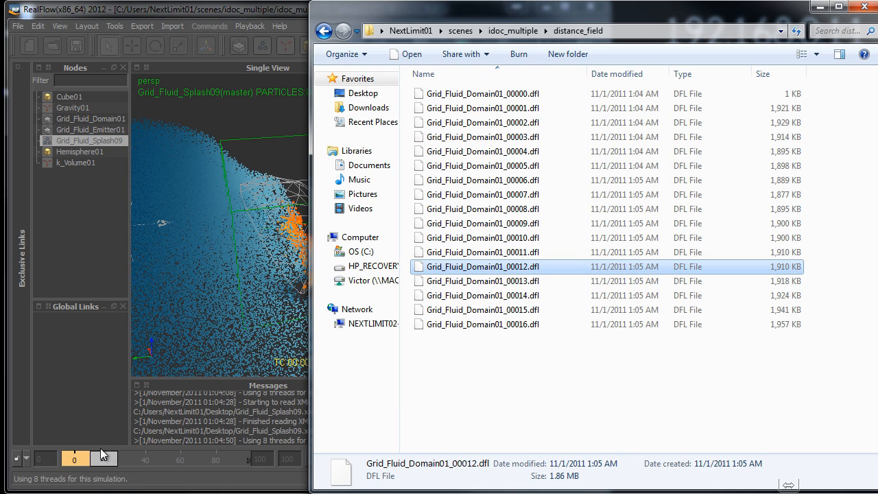
- Compare the splash particles in the RealFlow viewport with the early distance field files, and return to the RealFlow window
left_click(276, 13)
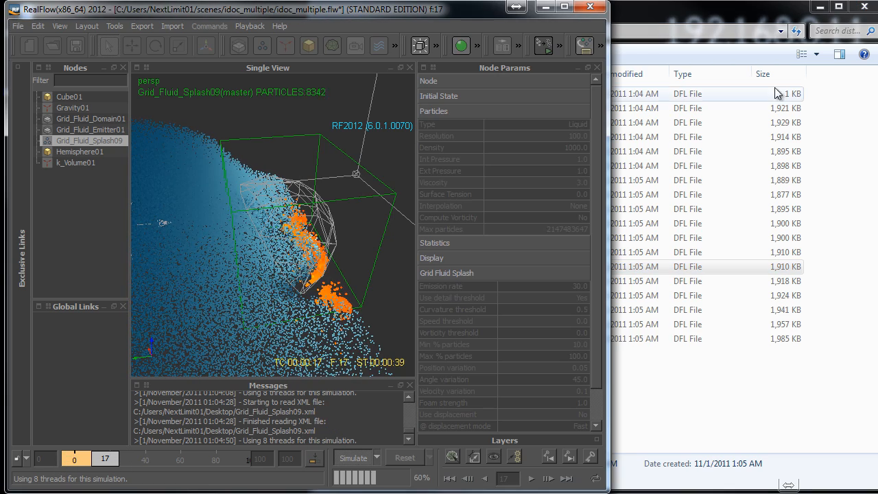
left_click(712, 18)
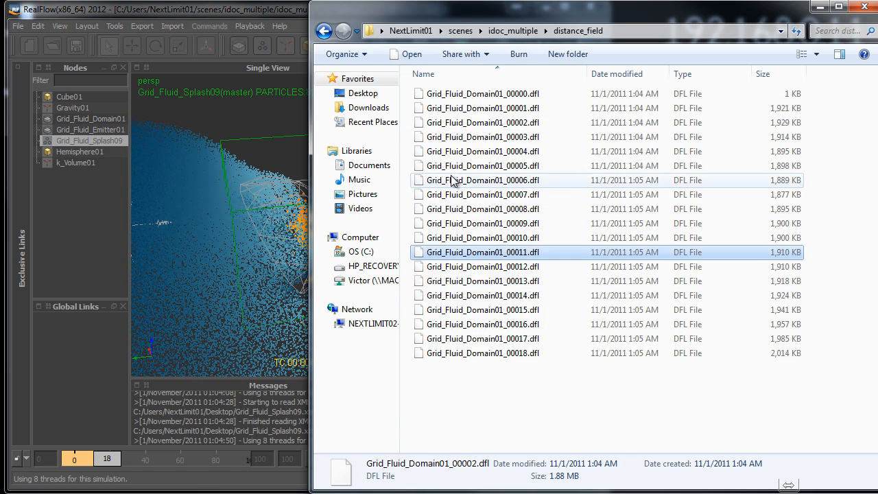
left_click(456, 109)
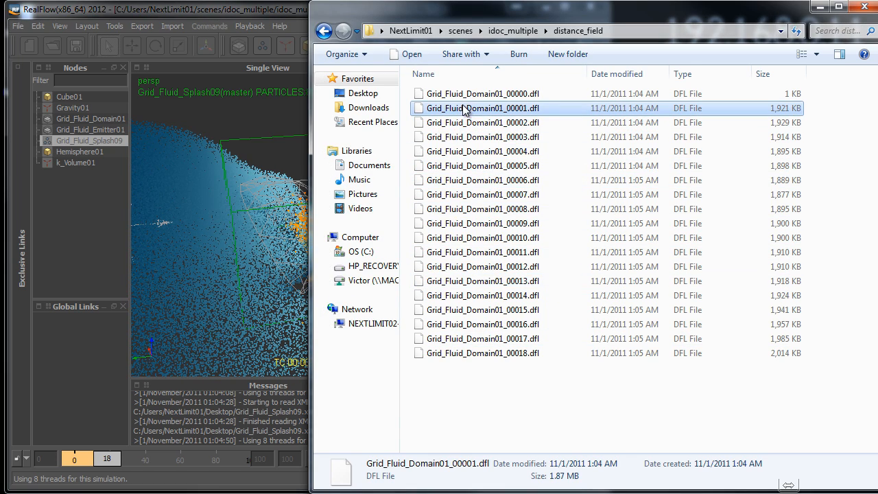
left_click(288, 14)
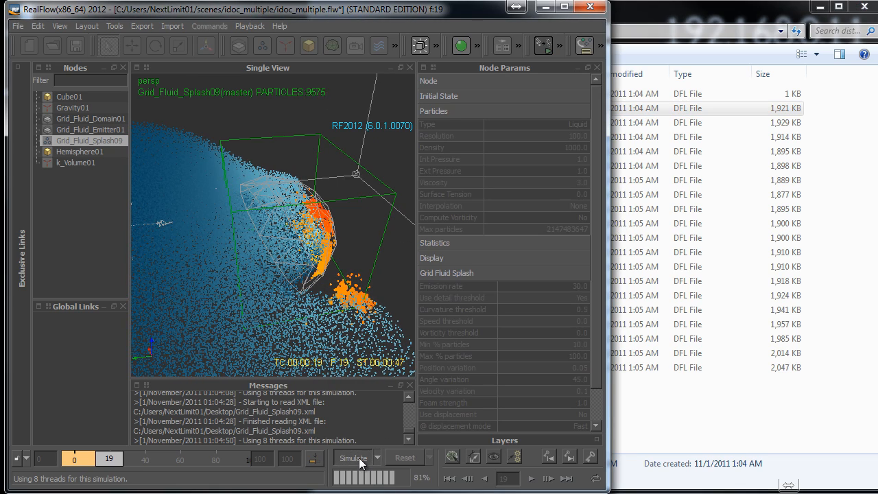
- Stop the splash simulation and reset all its data
left_click(359, 458)
left_click(399, 457)
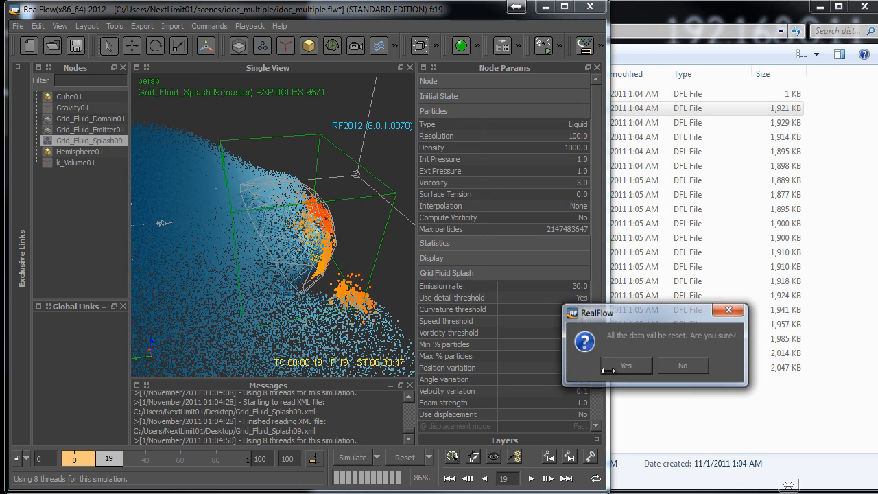
left_click(659, 387)
- Permanently delete every generated DFL file from the distance_field folder
left_click(590, 324)
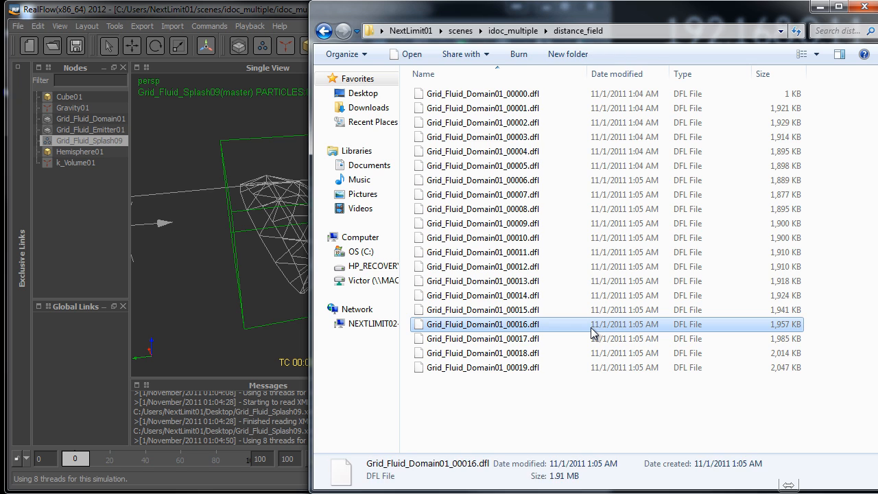
key("ctrl+a")
key("shift+Delete")
key("Return")
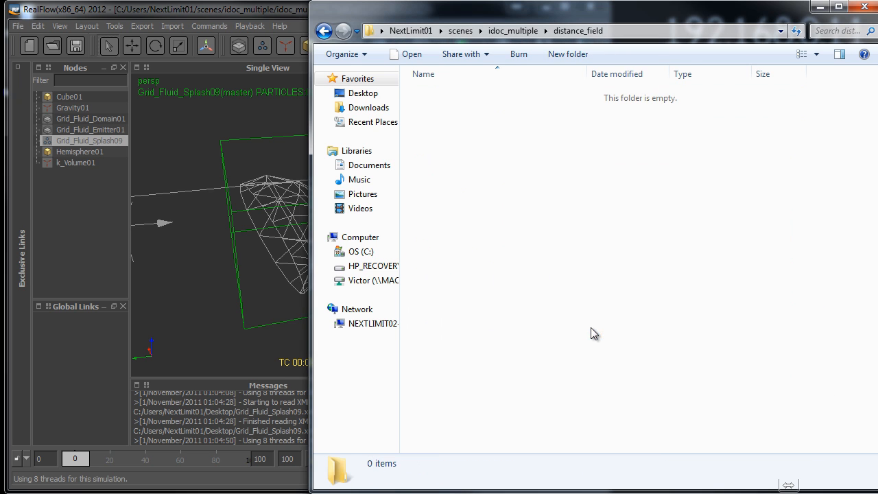
- Return to RealFlow and delete the Grid_Fluid_Splash09 emitter around the hemisphere from the scene
left_click(243, 16)
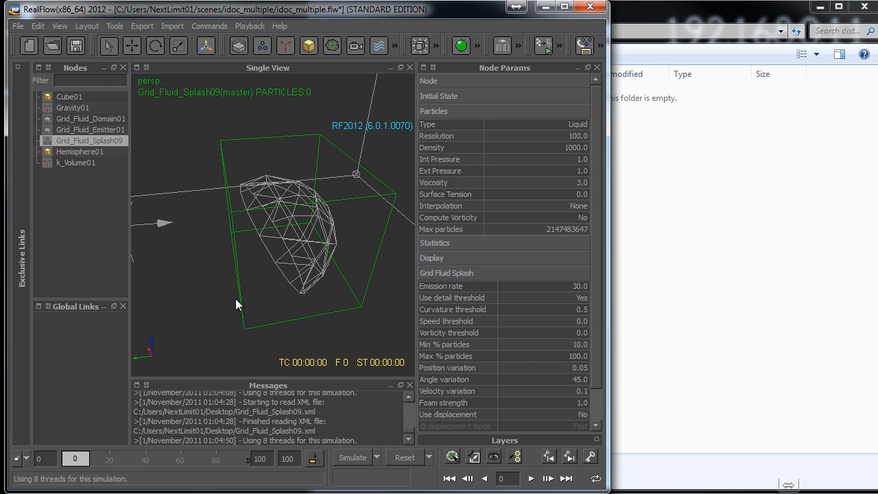
left_click_drag(235, 299, 268, 292, "alt")
left_click(256, 285)
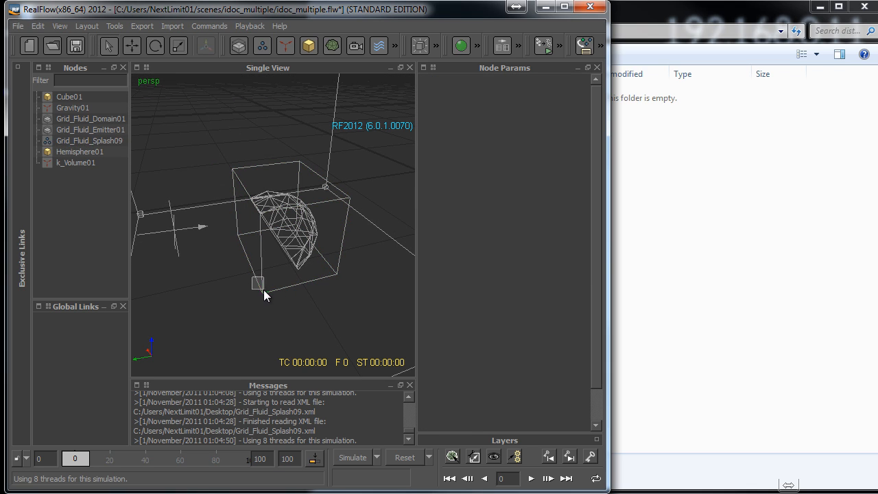
left_click(264, 290)
key("Delete")
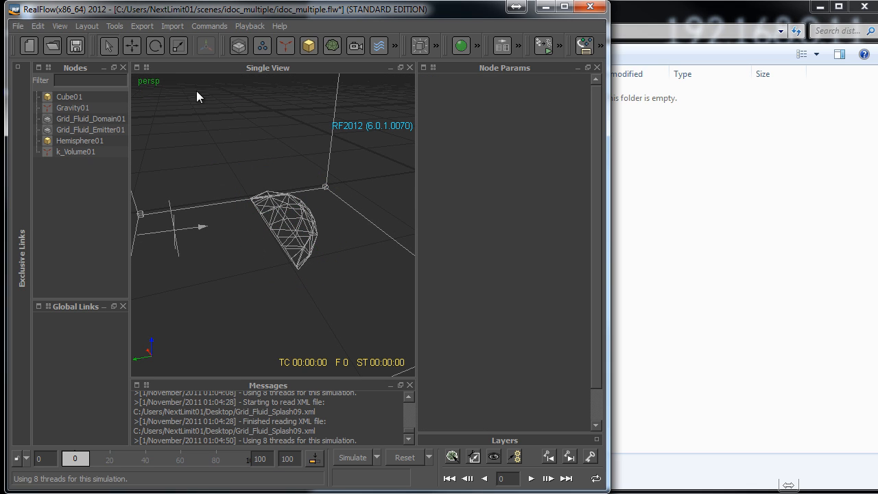
- Set the Calculate surface option of Grid_Fluid_Domain01 to Always
left_click(95, 120)
left_click(582, 199)
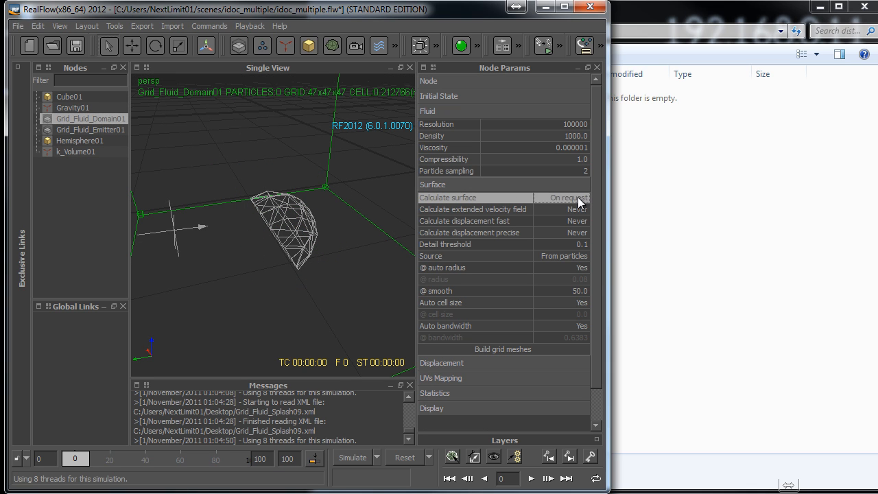
left_click(569, 210)
scroll(314, 215, "down", 3)
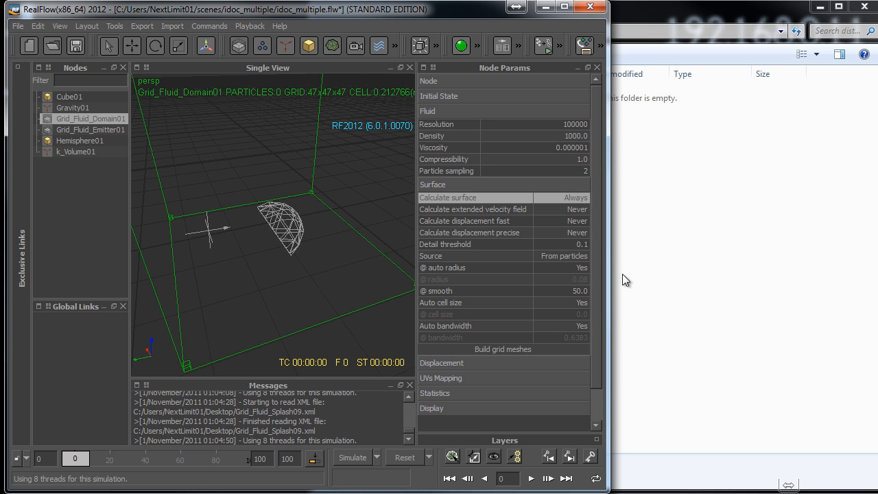
- Simulate the scene without the splash emitter and check the sizes of the new DFL files in the distance_field folder
left_click(299, 268)
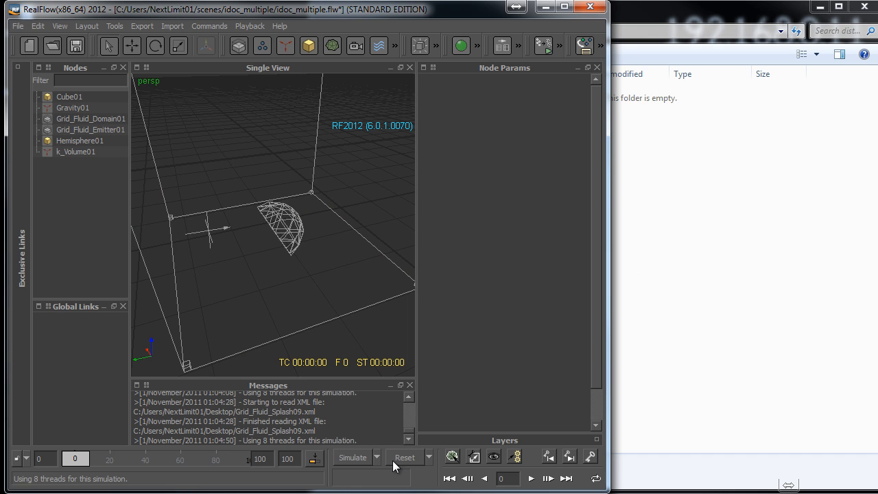
left_click(357, 456)
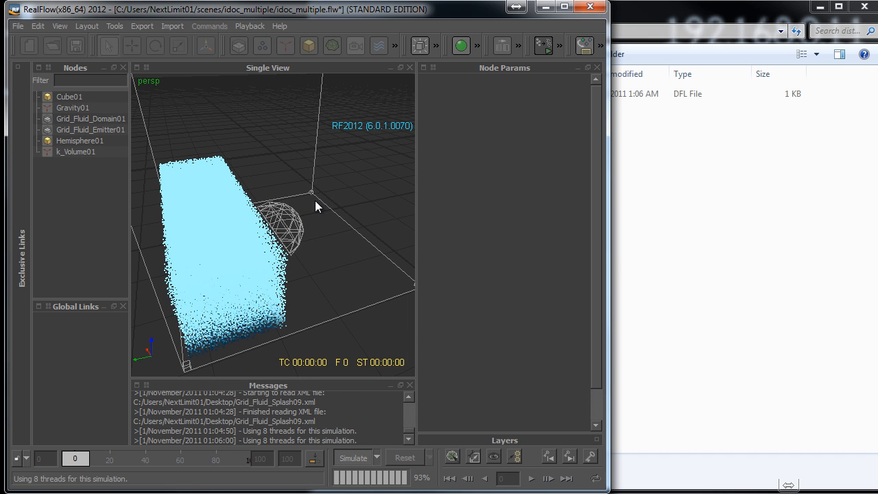
scroll(339, 247, "up", 3)
left_click(627, 167)
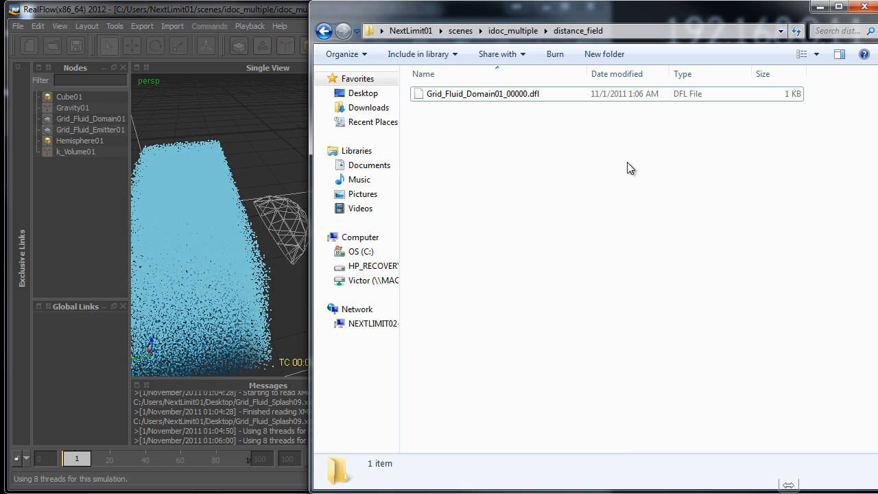
left_click(478, 108)
left_click(478, 122)
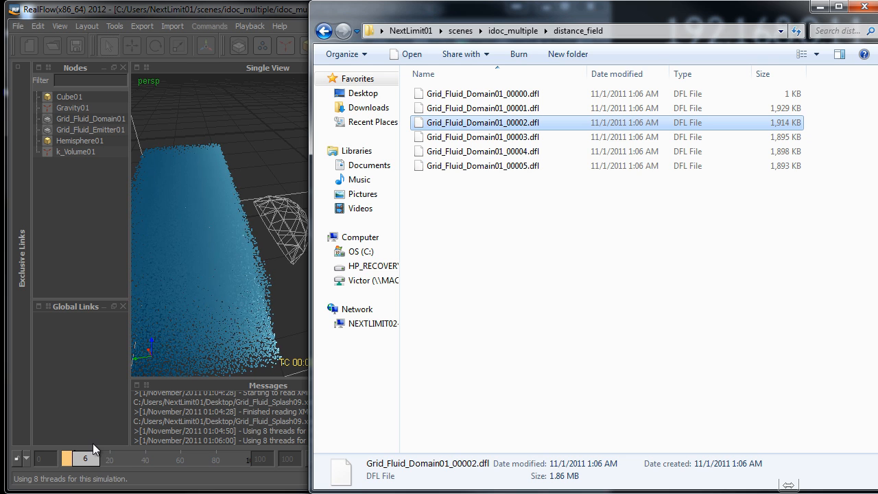
- Check the sizes of Grid_Fluid_Domain01_00003.dfl to Grid_Fluid_Domain01_00006.dfl in the distance_field folder
left_click(494, 137)
left_click(505, 153)
left_click(505, 166)
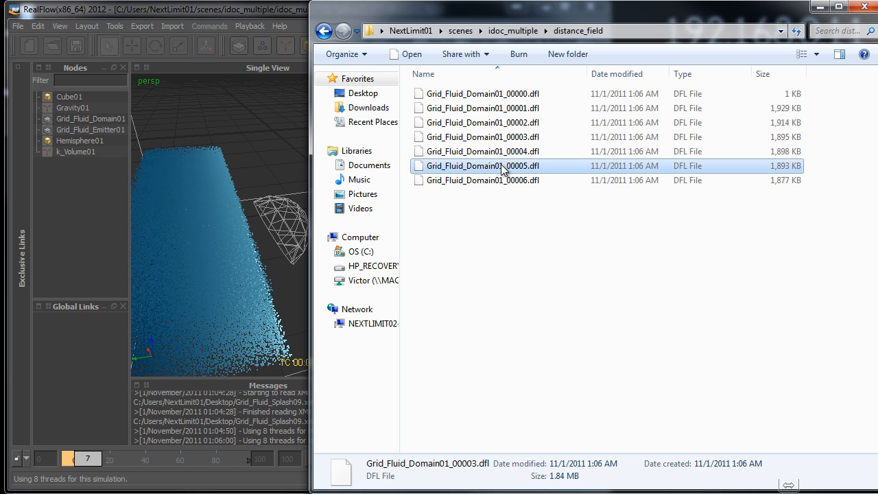
left_click(505, 180)
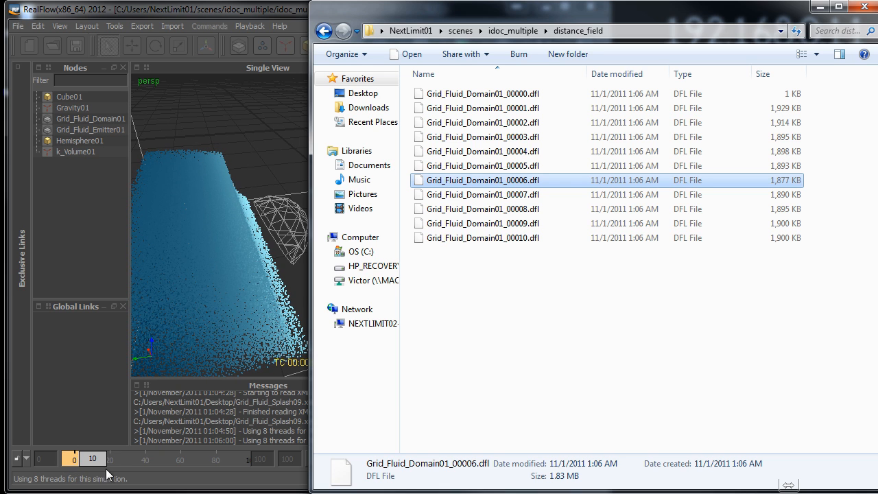
- Return to RealFlow, stop the running simulation and reset all of its data
left_click(259, 20)
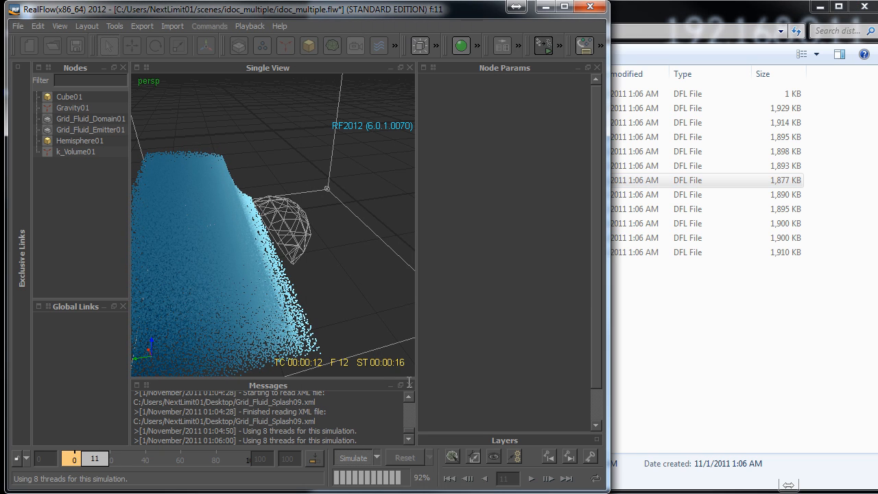
left_click(402, 457)
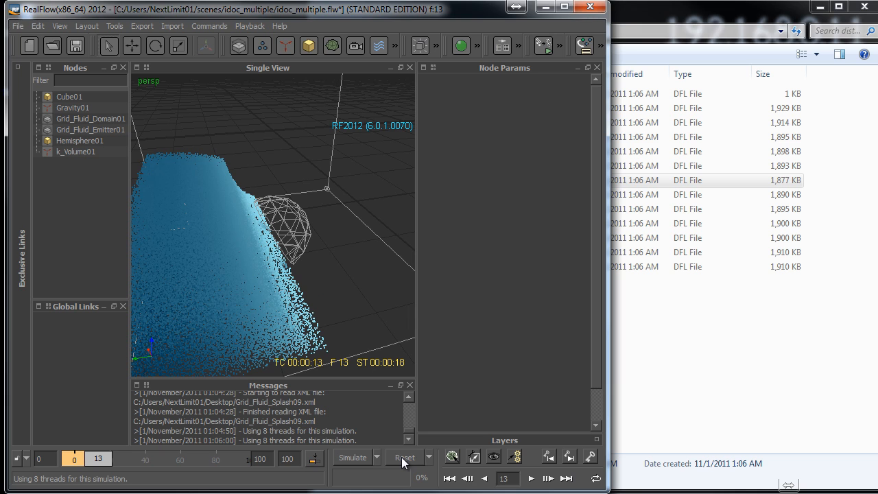
left_click(625, 364)
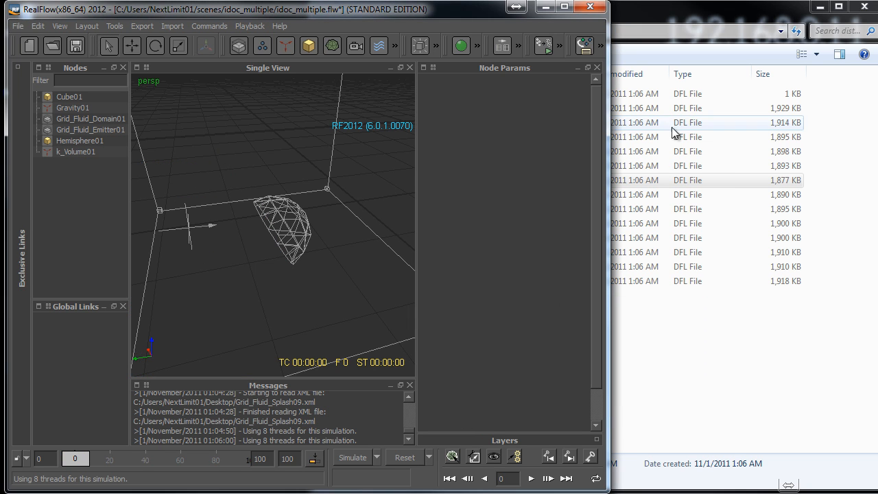
- Permanently delete all Grid_Fluid_Domain01 DFL files from the distance_field folder
left_click(696, 280)
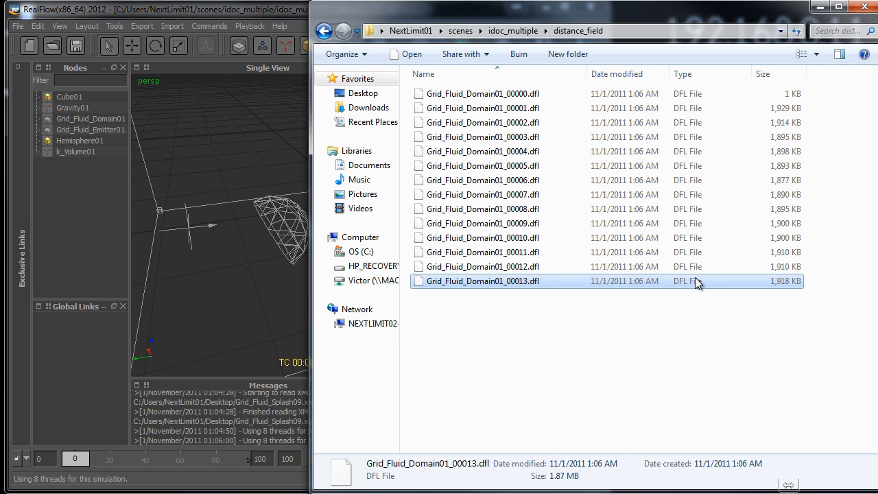
key("ctrl+a")
key("shift+Delete")
key("Return")
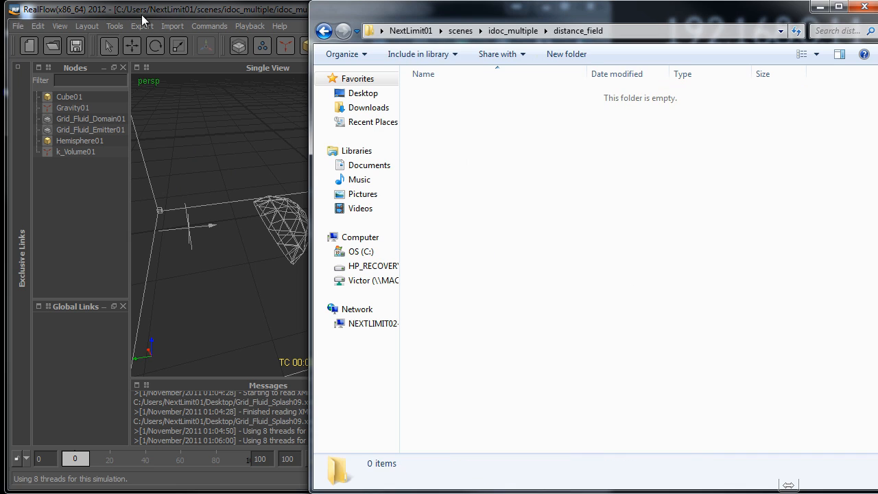
- Return to RealFlow and set the Calculate surface option of Grid_Fluid_Domain01 to Never
left_click(223, 13)
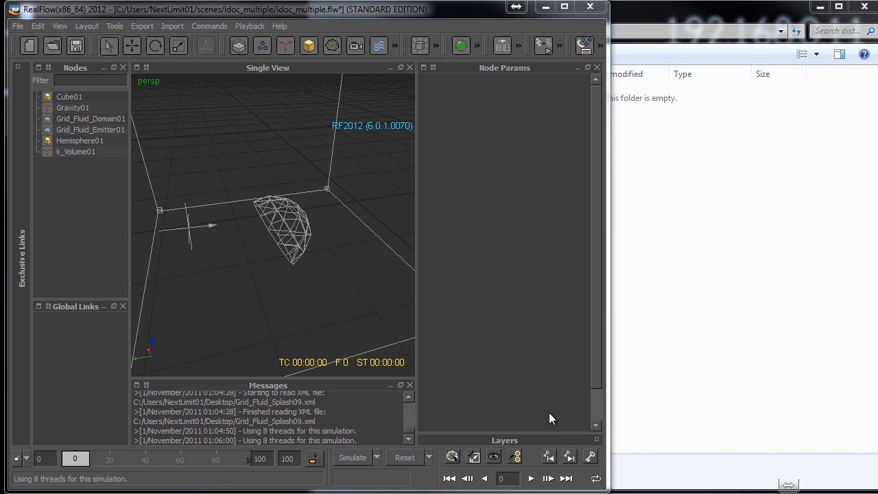
left_click(89, 118)
left_click(571, 197)
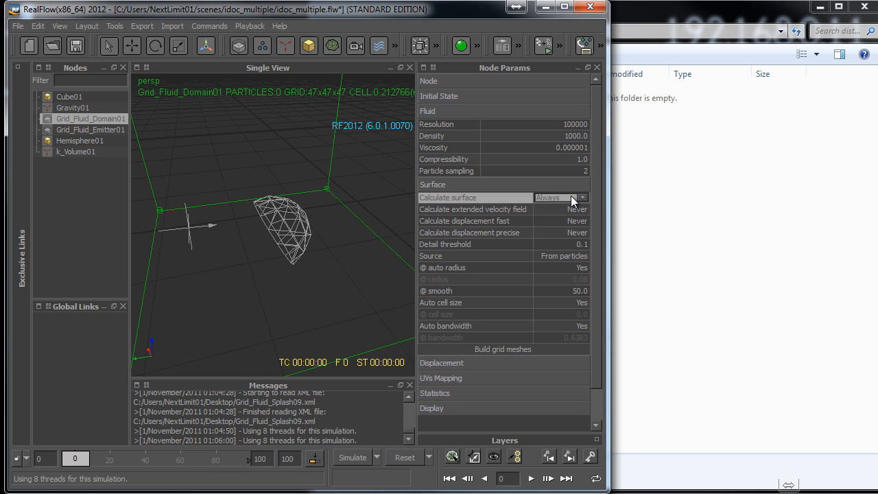
left_click(558, 236)
- Reset the scene data, simulate with surface calculation off and check whether the distance_field folder receives any files
left_click(398, 457)
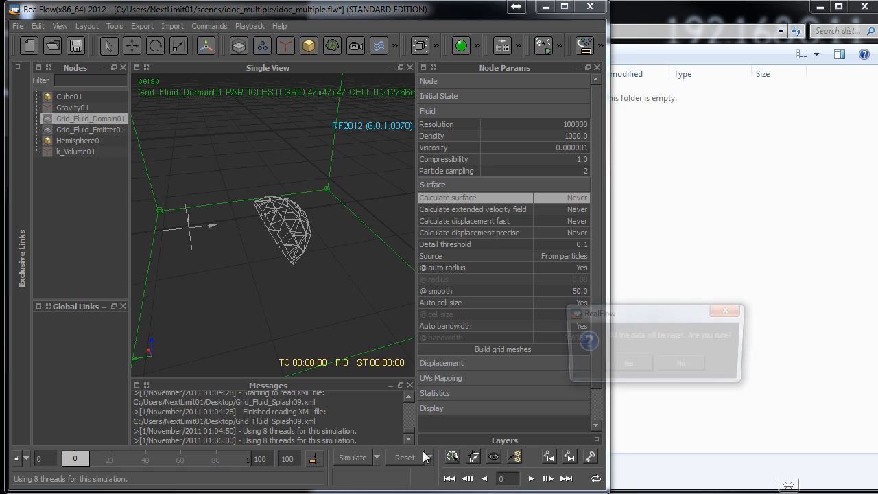
left_click(633, 363)
left_click(352, 458)
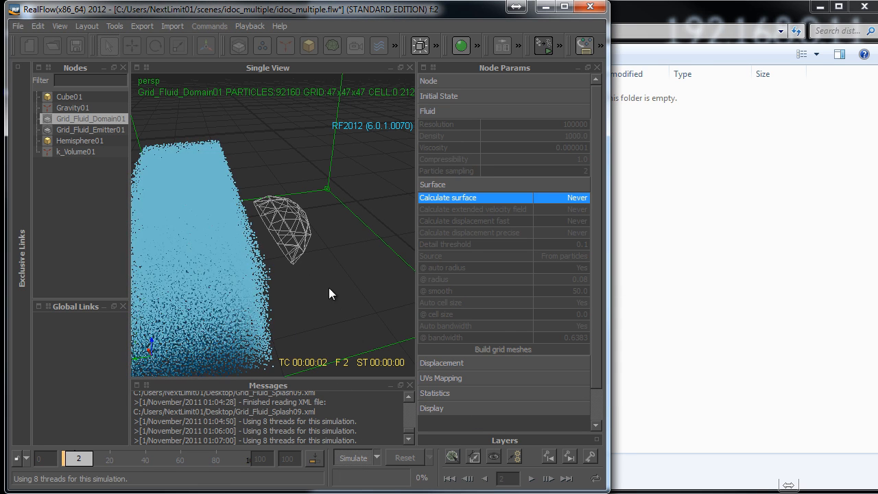
left_click(679, 230)
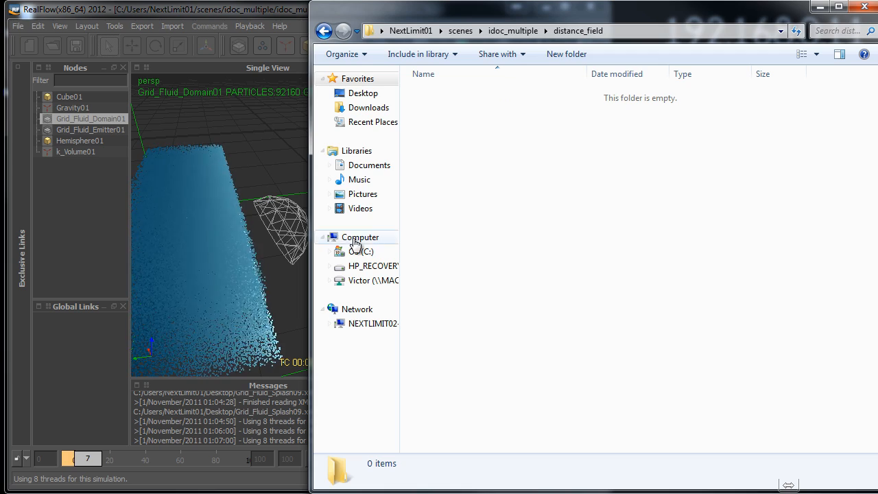
left_click(269, 11)
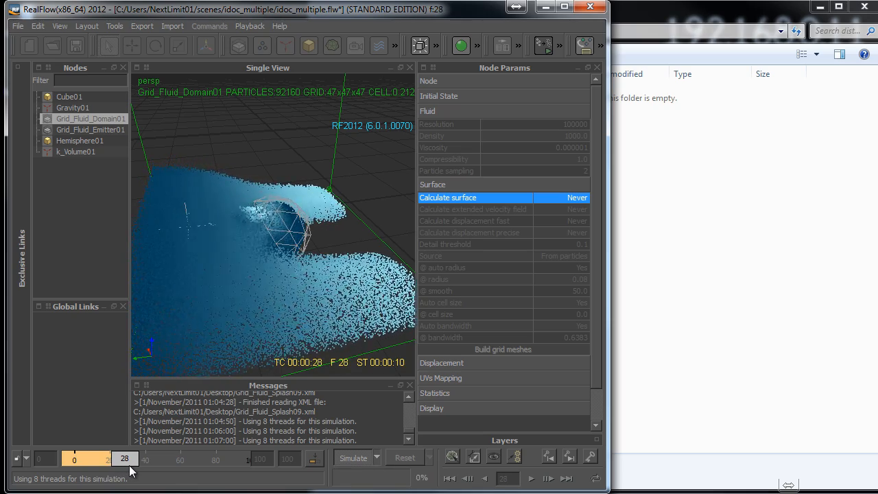
left_click(677, 201)
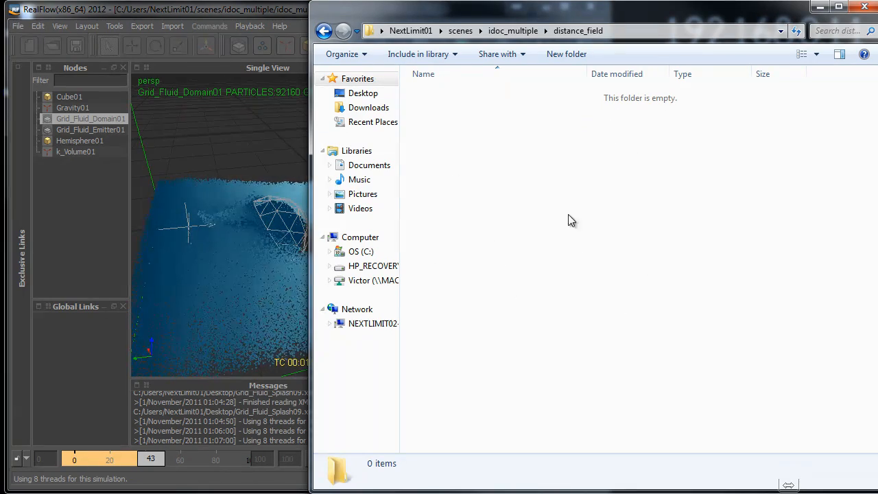
left_click(260, 12)
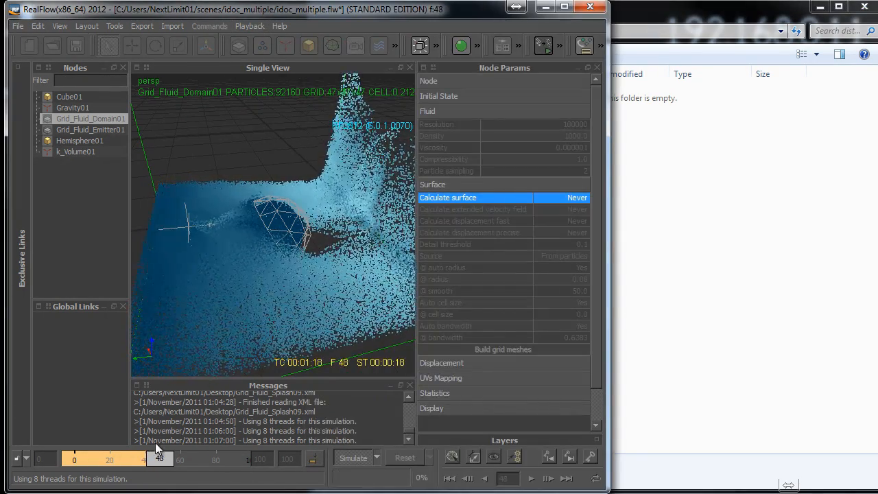
- Inspect the splash around the hemisphere, stop the simulation and reset the scene data
scroll(307, 216, "down", 2)
left_click_drag(308, 216, 284, 258, "alt")
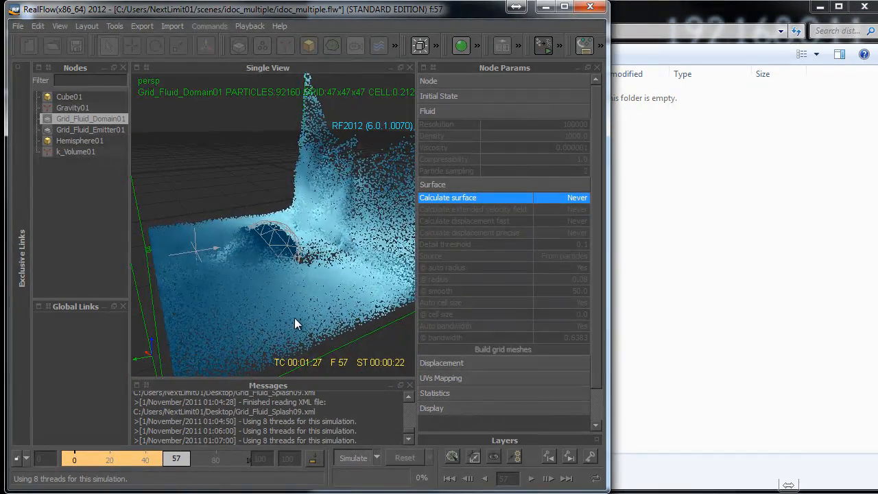
left_click(353, 457)
left_click(405, 457)
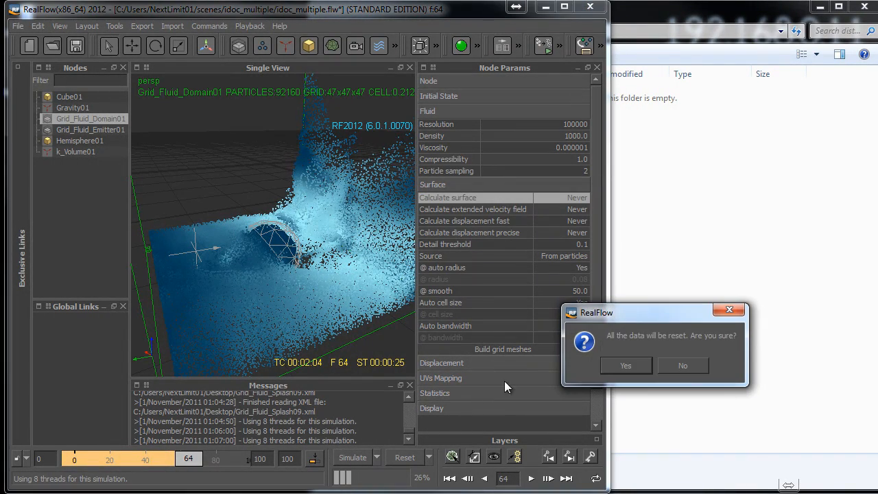
left_click(626, 367)
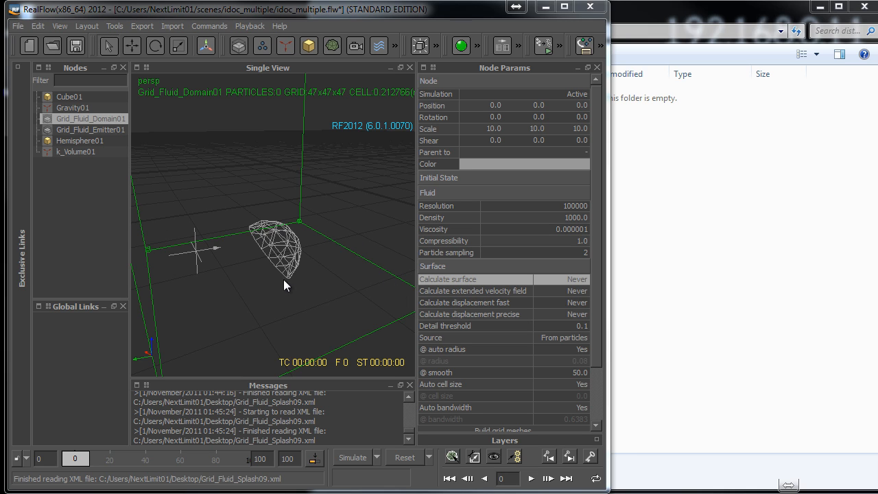
- Switch the domain's Calculate surface option to Always and On request, and set it back to Never
left_click(570, 282)
left_click(571, 288)
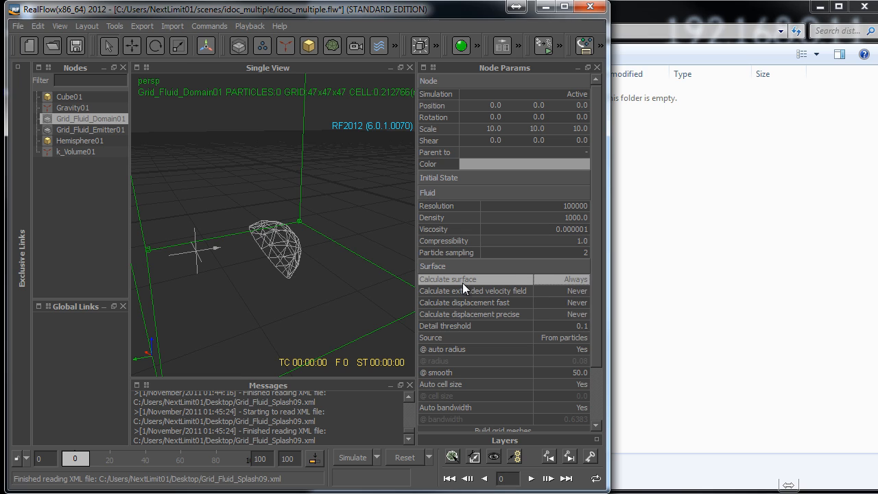
left_click(562, 278)
left_click(555, 301)
left_click(575, 279)
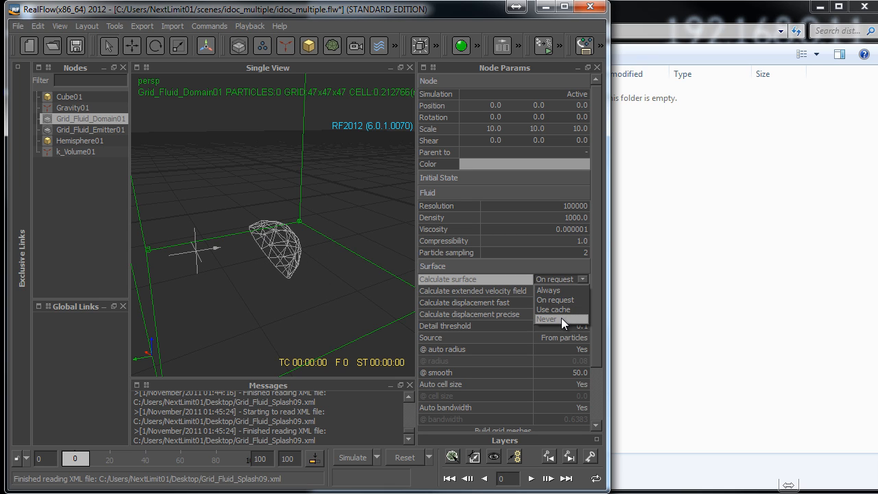
left_click(561, 319)
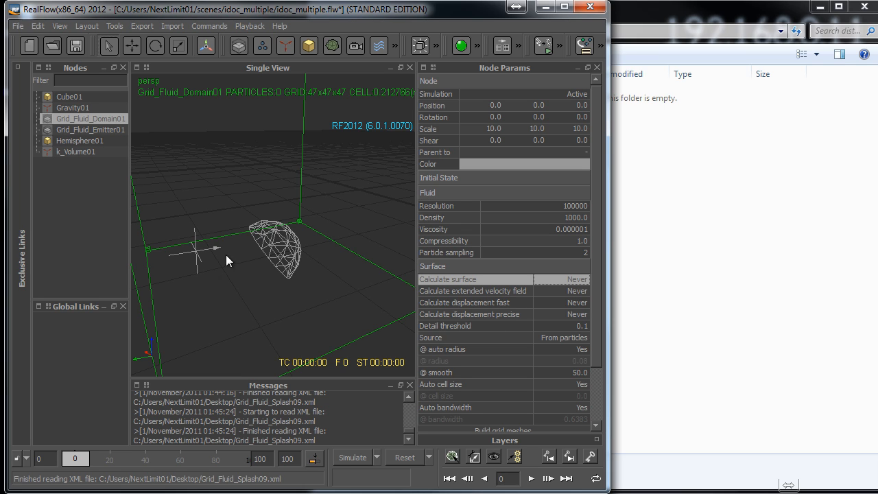
- Simulate the fluid domain without surface calculation and return the timeline to frame 0
left_click(353, 458)
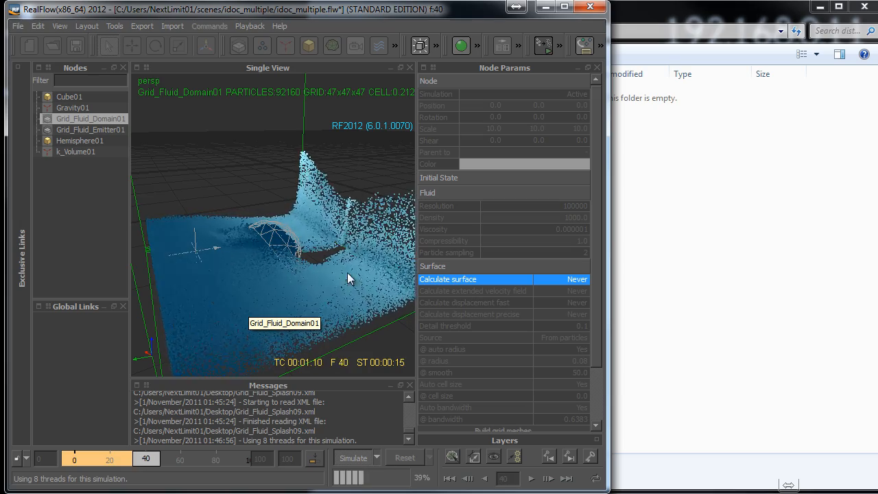
left_click(350, 456)
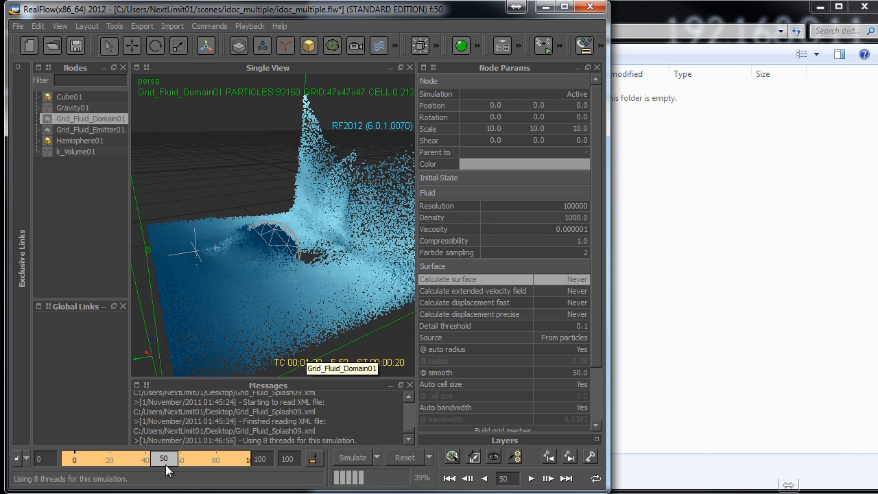
left_click_drag(175, 458, 75, 460)
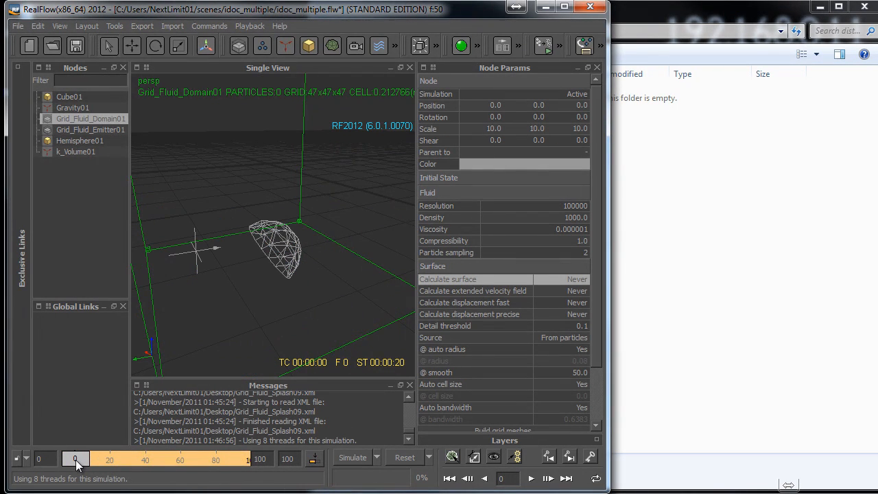
- Switch the Simulation mode of Grid_Fluid_Domain01 to Cache and set its Calculate surface option to Always
left_click(478, 46)
left_click(456, 48)
mouse_move(77, 460)
left_mouse_down()
mouse_move(228, 461)
mouse_move(73, 464)
left_mouse_up()
left_click(552, 282)
left_click(552, 283)
left_click(552, 291)
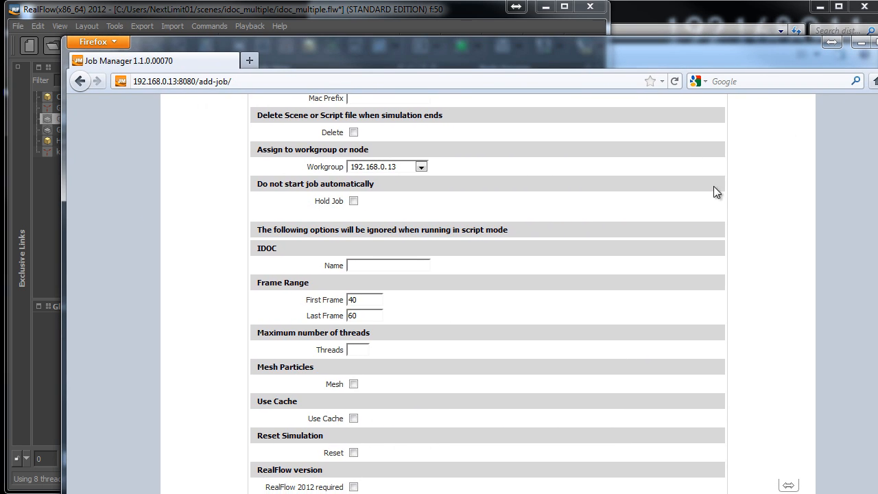
- In the Job Manager's Add New Job form, assign the job to node 192.168.0.11
scroll(714, 186, "up", 3)
double_click(453, 43)
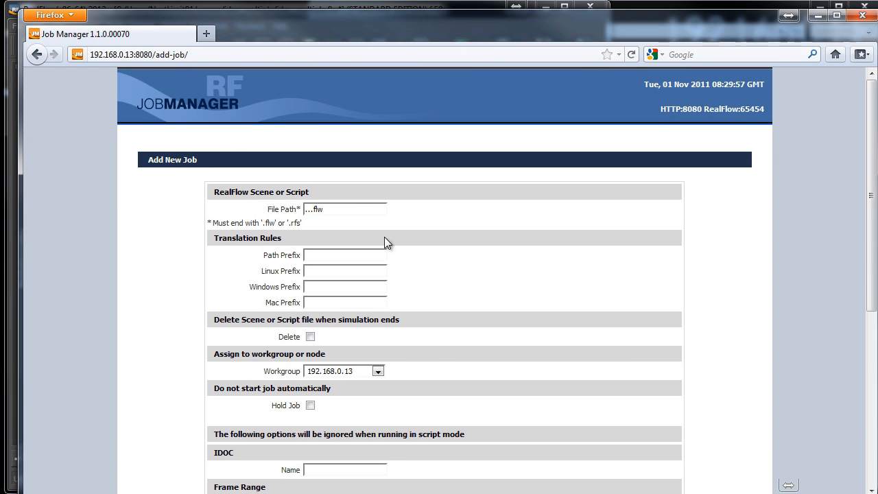
triple_click(327, 213)
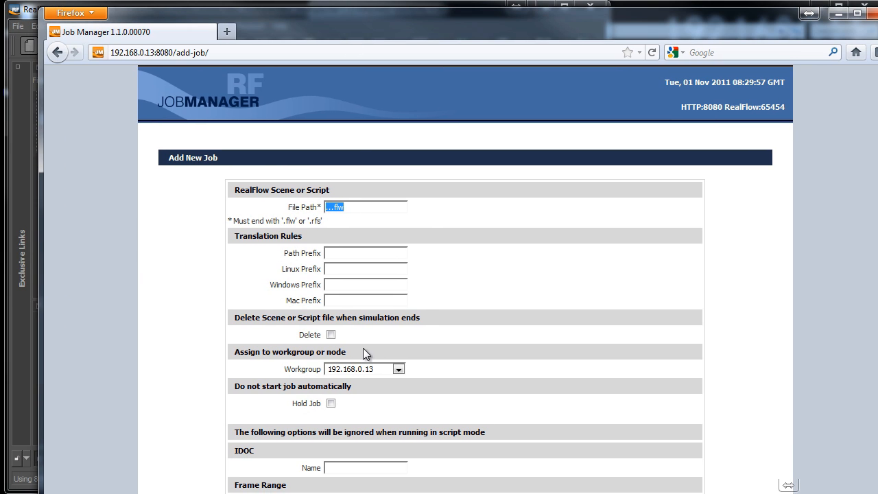
left_click(398, 369)
left_click(398, 369)
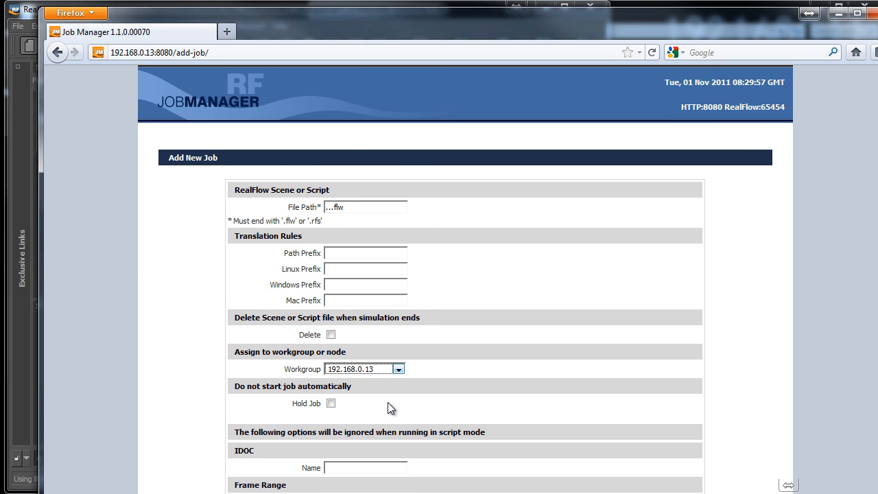
left_click(398, 369)
left_click(385, 453)
scroll(463, 384, "down", 3)
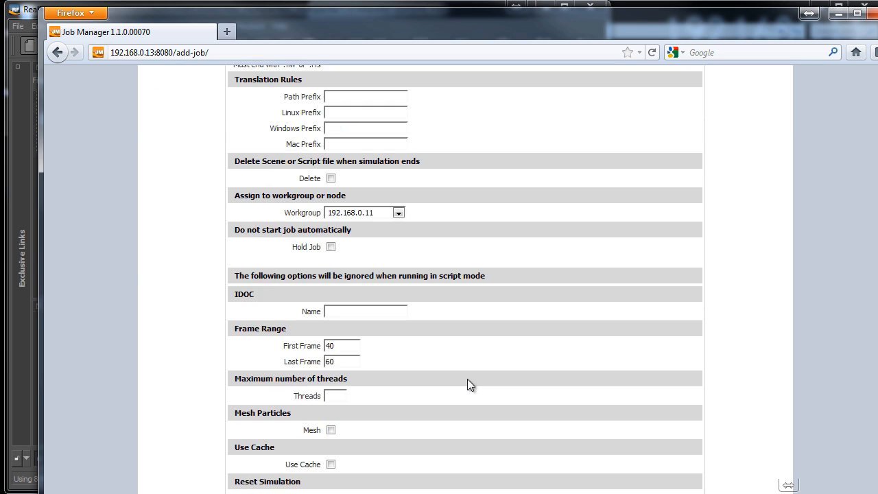
- Set the job's frame range to first frame 1 and last frame 33
left_click_drag(345, 346, 306, 345)
type("1")
key("Tab")
type("33")
- Change the job's frame range to first frame 33 and last frame 66
left_click_drag(347, 346, 307, 348)
type("33")
key("Tab")
type("66")
- Change the job's frame range to first frame 67 and last frame 100
key("shift+Tab")
type("67")
key("Tab")
type("100")
- Return to RealFlow and set the Calculate surface option of Grid_Fluid_Domain01 to Use cache
left_click(838, 14)
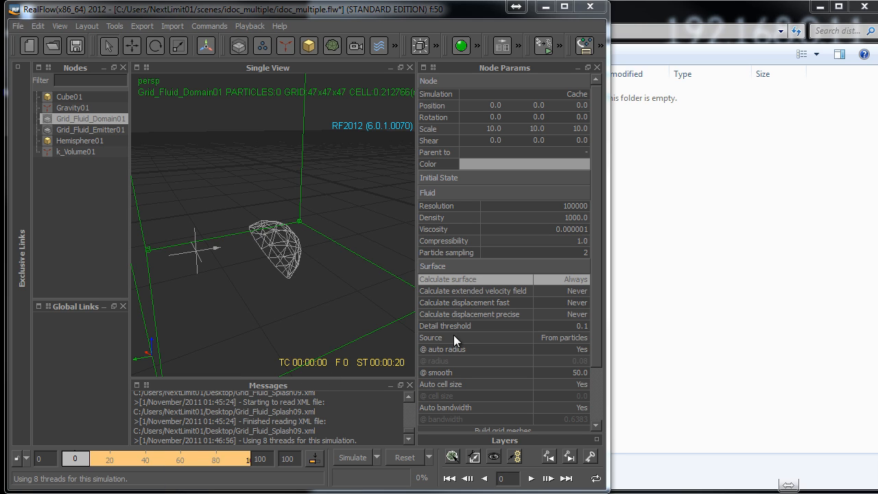
left_click(573, 281)
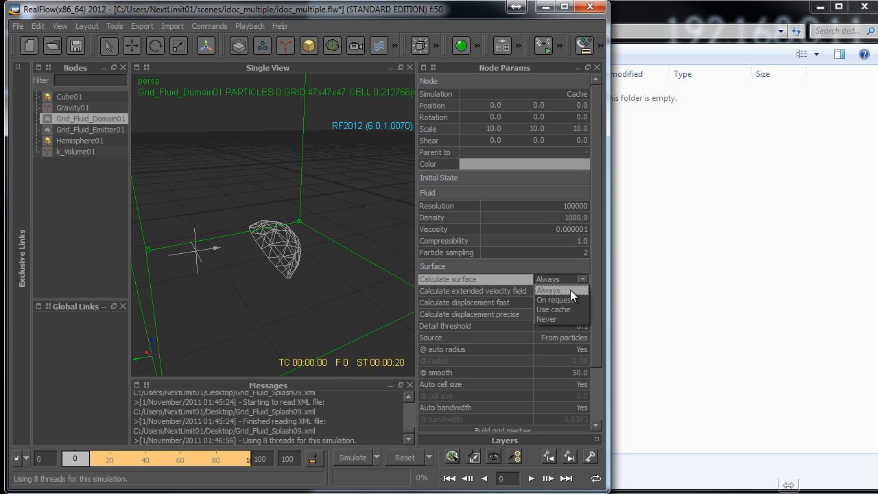
left_click(564, 309)
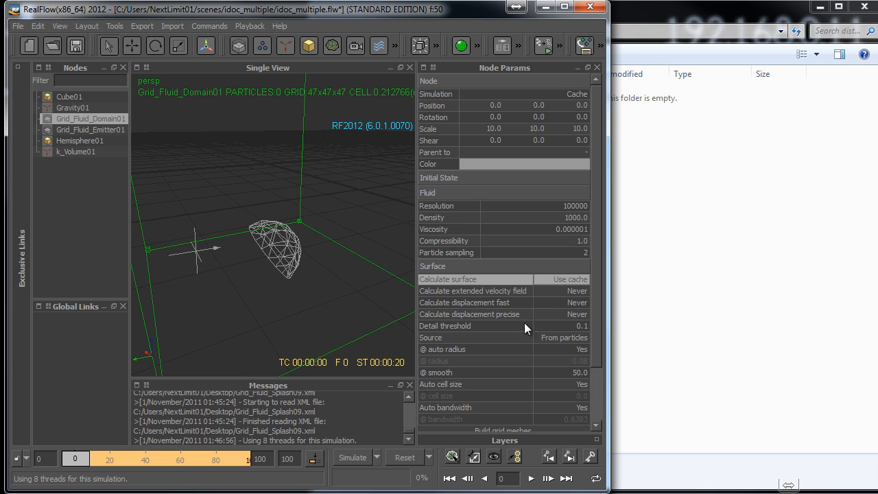
- Bring the Grid_Fluid_Splash09.xml emitter from the Desktop into the scene and select it
left_click(326, 291)
left_click_drag(366, 492, 332, 343)
left_click(251, 277)
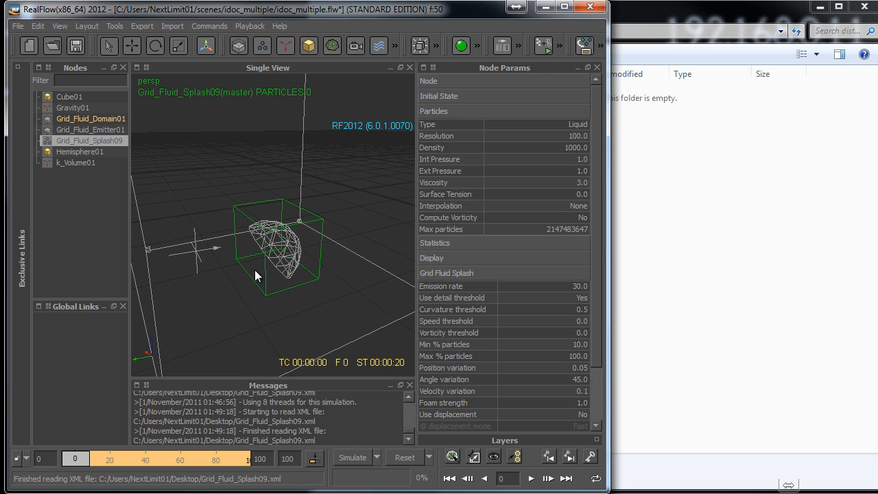
- Deactivate the Grid_Fluid_Splash09 emitter around the hemisphere
left_click_drag(240, 271, 288, 305)
left_click(269, 299)
left_click(272, 295)
left_click(478, 47)
left_click(433, 68)
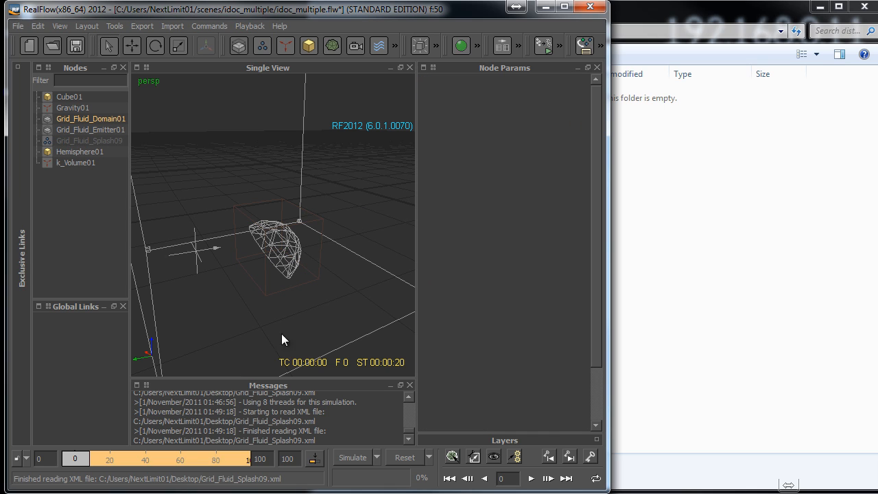
- Set the Grid_Fluid_Splash09 emitter back to active and clear the selection
left_click(269, 299)
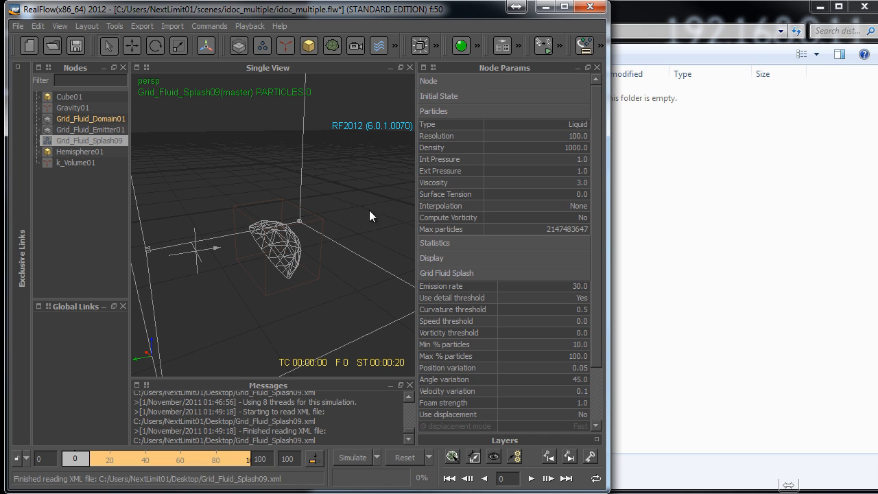
left_click(468, 44)
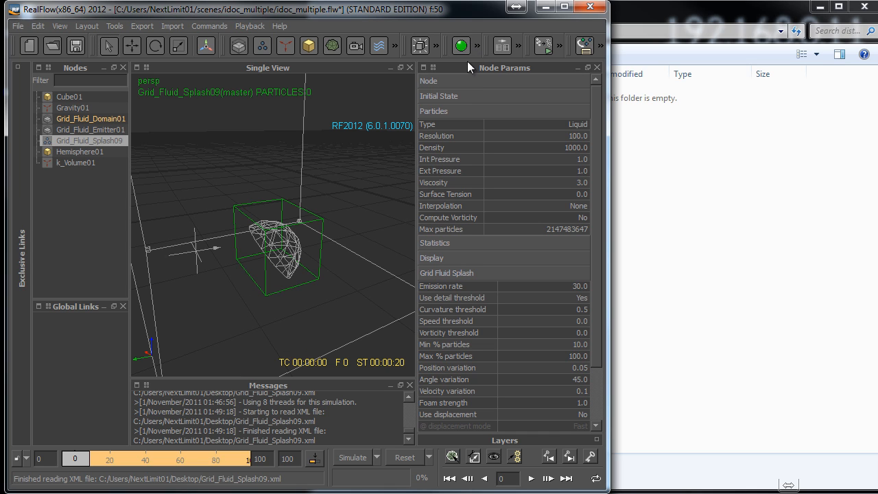
left_click(330, 187)
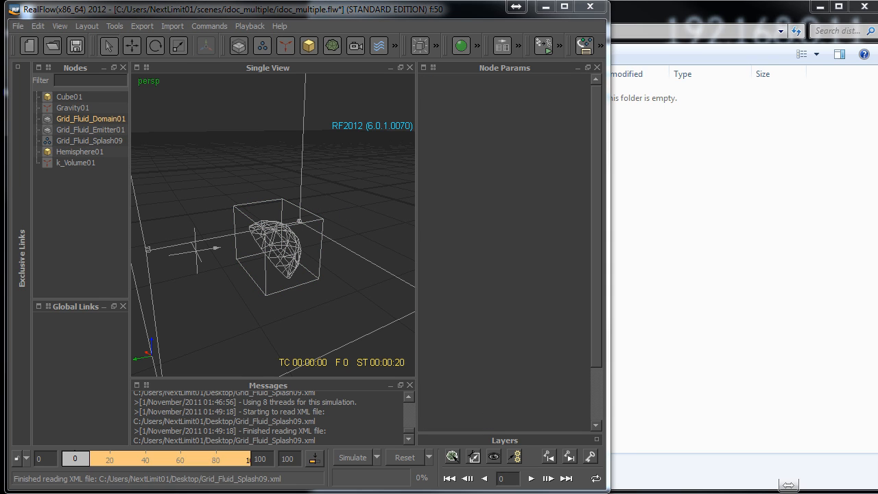